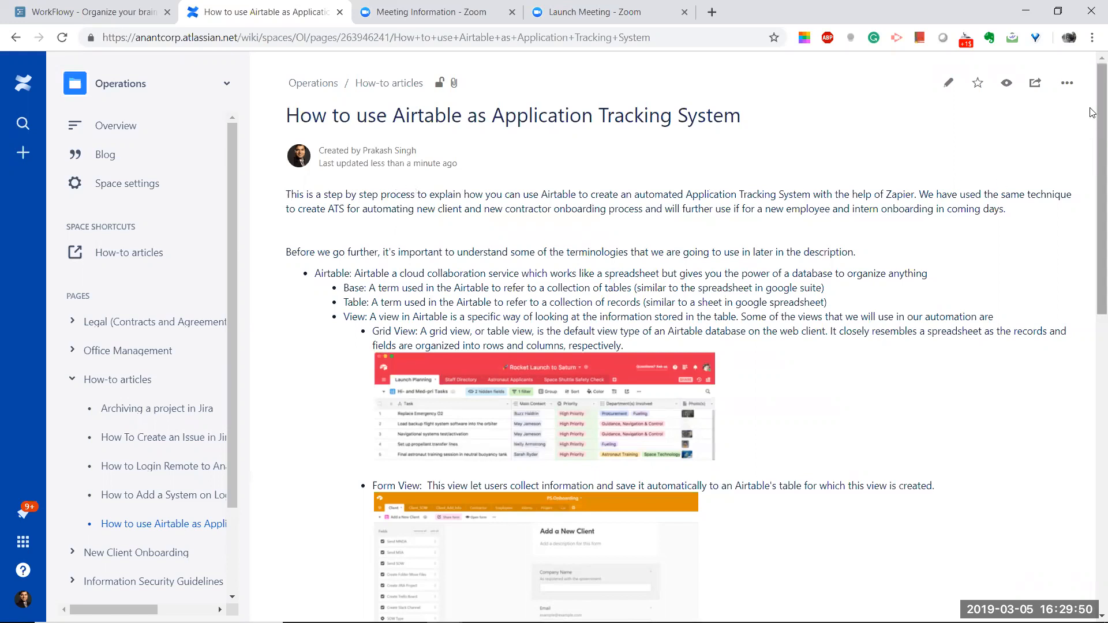
Step: Scroll the Confluence article to the Airtable terms, highlight the Base definition, then go to Airtable
scroll(1092, 142, "down", 1)
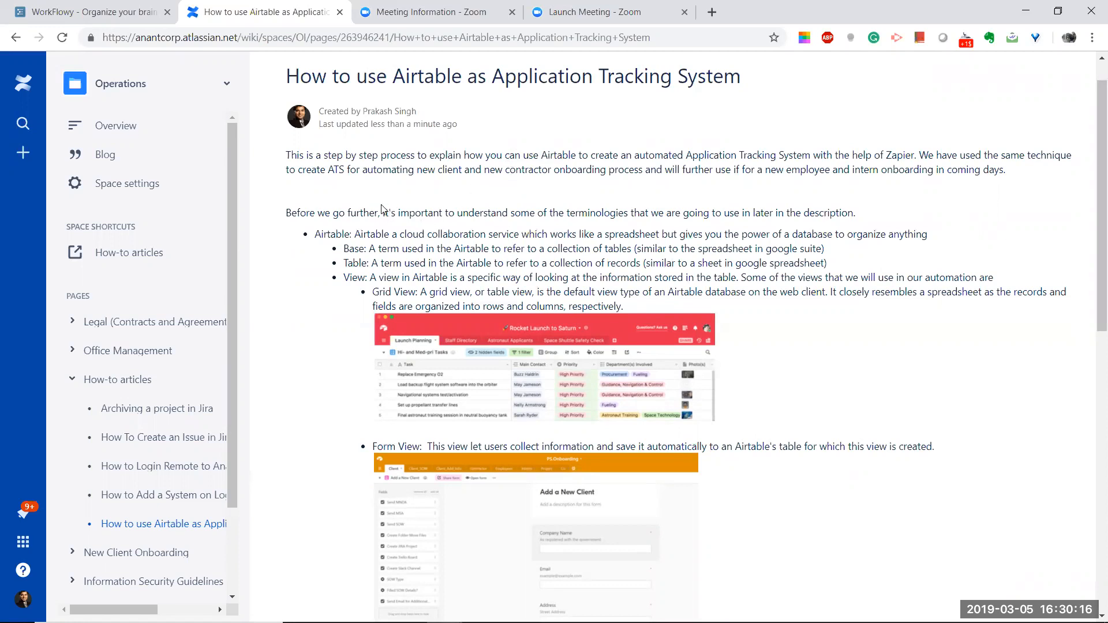
scroll(380, 208, "down", 3)
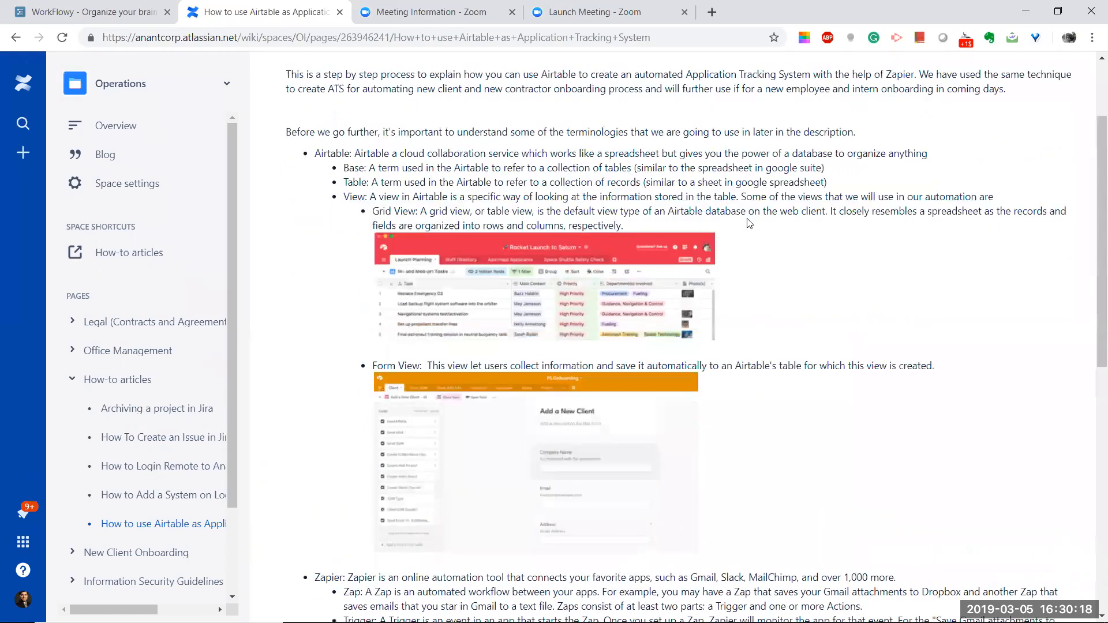
scroll(493, 196, "up", 3)
scroll(310, 182, "down", 1)
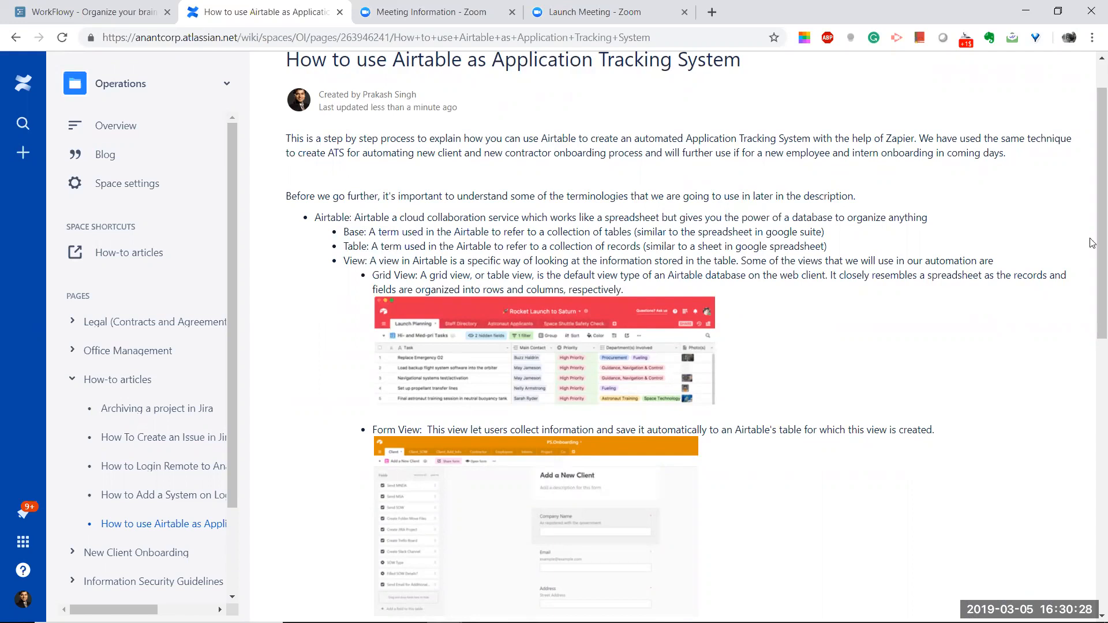
scroll(1092, 254, "down", 1)
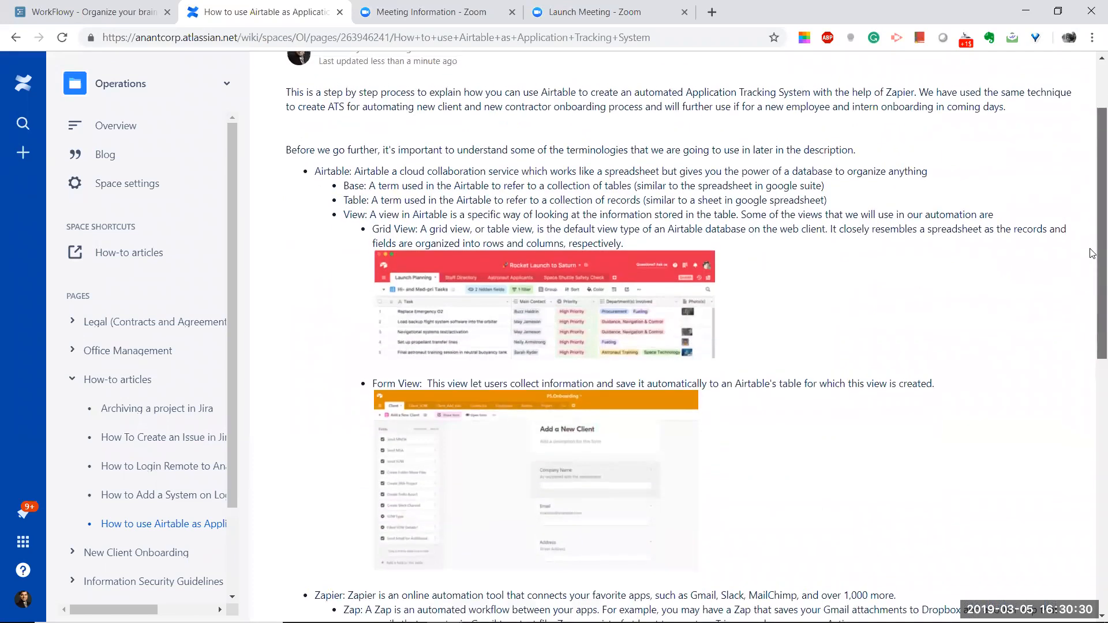
left_click_drag(1090, 242, 1088, 237)
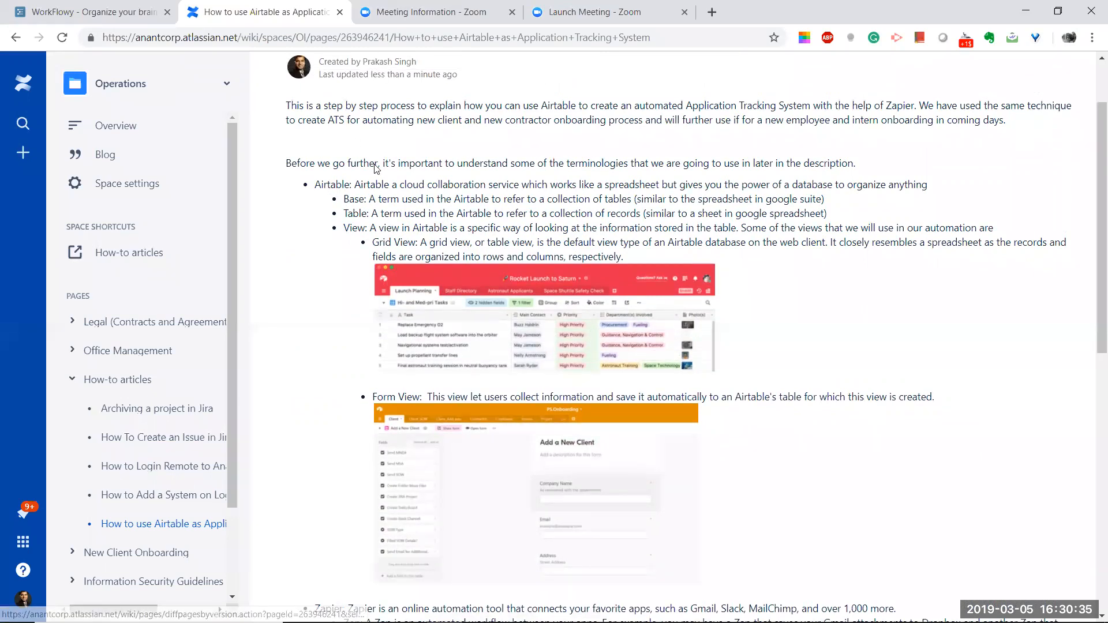
left_click_drag(345, 199, 380, 199)
left_click(390, 199)
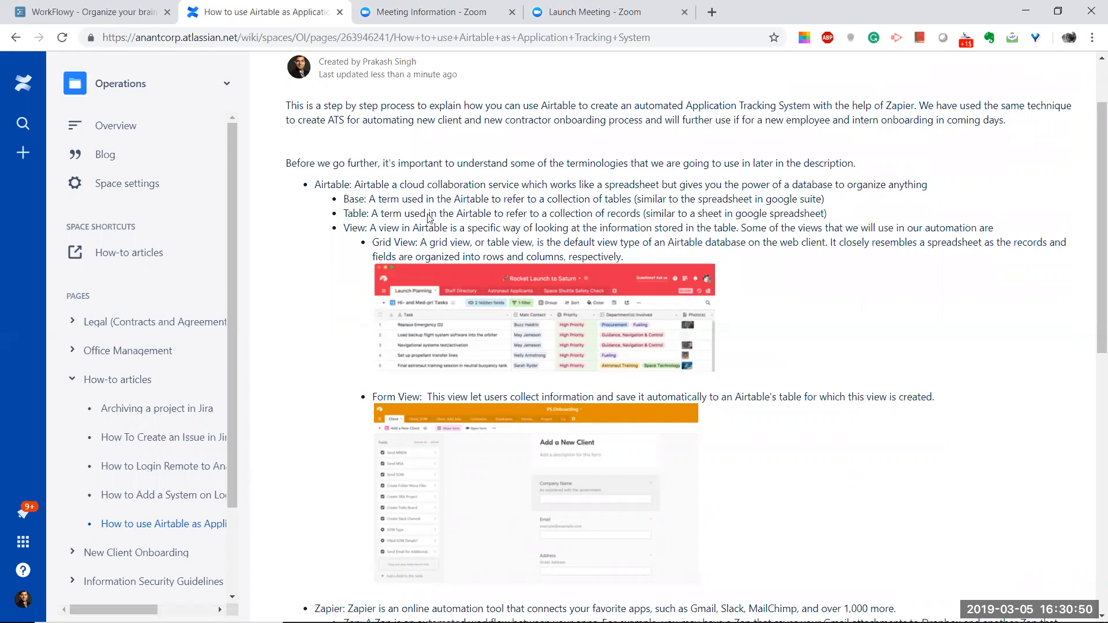
key("alt+Tab")
key("alt+Tab")
key("alt+Tab")
key("alt+Tab")
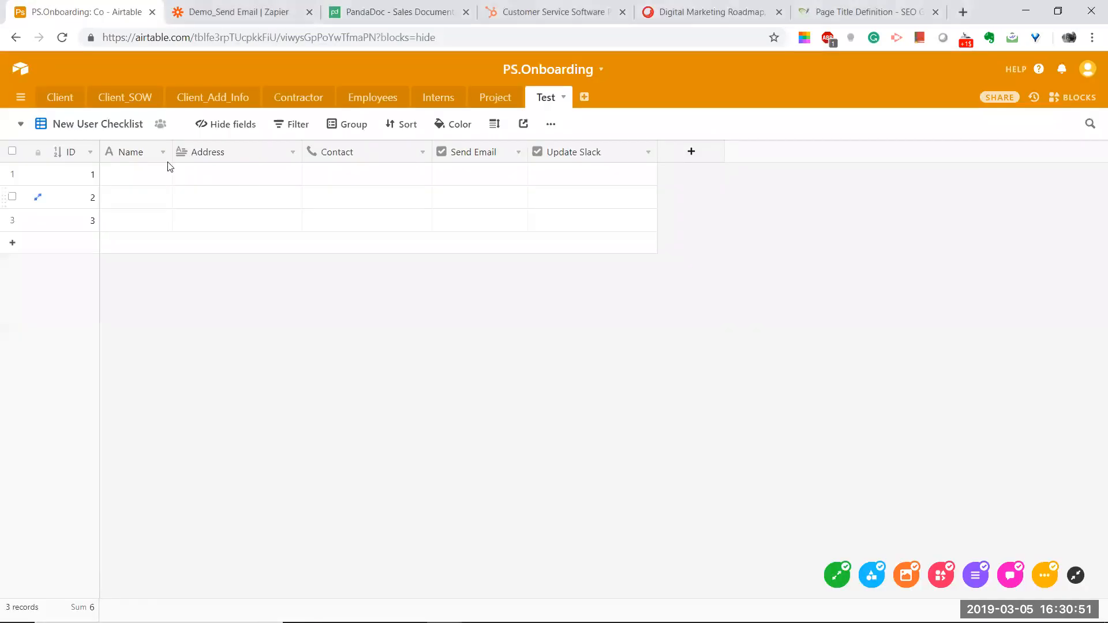
left_click(28, 69)
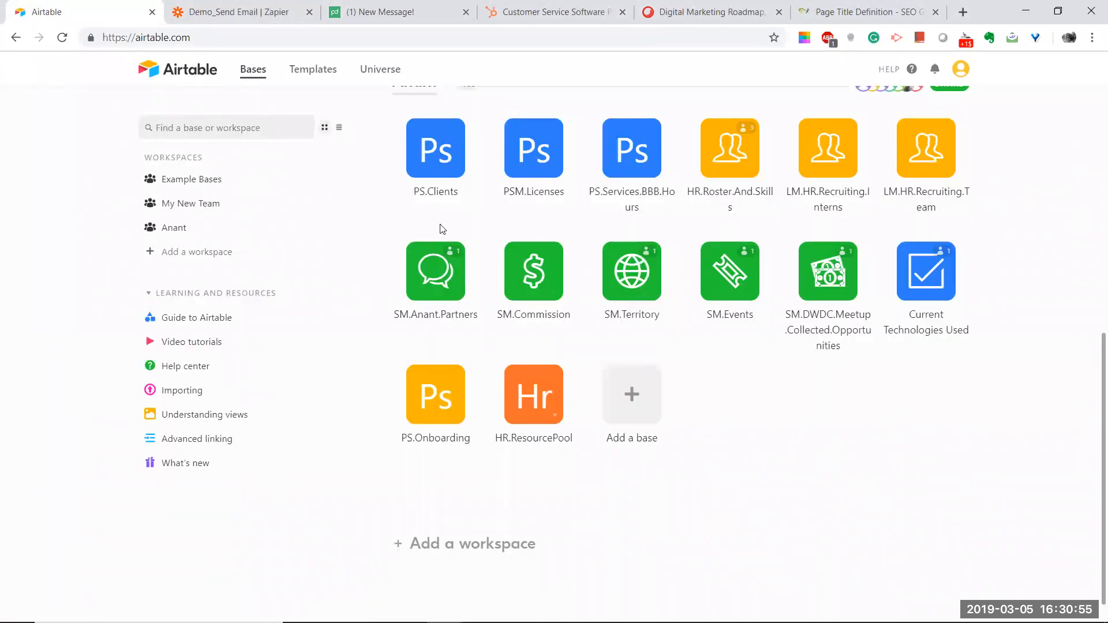
left_click(416, 402)
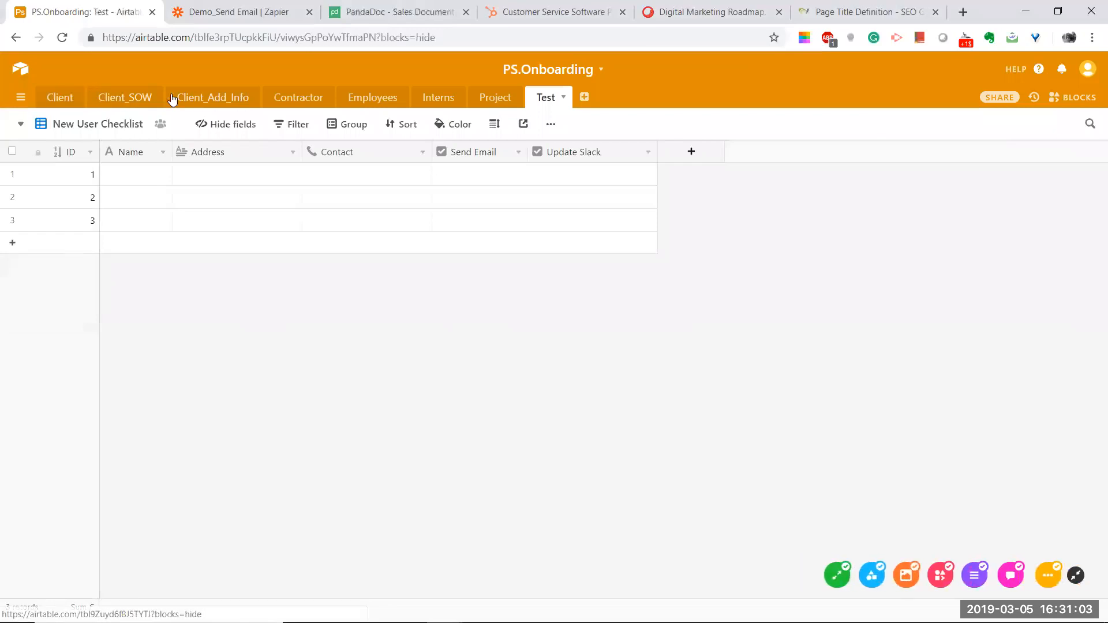
left_click(56, 100)
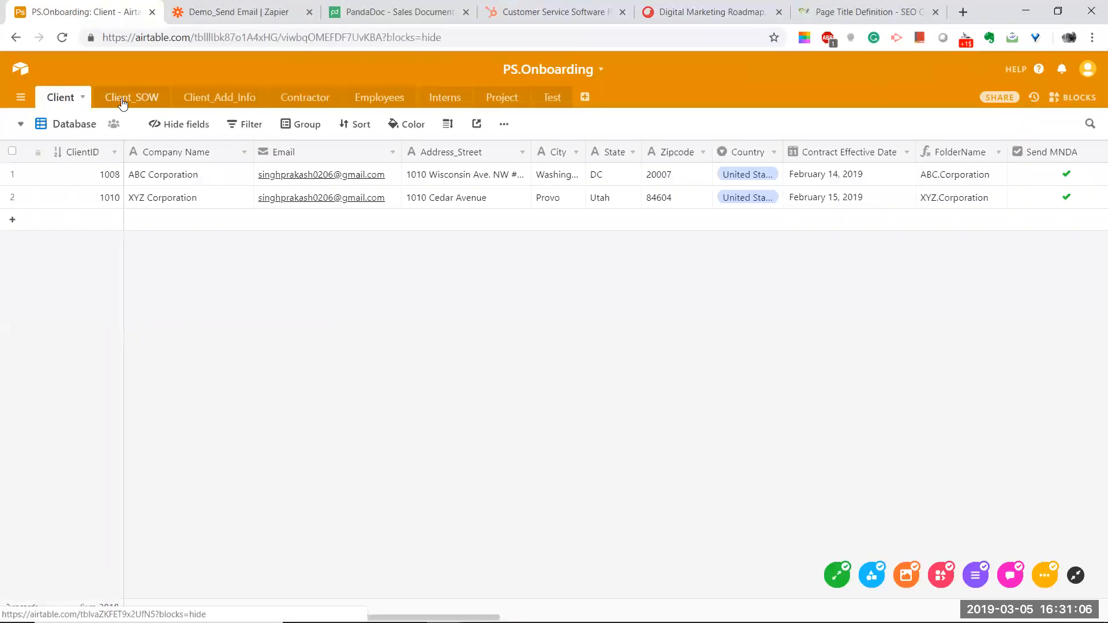
left_click(123, 102)
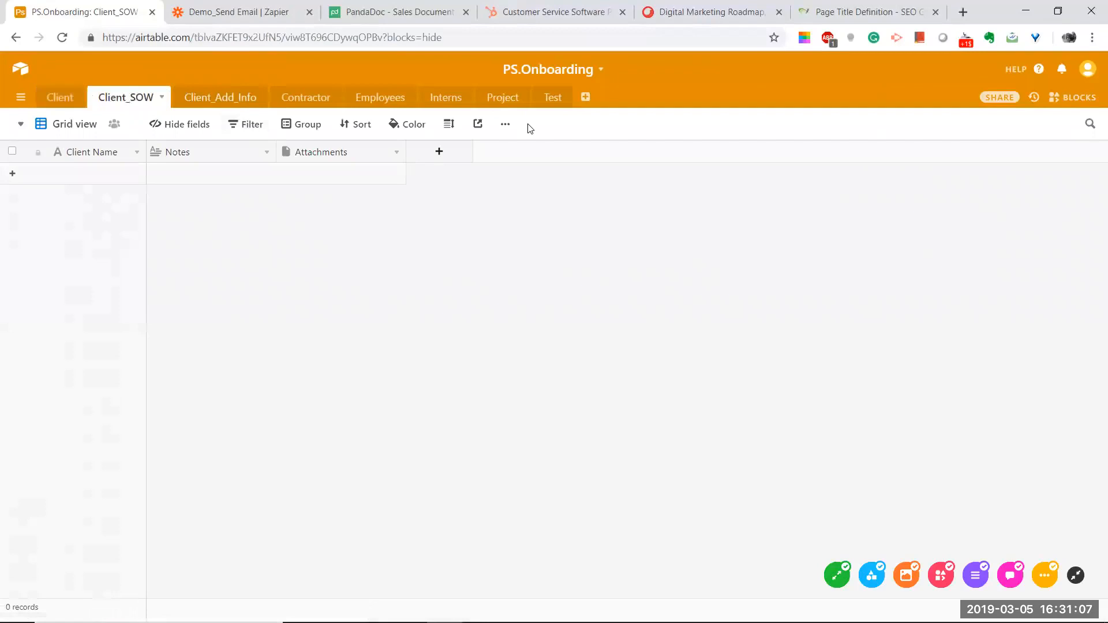
left_click(552, 102)
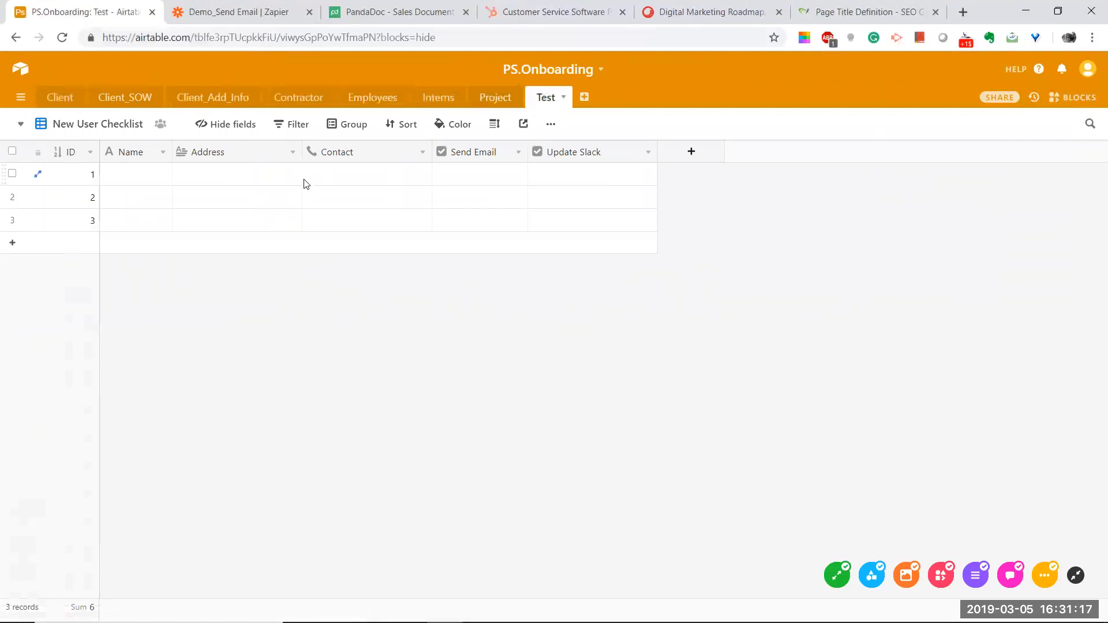
key("alt+Tab")
left_click_drag(344, 229, 386, 232)
left_click(412, 233)
key("alt+Tab")
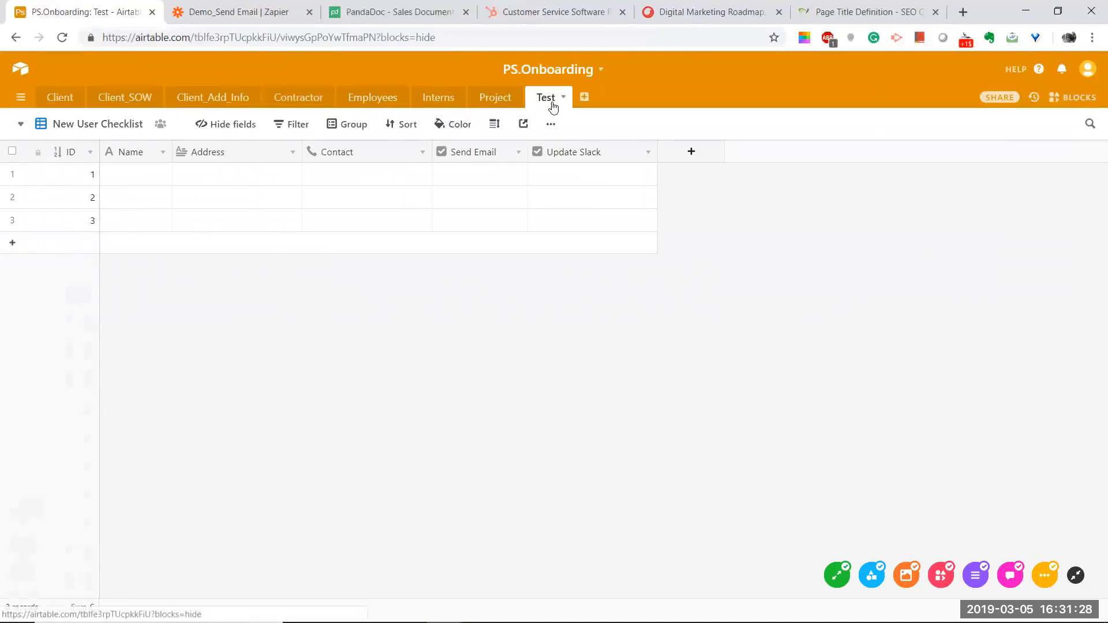
Step: Switch the Test table to its Add New User form view and scroll through the form
left_click(85, 124)
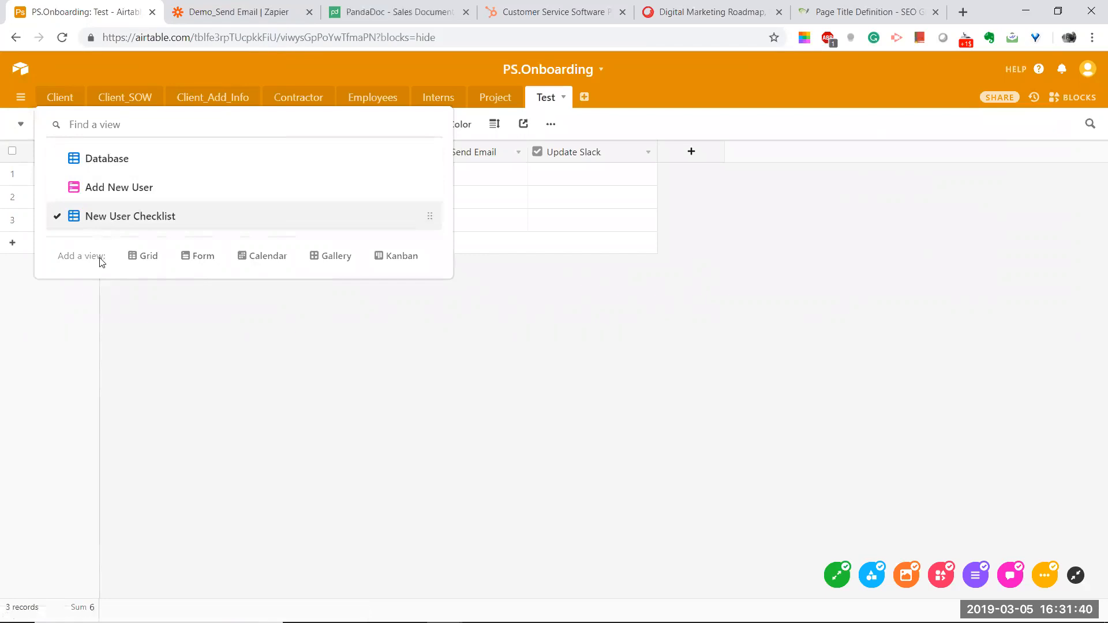
left_click(541, 379)
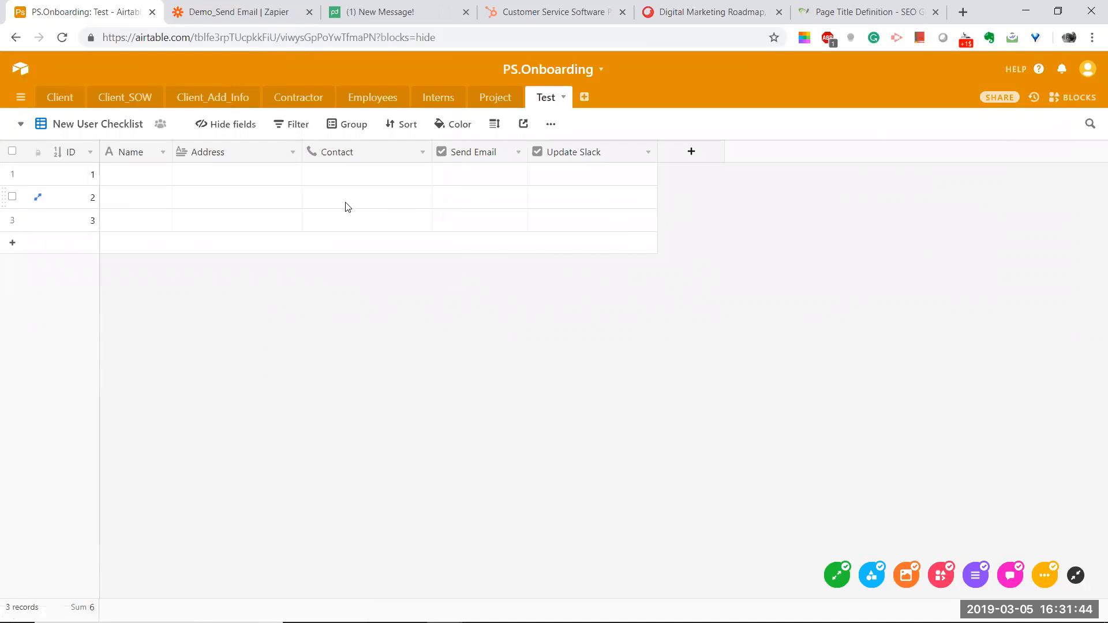
left_click(39, 126)
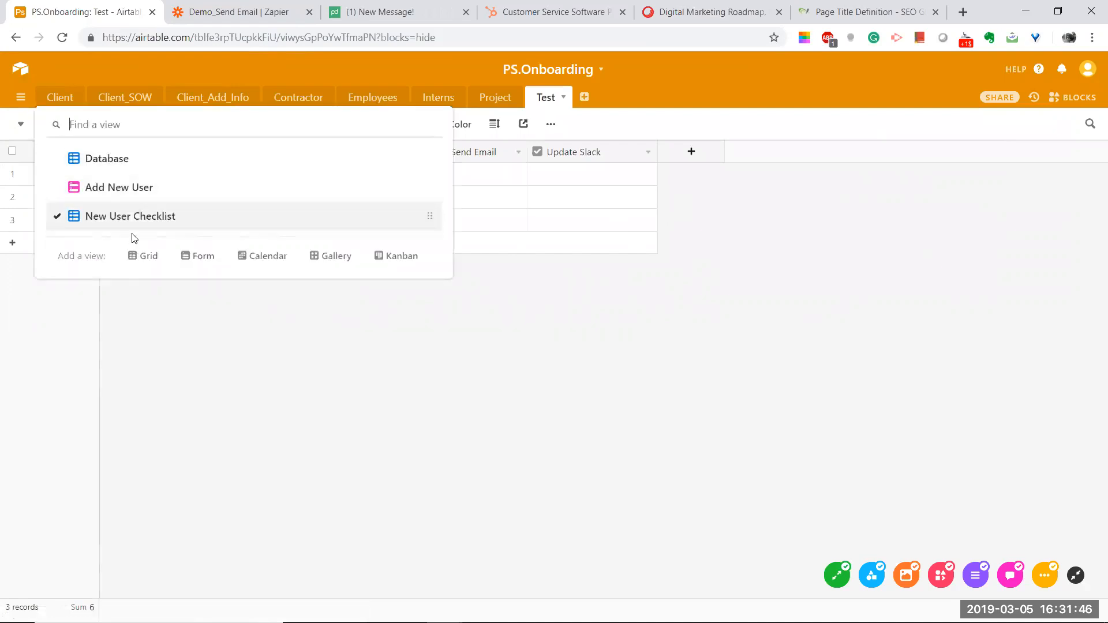
mouse_move(197, 257)
left_click(478, 166)
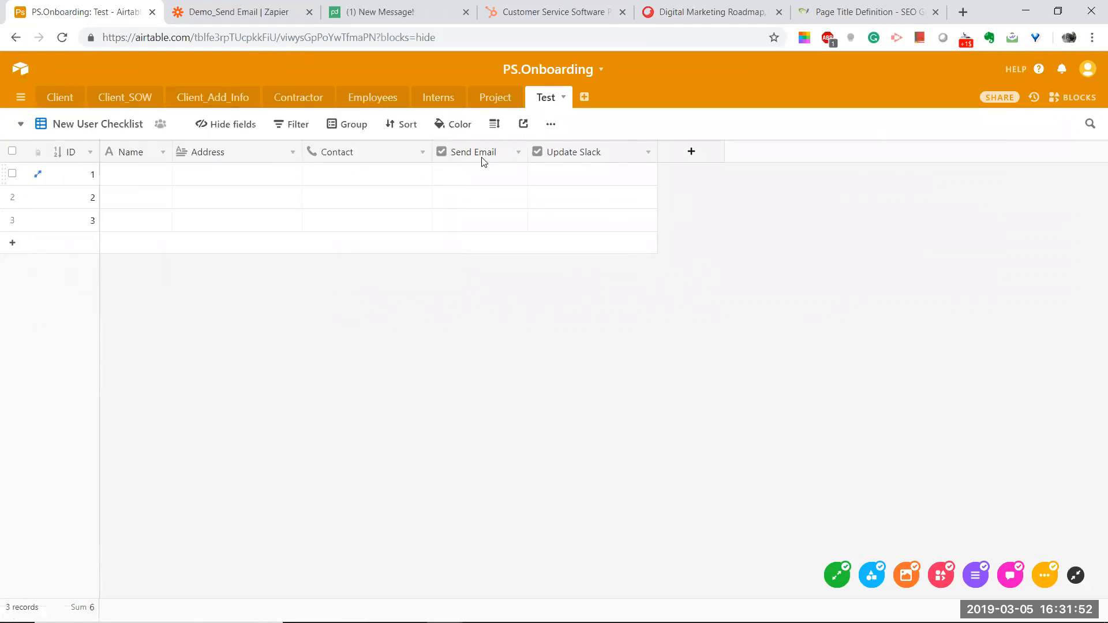
left_click(68, 133)
left_click(101, 186)
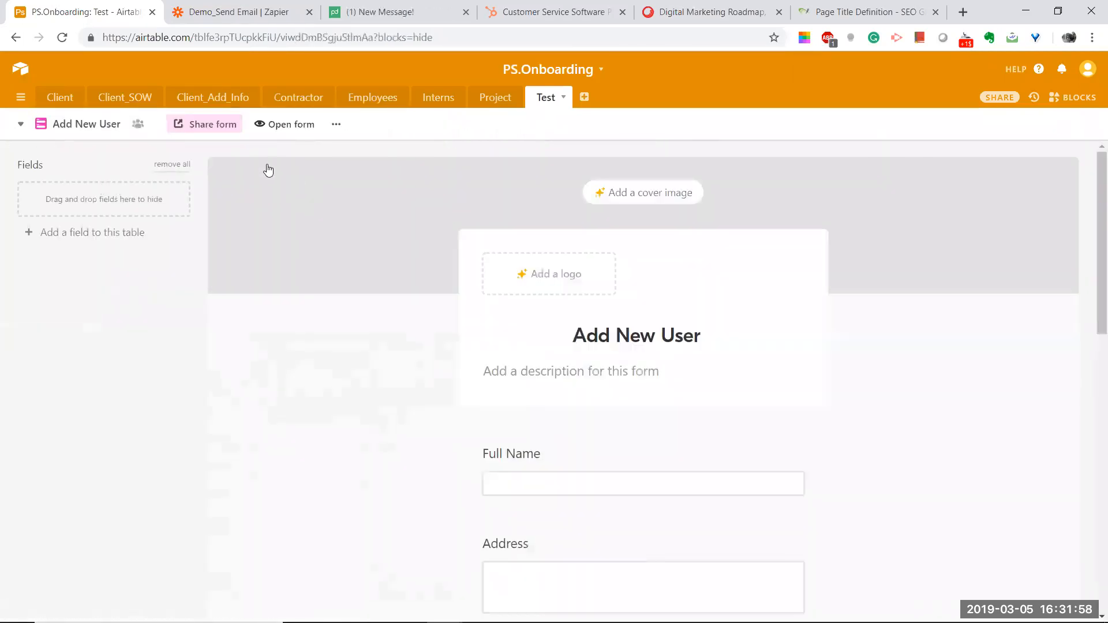
left_click(81, 123)
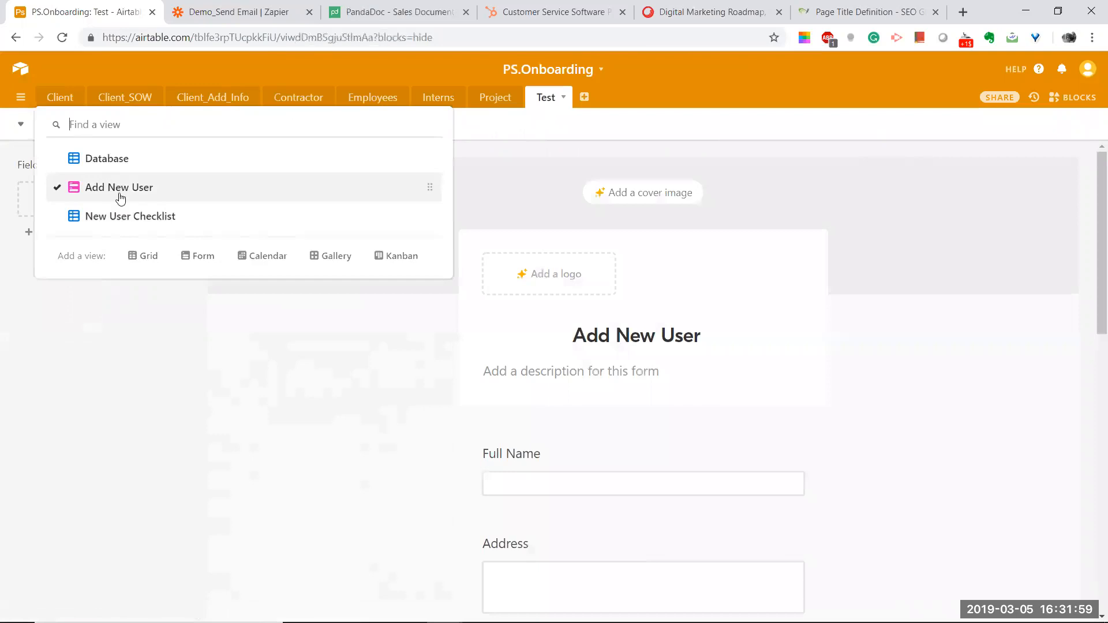
left_click(364, 382)
scroll(475, 373, "down", 3)
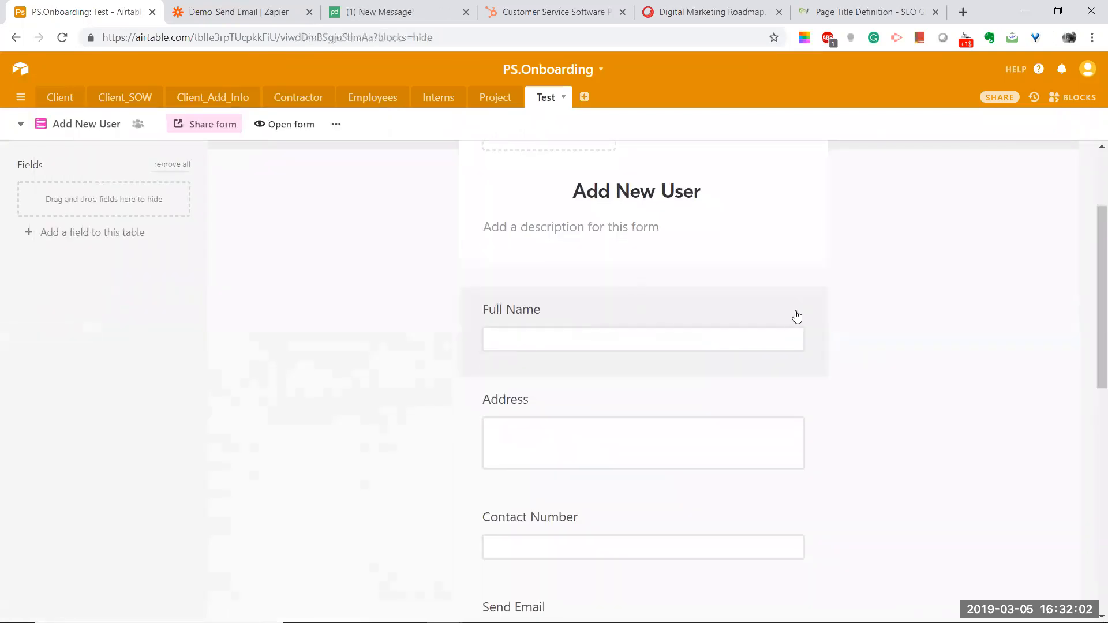
scroll(635, 462, "down", 1)
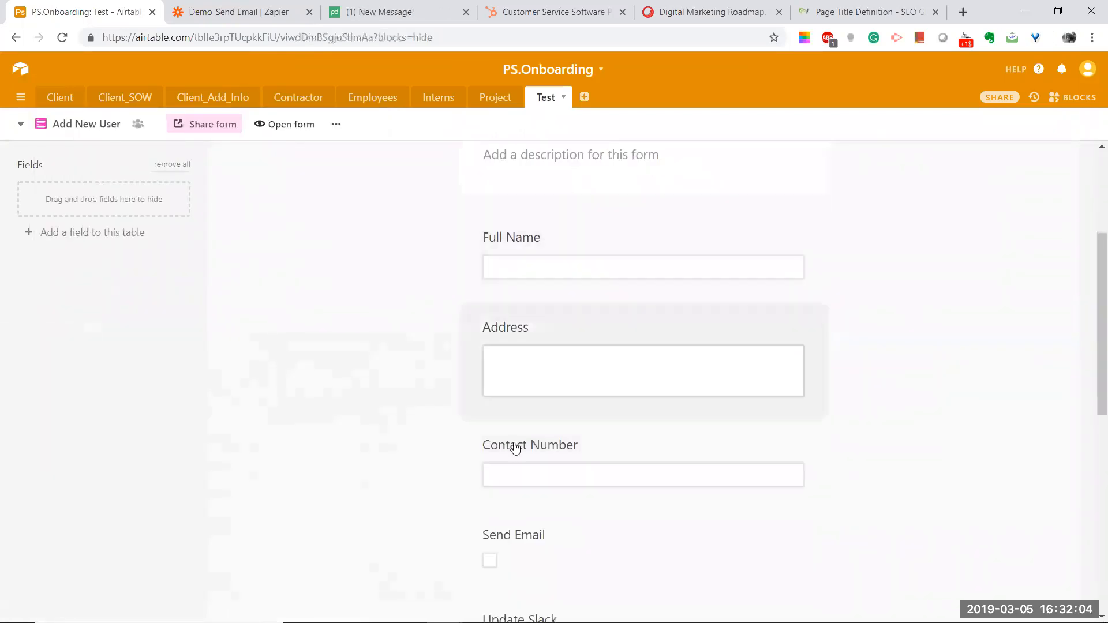
scroll(514, 445, "down", 5)
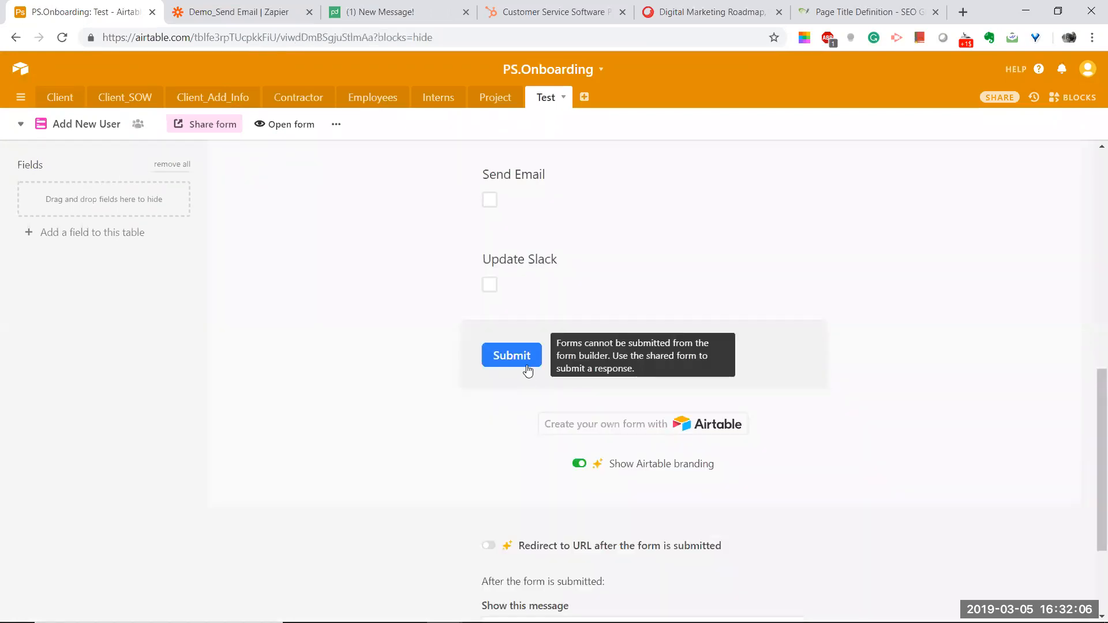
Step: Put the Test table back on its Database grid view and return to Confluence
left_click(73, 125)
left_click(94, 164)
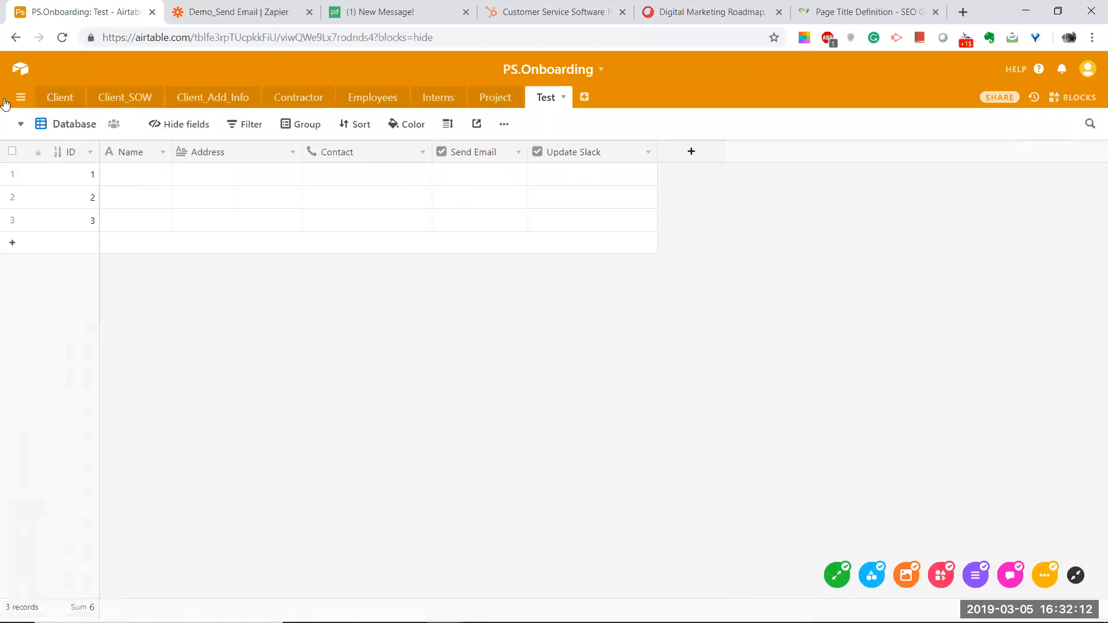
left_click(81, 128)
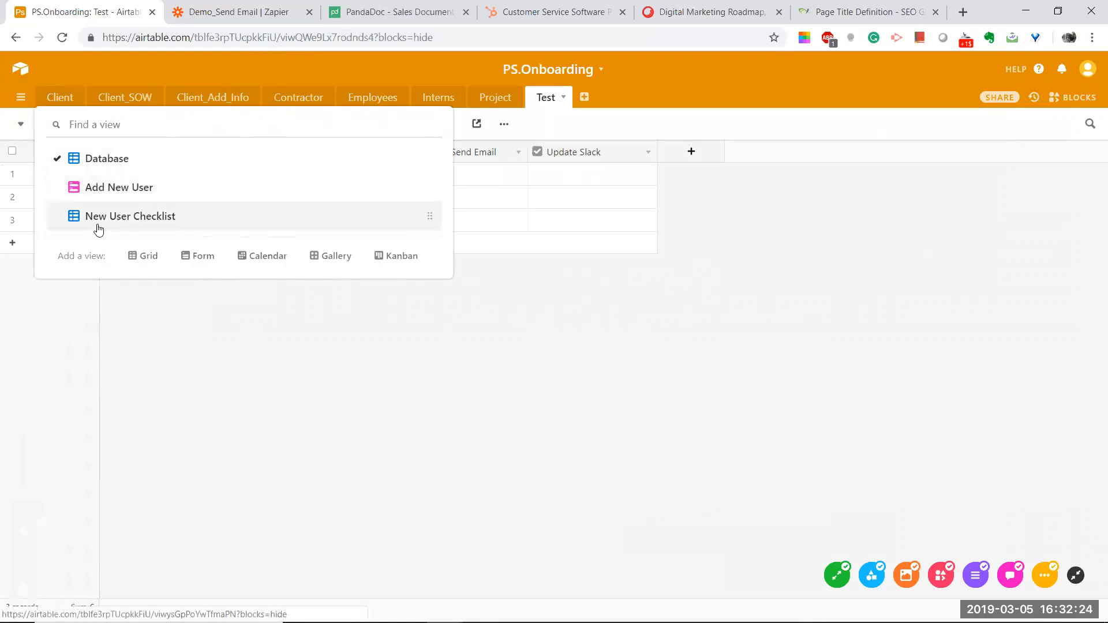
left_click(147, 292)
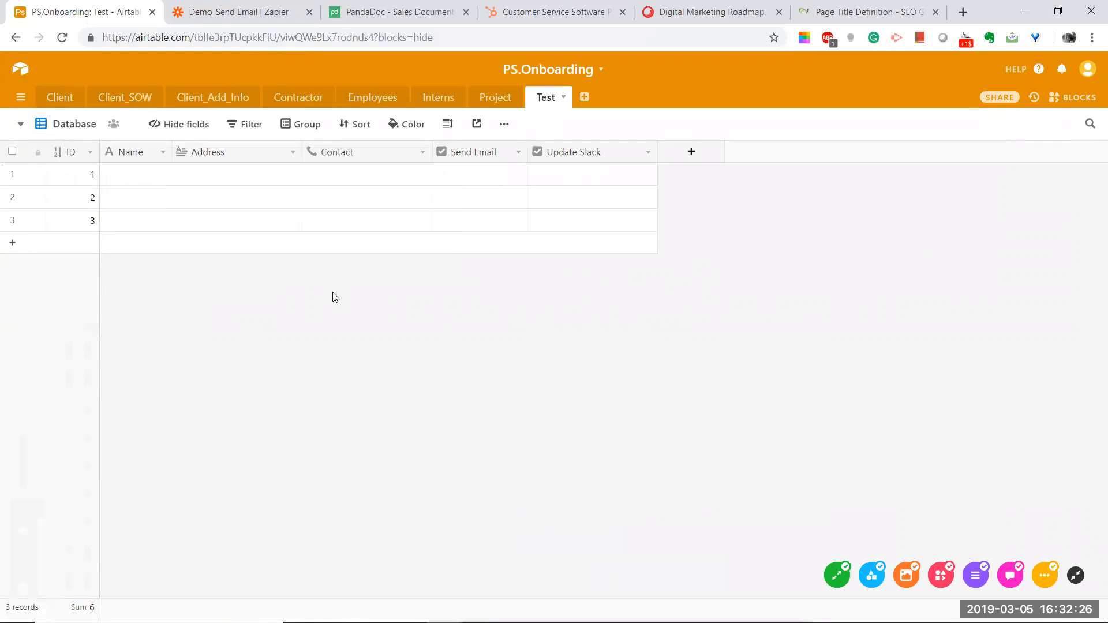
key("alt+Tab")
Step: Highlight the View definition, then scroll down to the Zapier section
left_click_drag(345, 228, 376, 228)
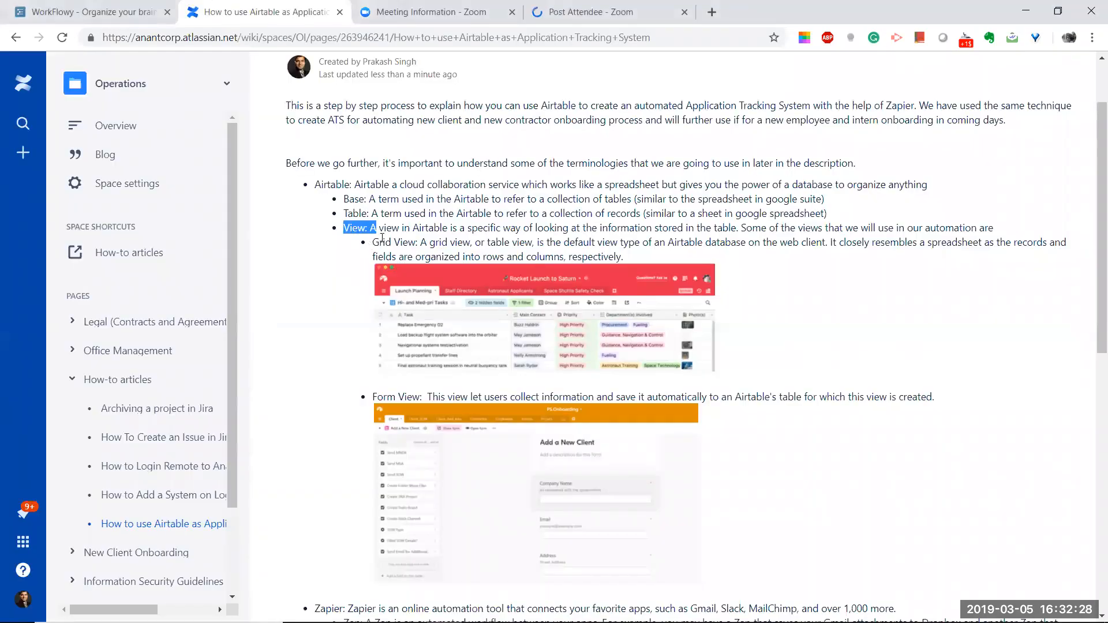
left_click(444, 243)
scroll(1093, 230, "down", 3)
scroll(1060, 359, "down", 3)
Step: Highlight the Zapier definition and the Zap bullet, then bring up the window switcher
left_click_drag(312, 266, 385, 267)
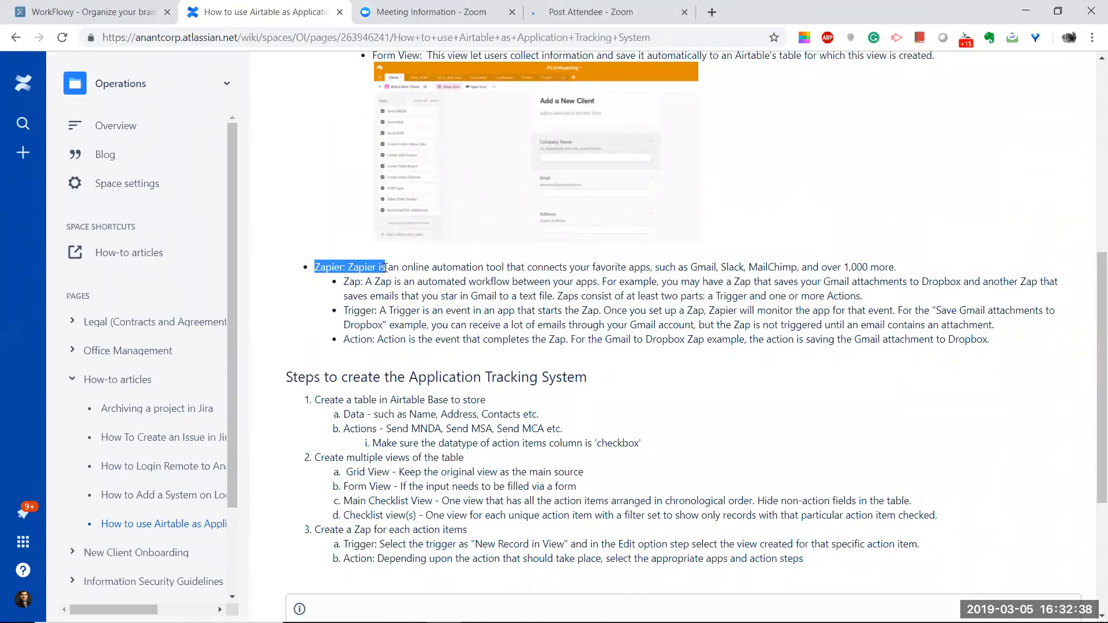
left_click(341, 281)
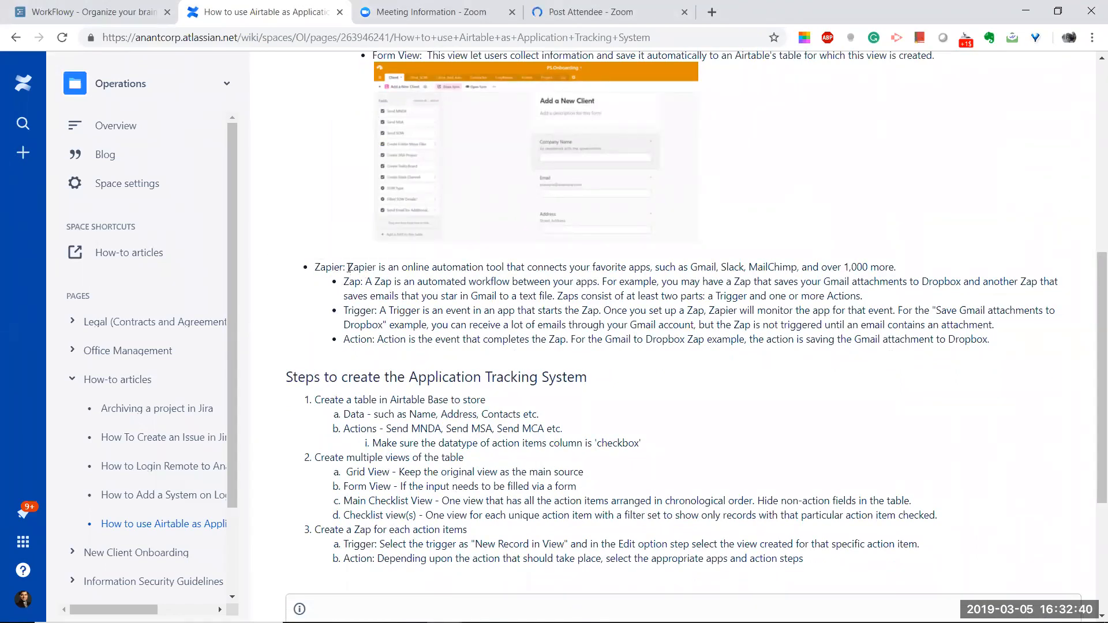
left_click_drag(348, 267, 387, 267)
left_click(359, 281)
left_click_drag(345, 281, 360, 283)
left_click(427, 286)
key("alt+Tab")
key("alt+Tab")
key("alt+Tab")
key("alt+Tab")
key("alt+Tab")
key("alt+Tab")
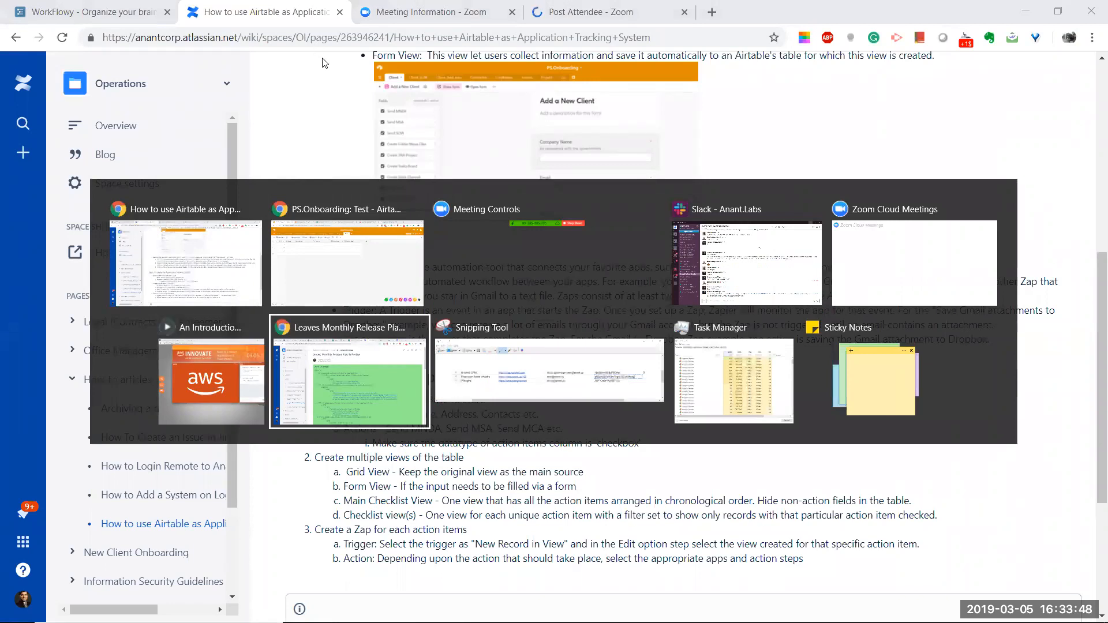
Step: Open the Demo_Send Email zap from the PS.Onboarding folder on the Zapier dashboard
key("alt+Tab")
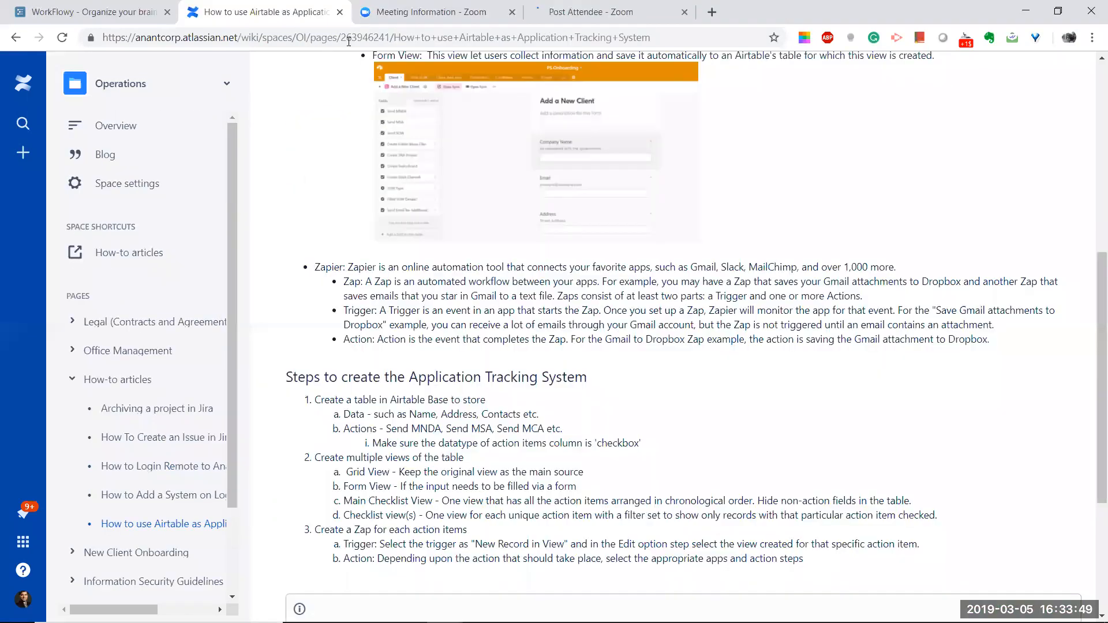
mouse_move(444, 609)
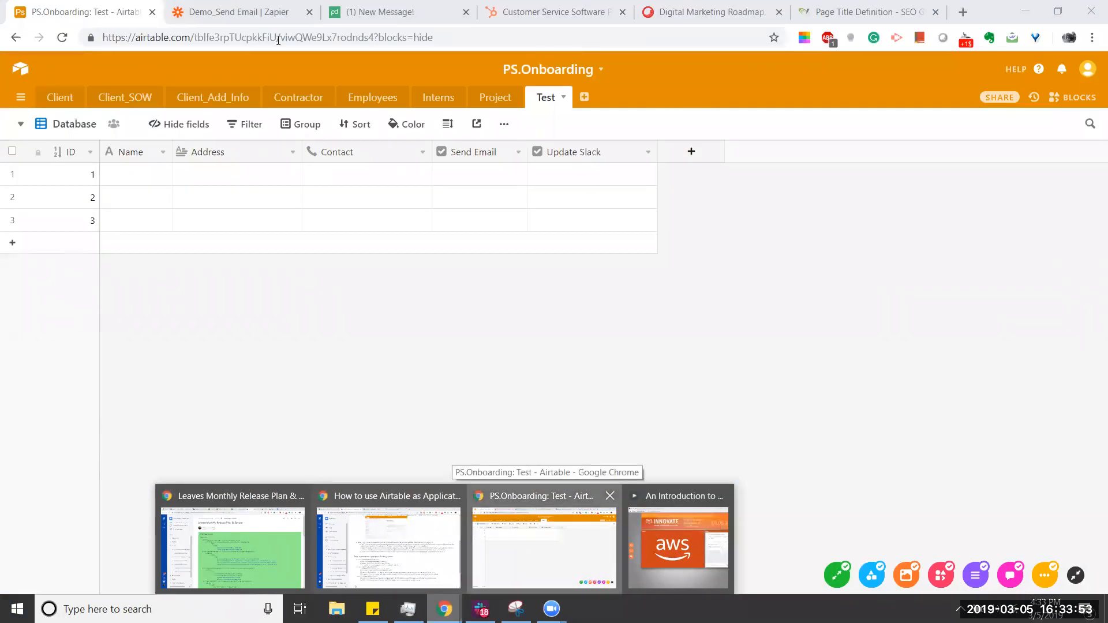
left_click(525, 549)
left_click(243, 7)
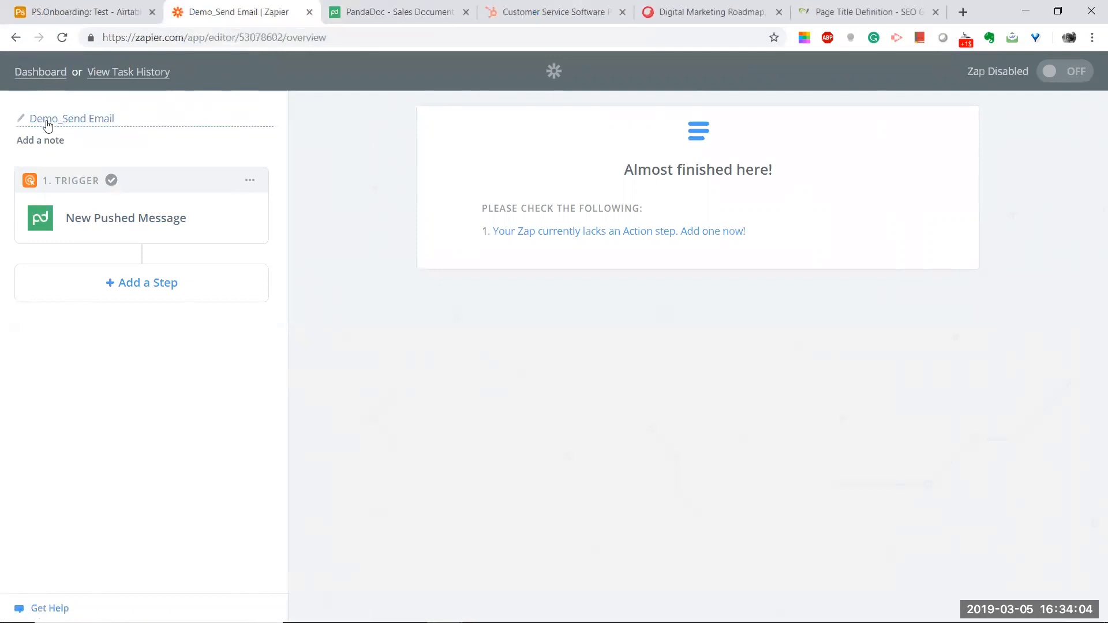
left_click(46, 71)
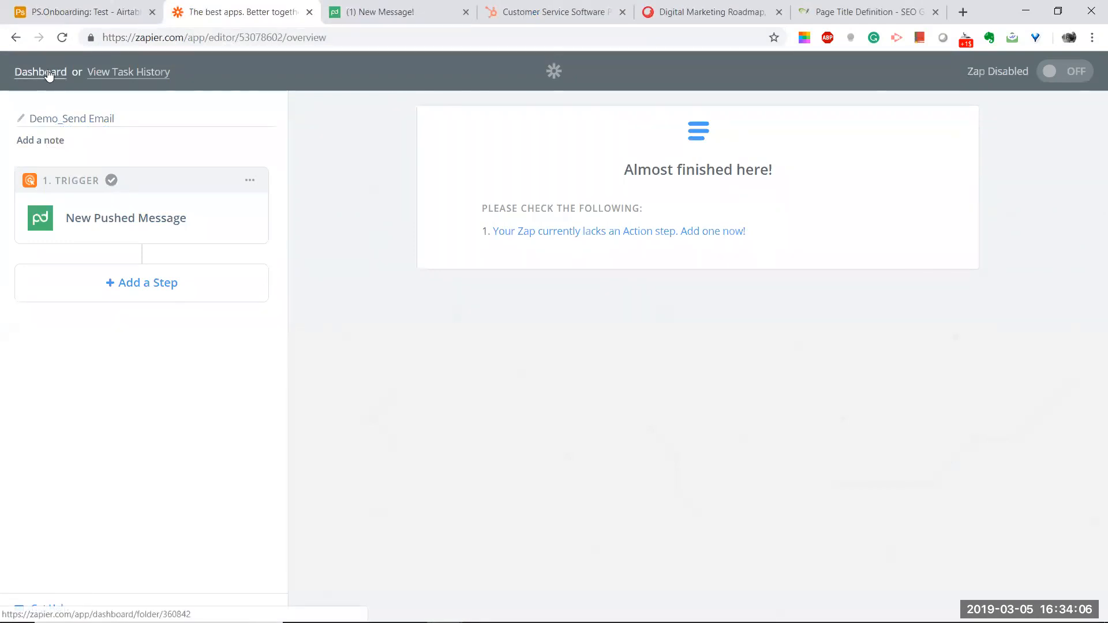
scroll(774, 110, "up", 6)
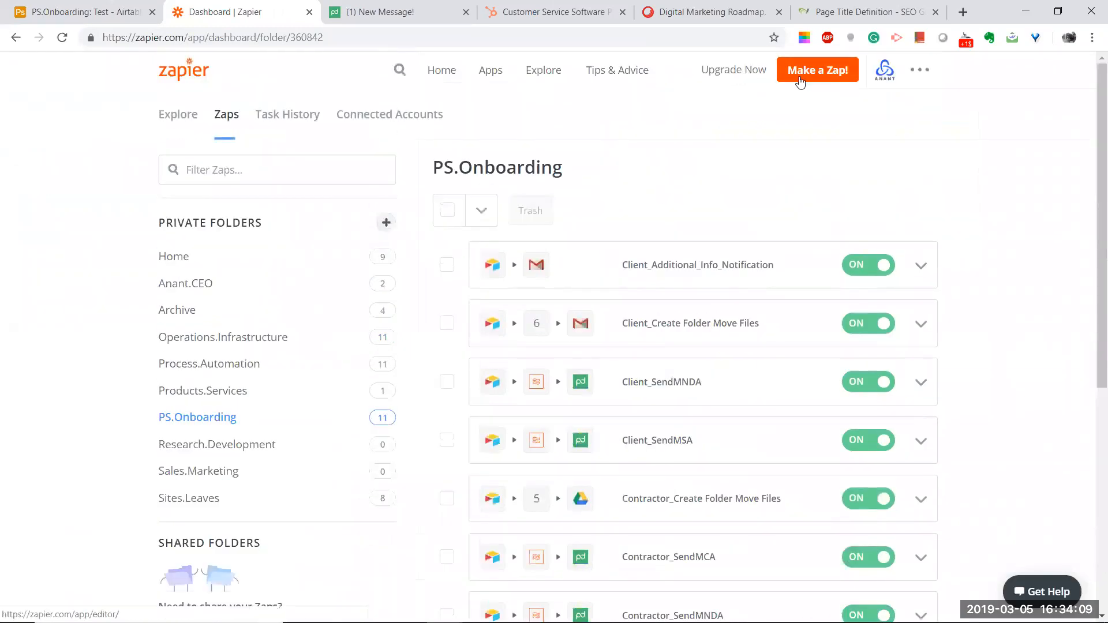
scroll(749, 146, "down", 7)
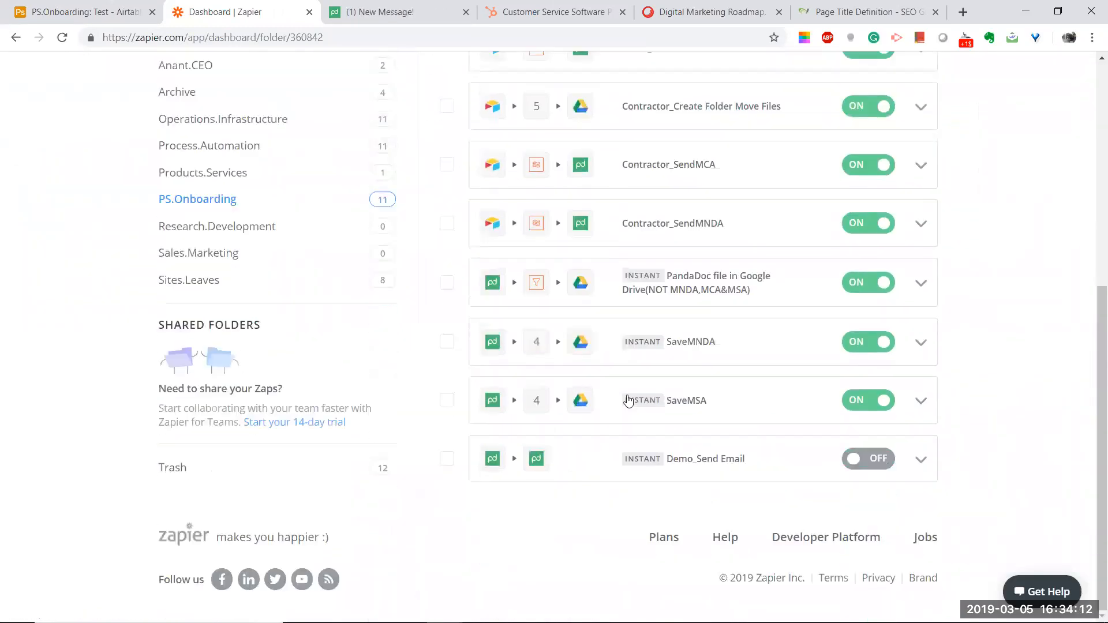
left_click(696, 460)
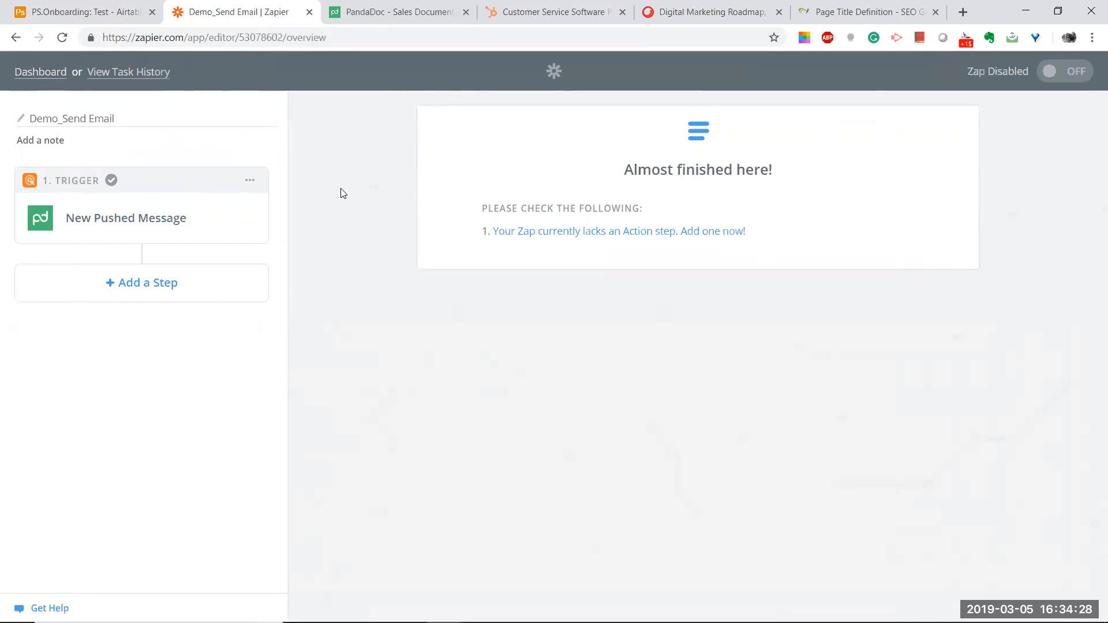
key("alt+Tab")
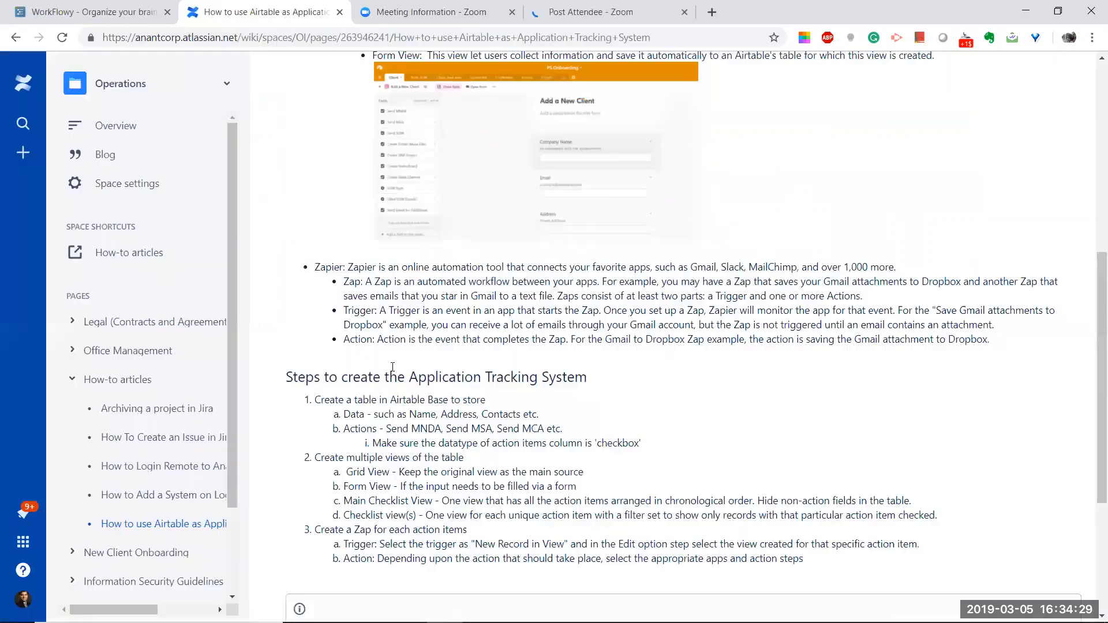
scroll(306, 274, "down", 2)
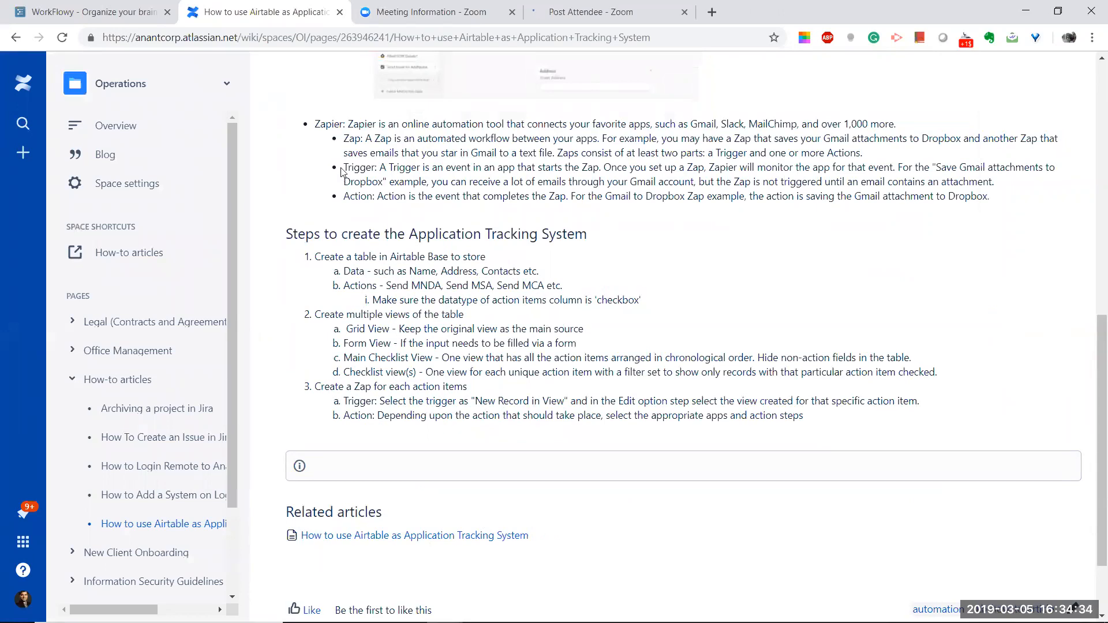
scroll(339, 180, "up", 2)
scroll(434, 209, "up", 2)
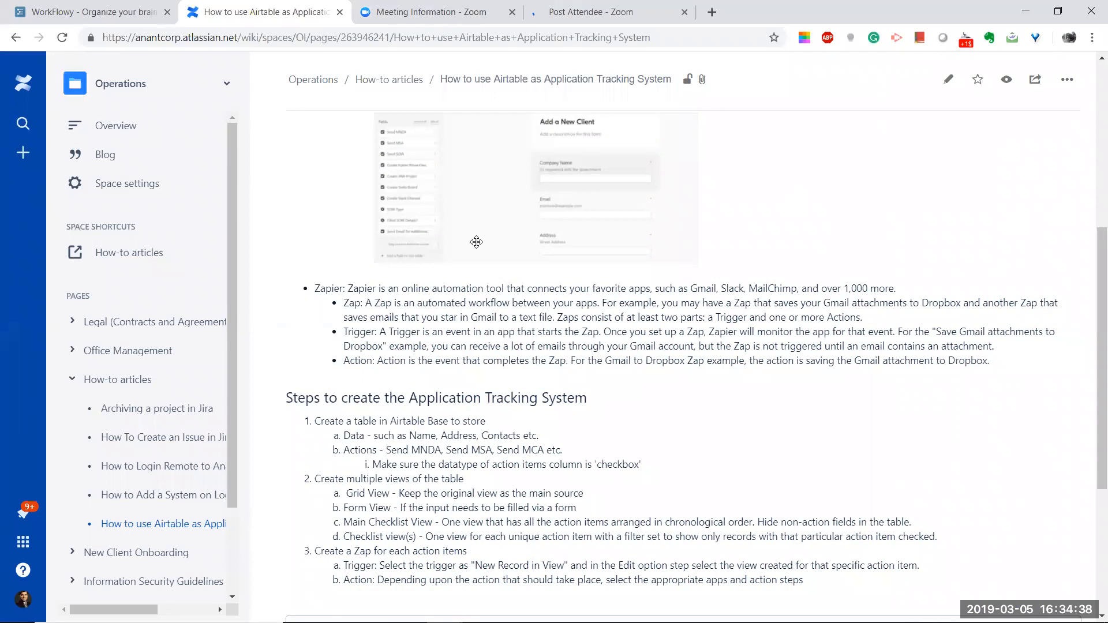
scroll(476, 242, "down", 2)
scroll(463, 241, "down", 3)
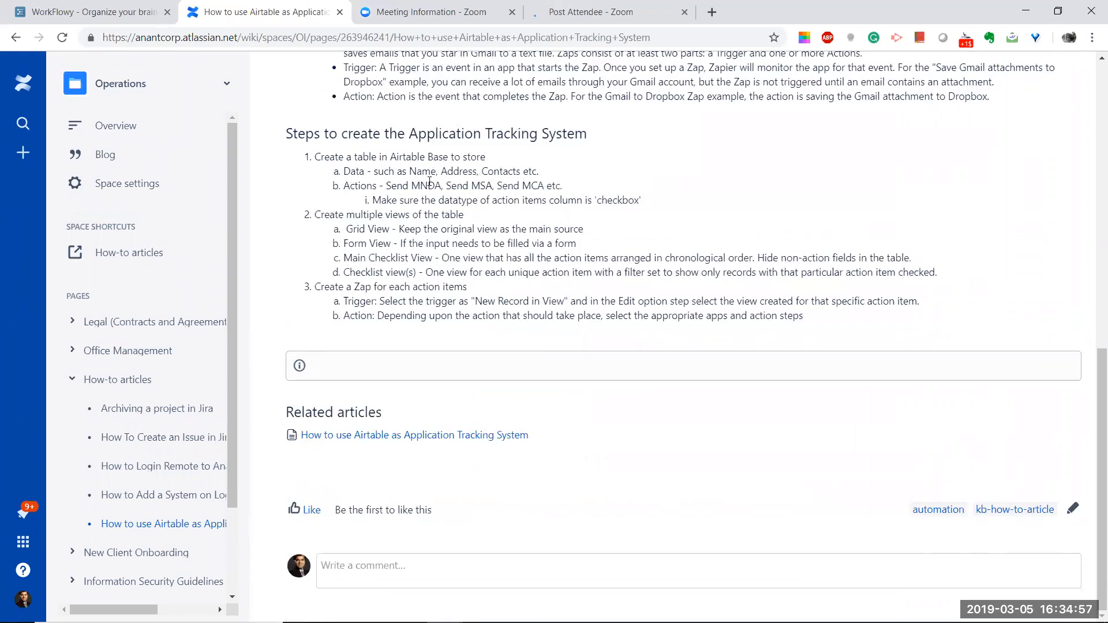
key("alt+Tab")
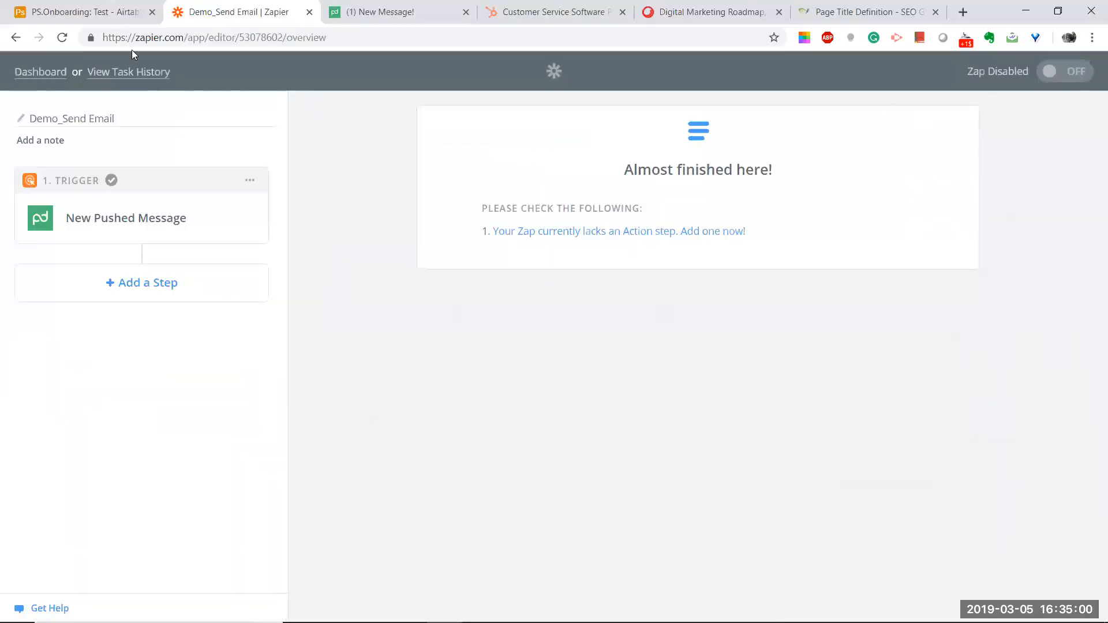
Step: Open the PS.Onboarding Client table, scroll across its columns, then return to Confluence
left_click(85, 12)
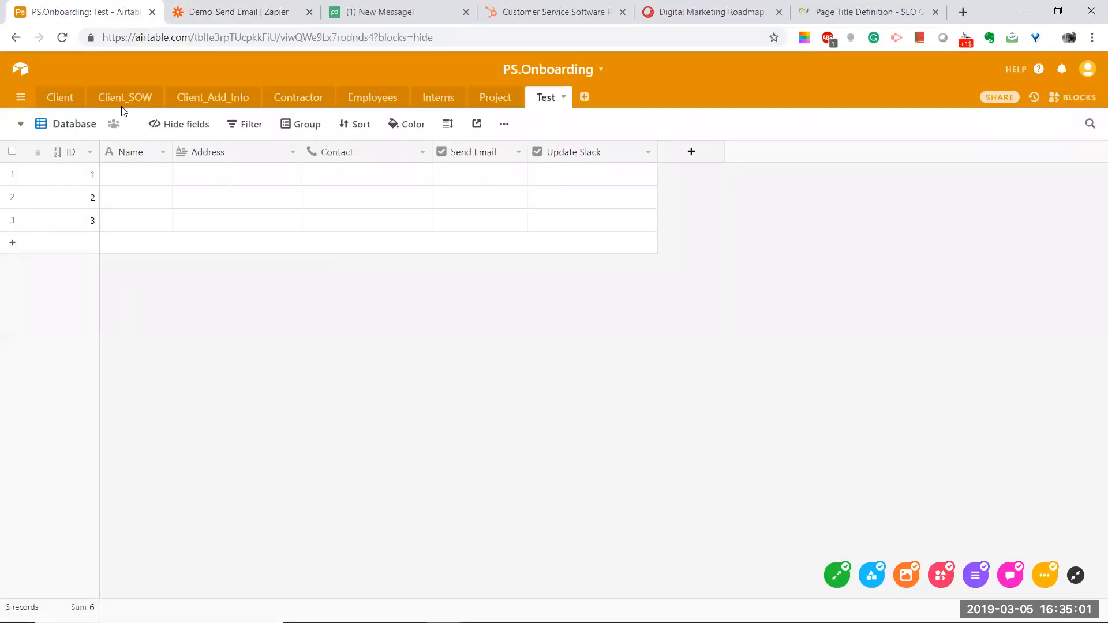
left_click(53, 97)
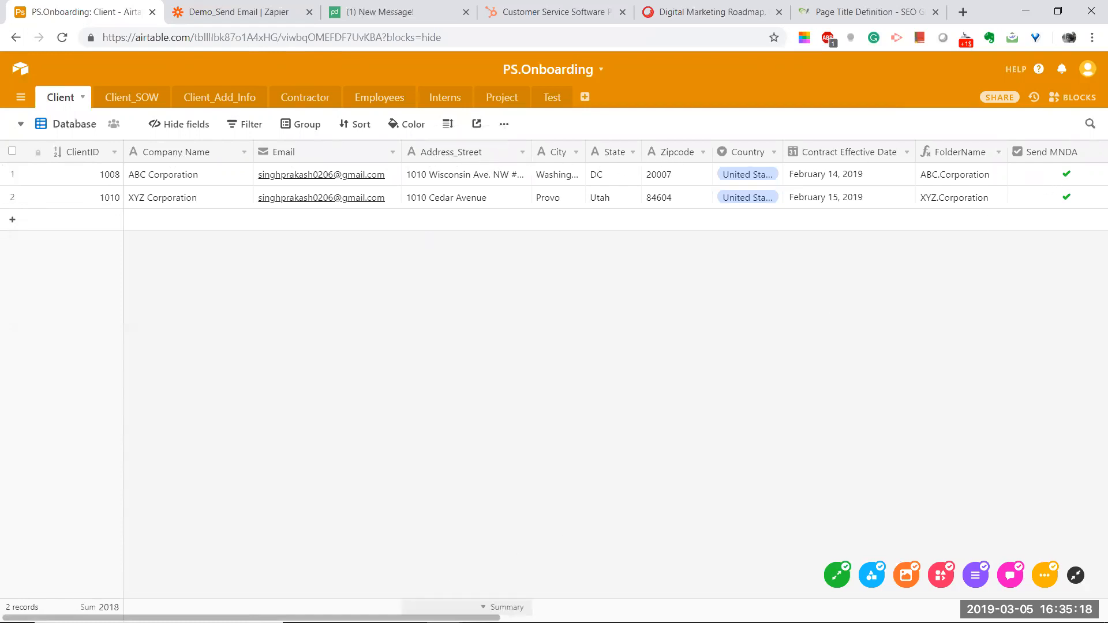
scroll(612, 185, "right", 5)
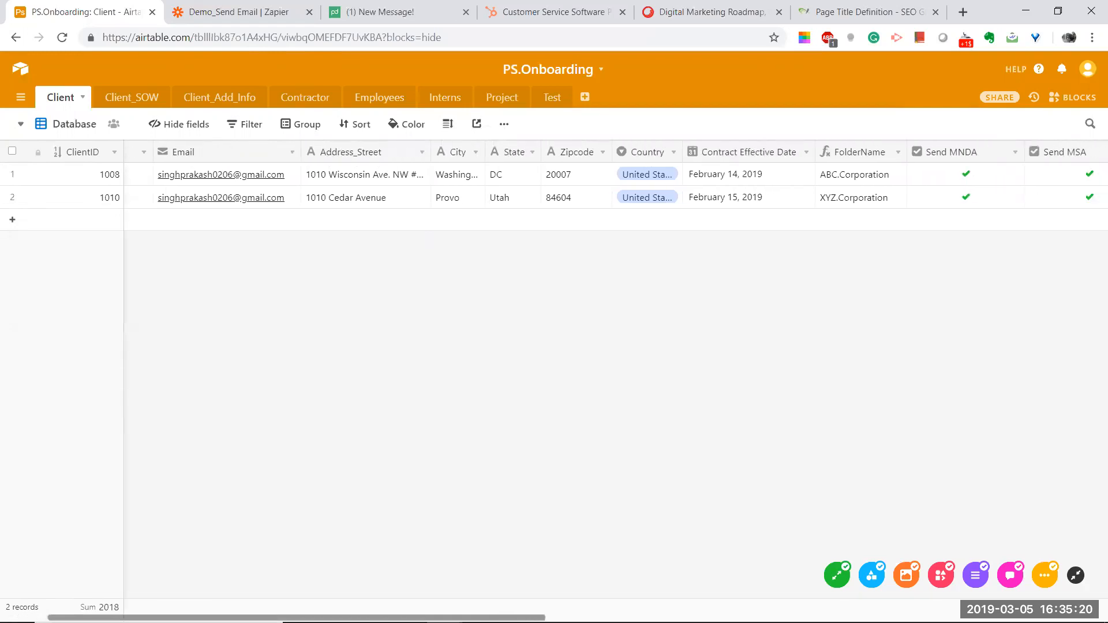
scroll(611, 184, "right", 2)
scroll(612, 185, "right", 10)
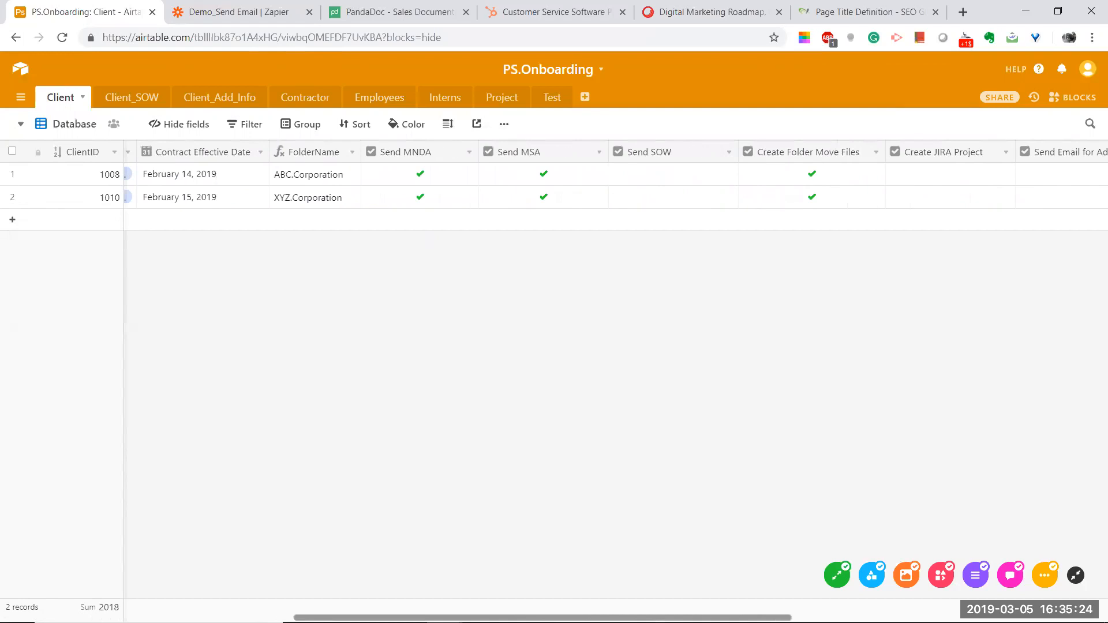
left_click_drag(560, 618, 572, 618)
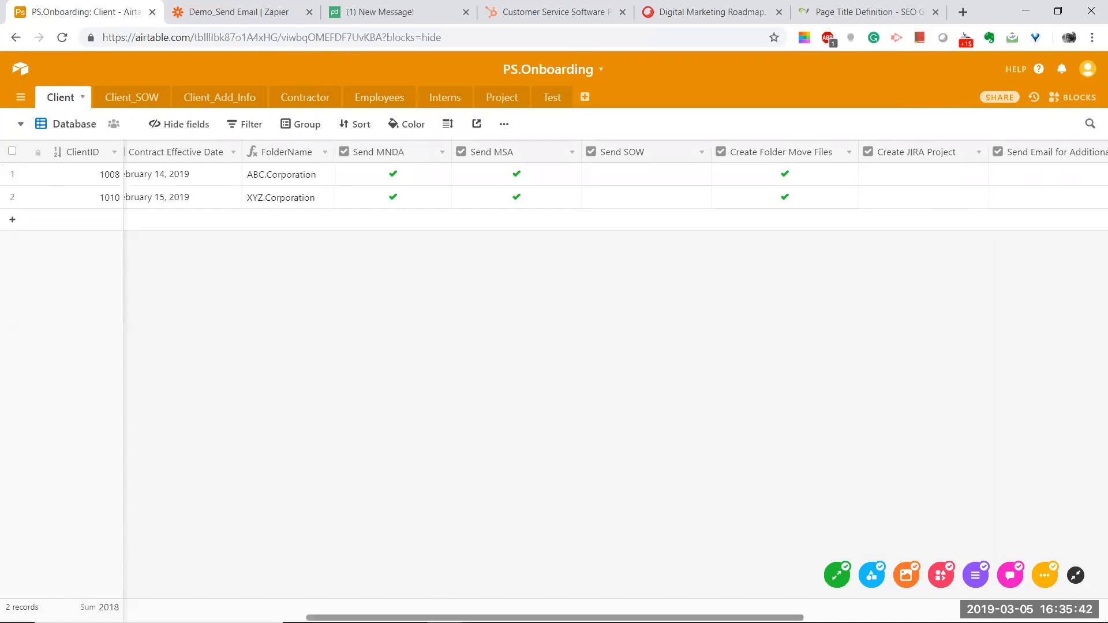
scroll(337, 601, "left", 6)
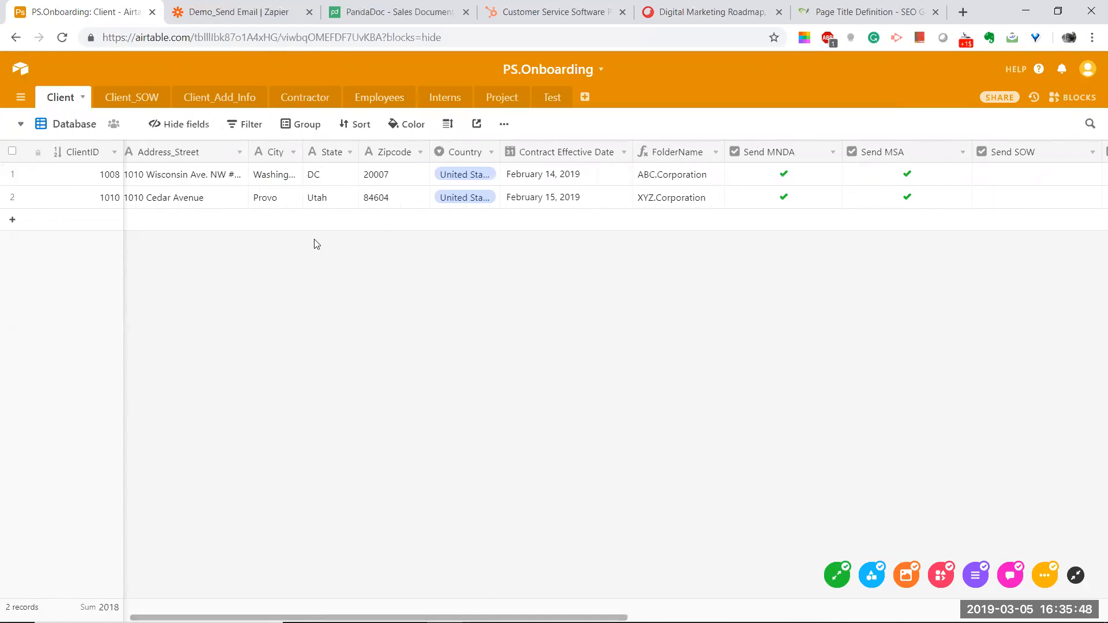
key("alt+Tab")
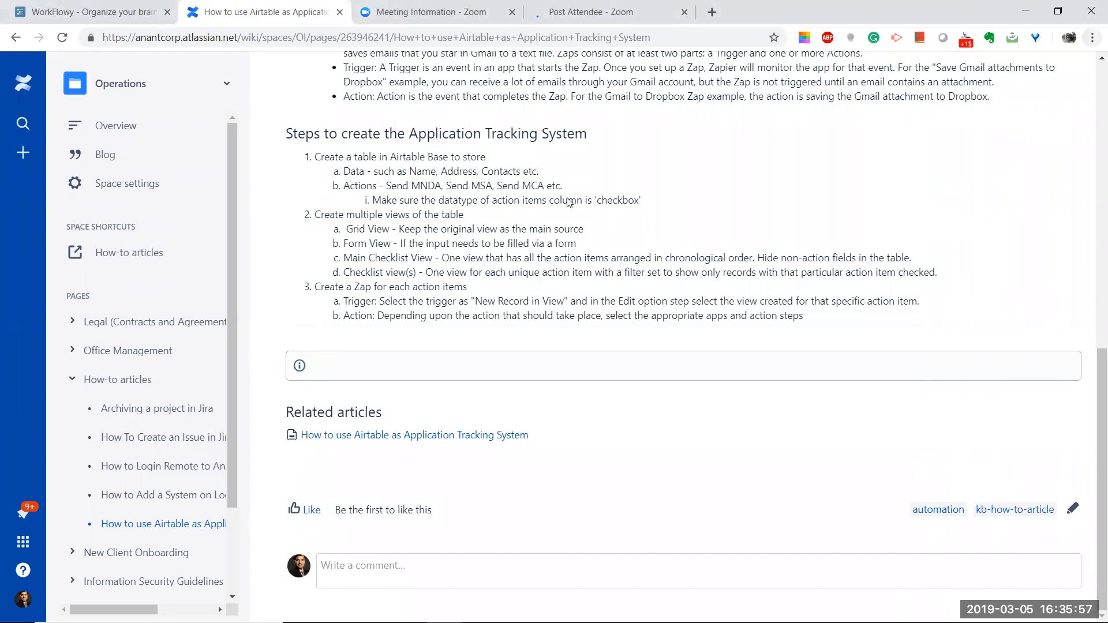
Step: Confirm the Client table's Send MNDA field is a checkbox field
key("alt+Tab")
double_click(790, 151)
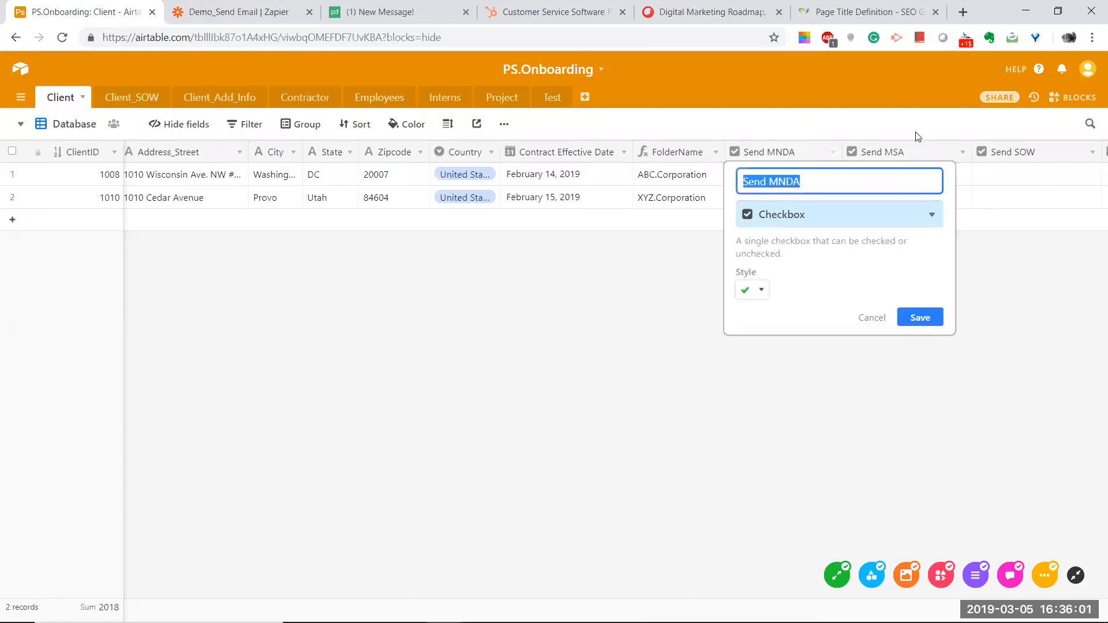
left_click(972, 127)
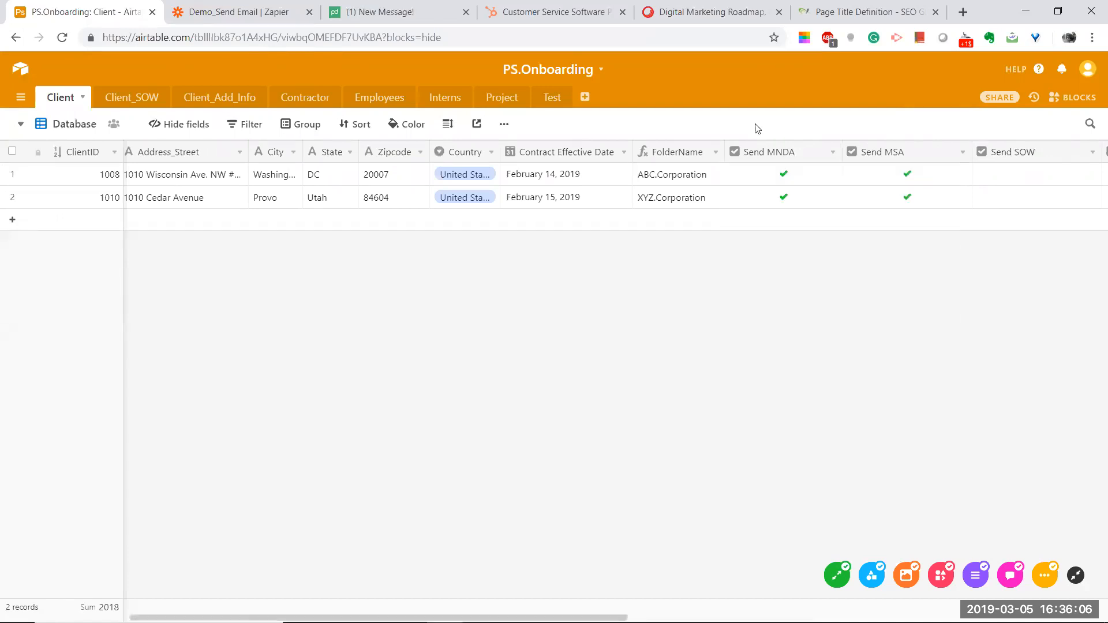
key("alt+Tab")
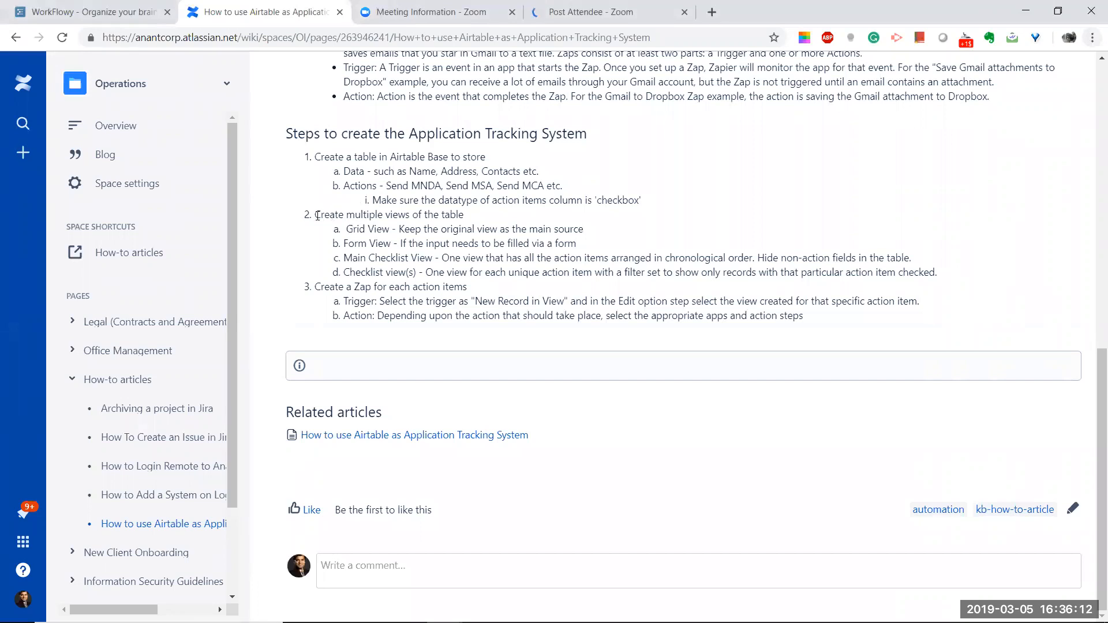
Step: Show the Client table's list of views while comparing against the Confluence guide
key("alt+Tab")
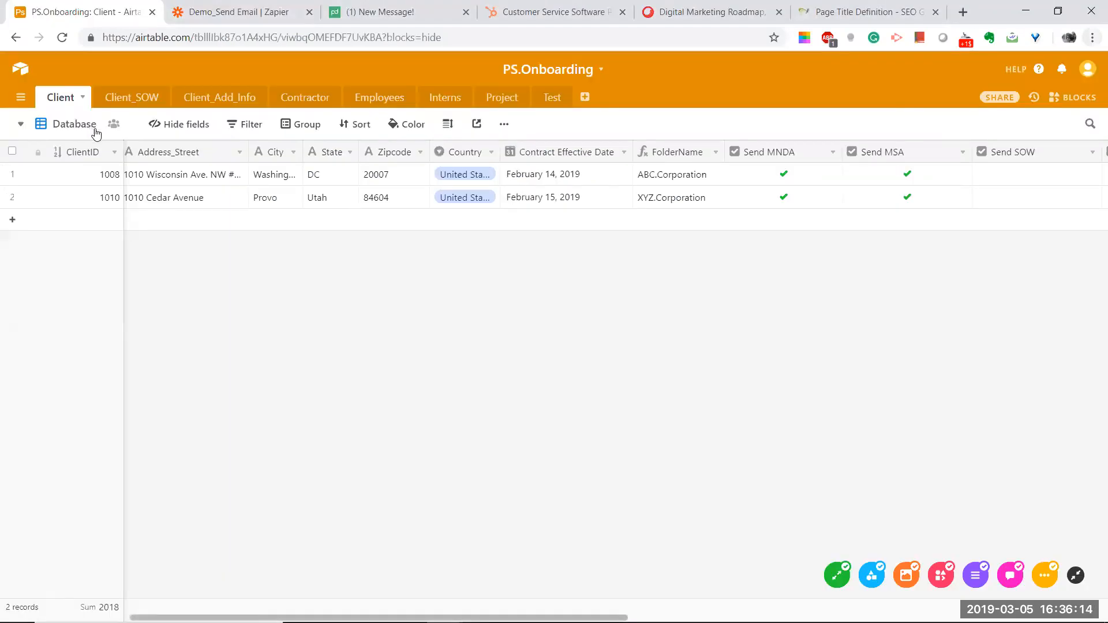
left_click(68, 126)
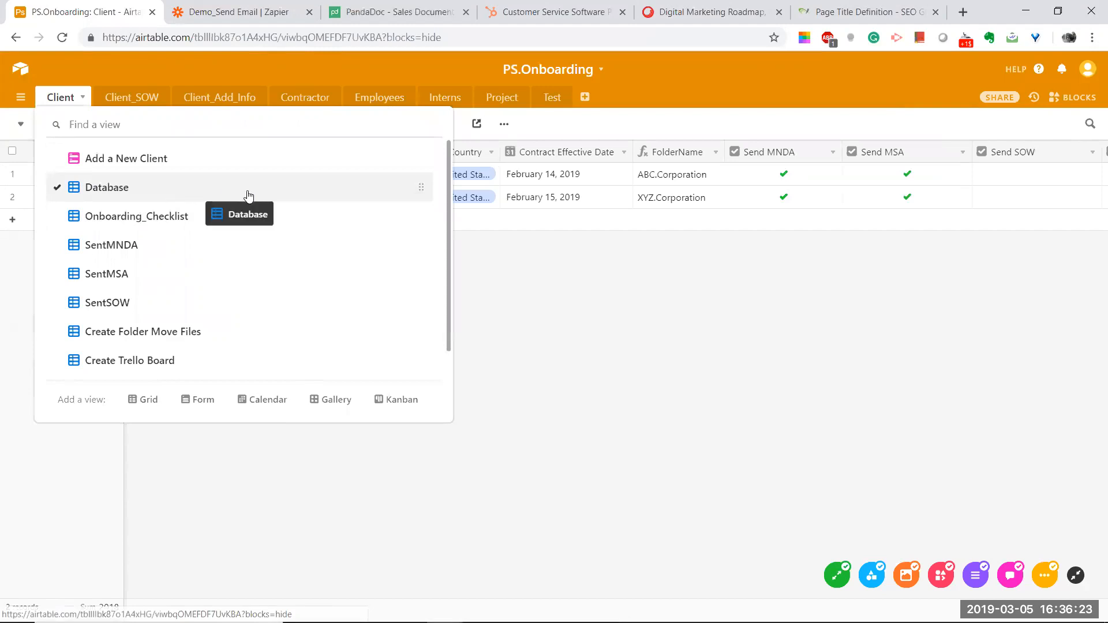
key("alt+Tab")
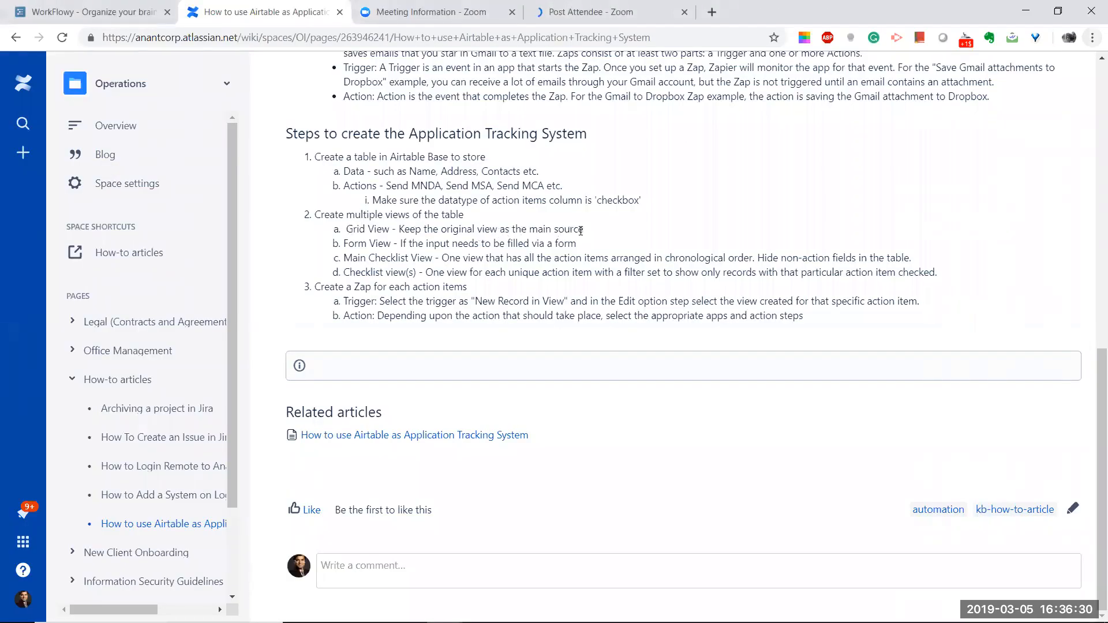
key("alt+Tab")
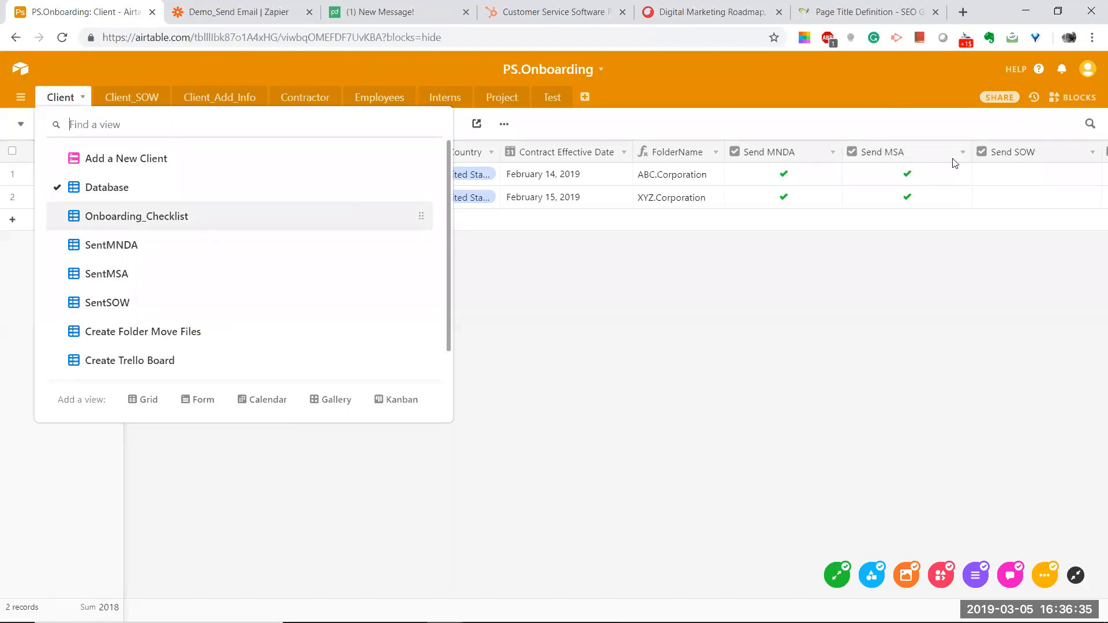
key("alt+Tab")
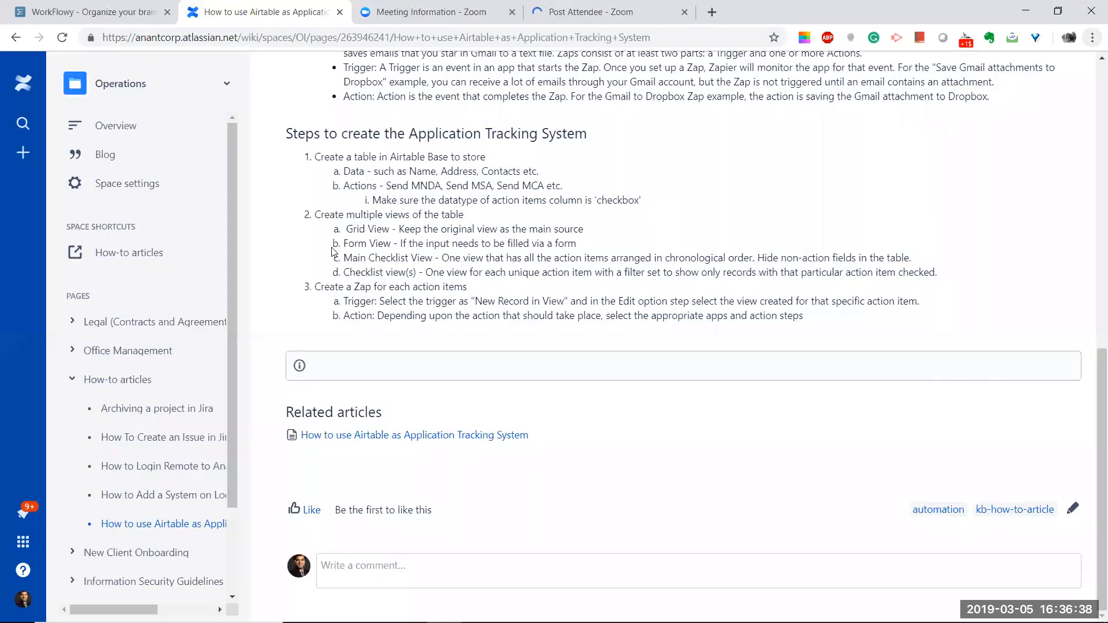
key("alt+Tab")
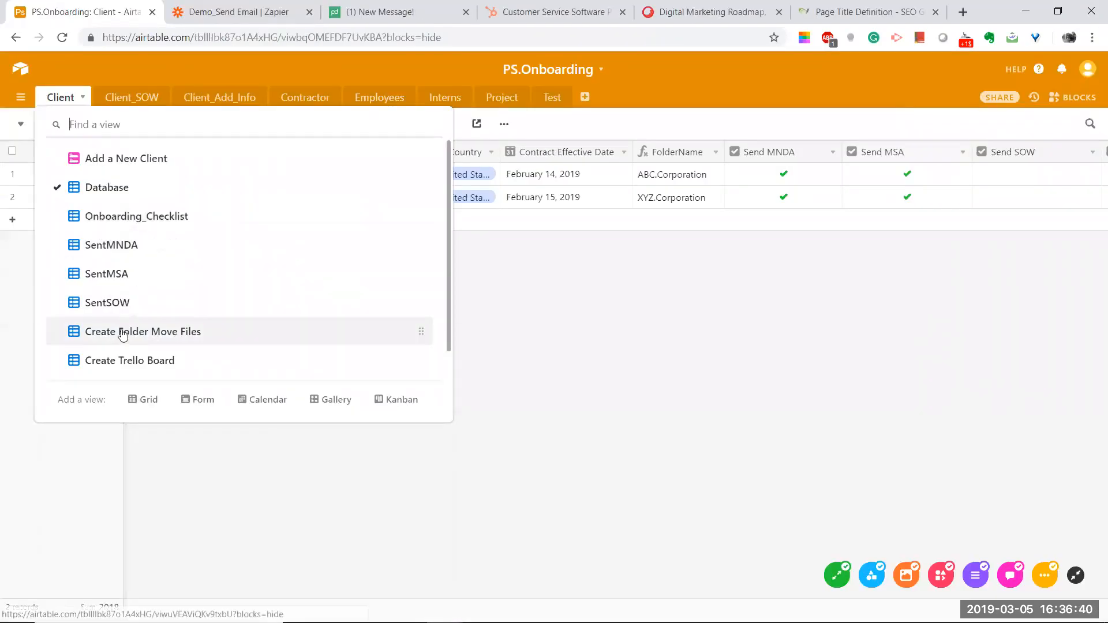
Step: Switch the Client table to the Add a New Client form view and scroll through its fields
left_click(115, 162)
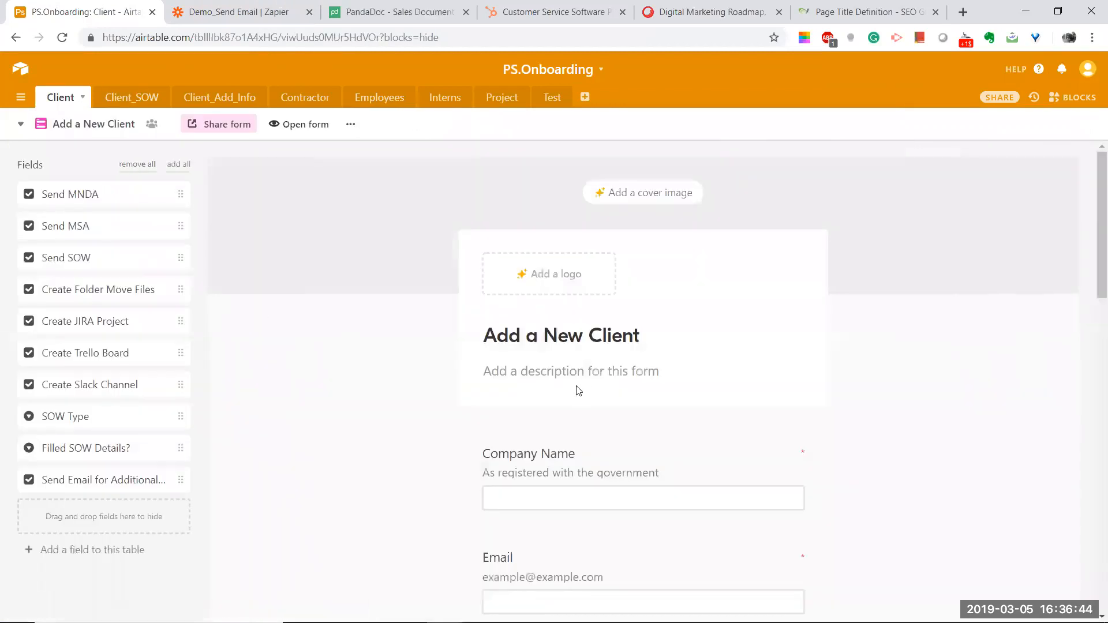
scroll(577, 389, "down", 2)
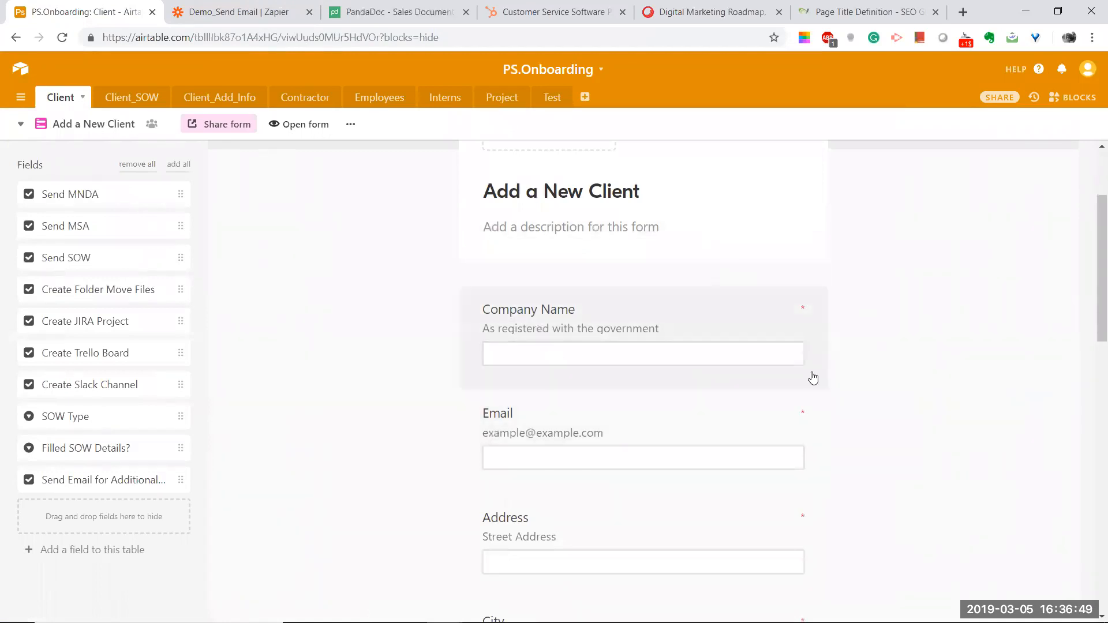
scroll(759, 380, "down", 2)
scroll(648, 433, "down", 6)
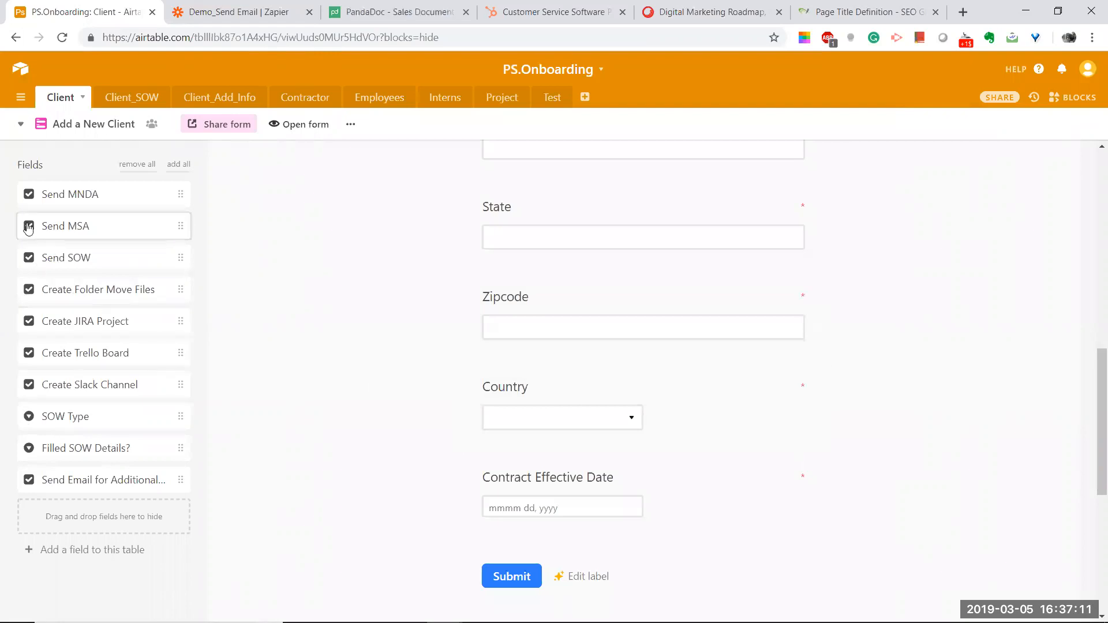
left_click(59, 124)
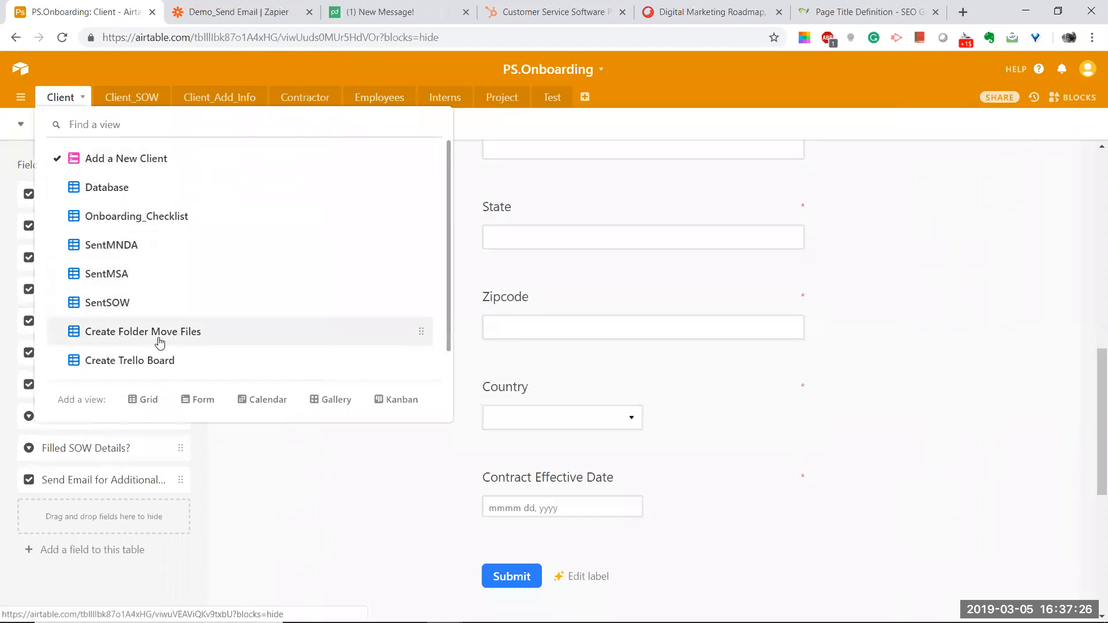
Step: Review the Confluence guide's checklist views and Main Checklist View steps, then return to Airtable
key("alt+Tab")
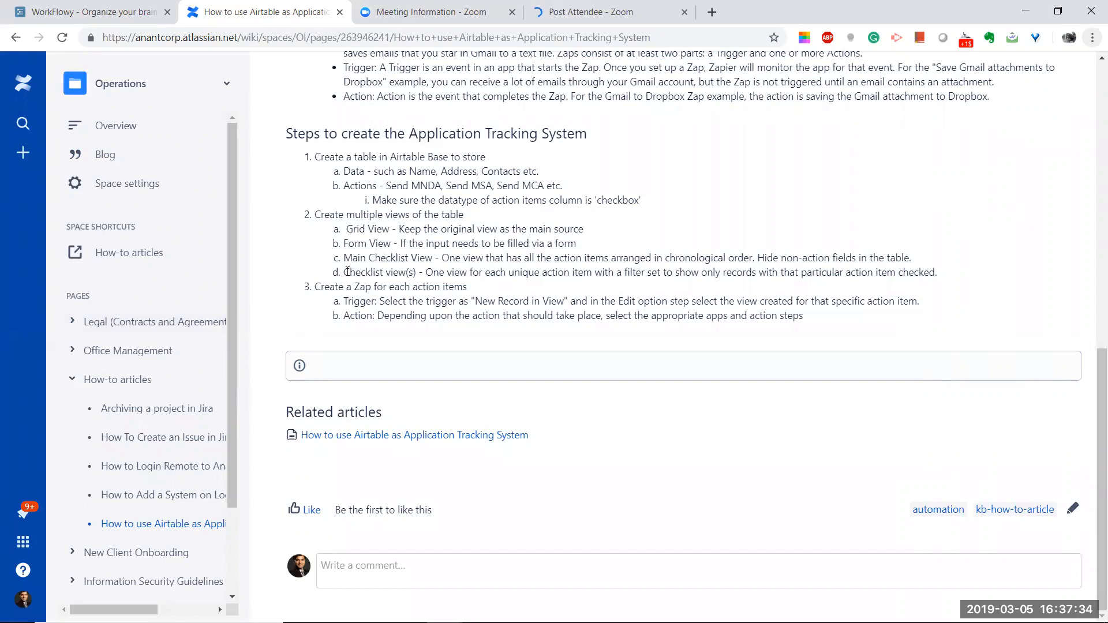
left_click_drag(344, 272, 416, 273)
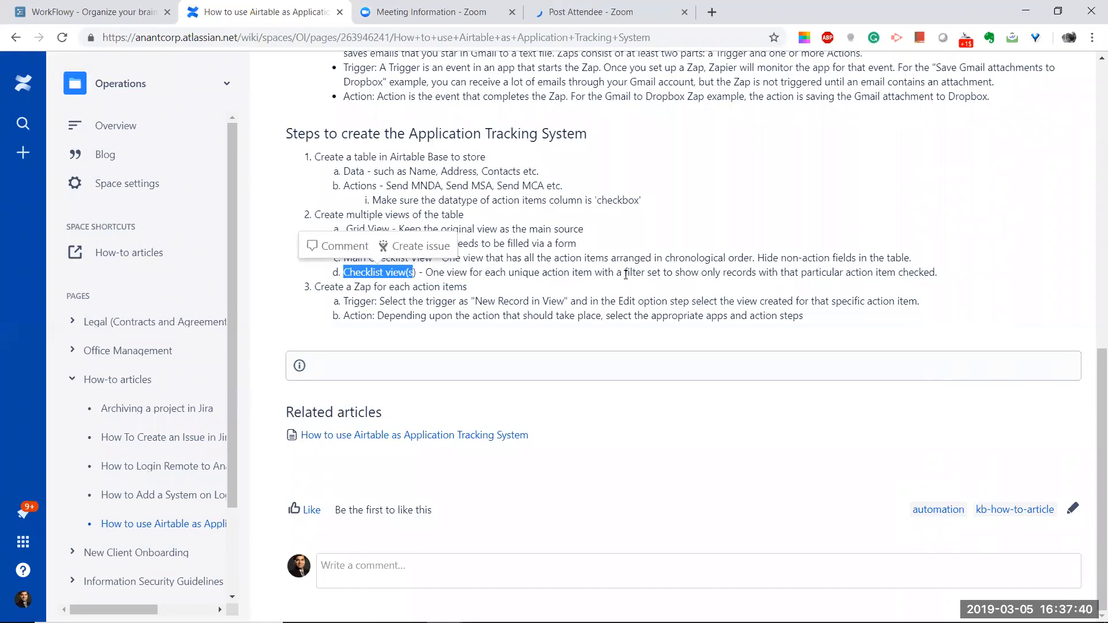
left_click(601, 262)
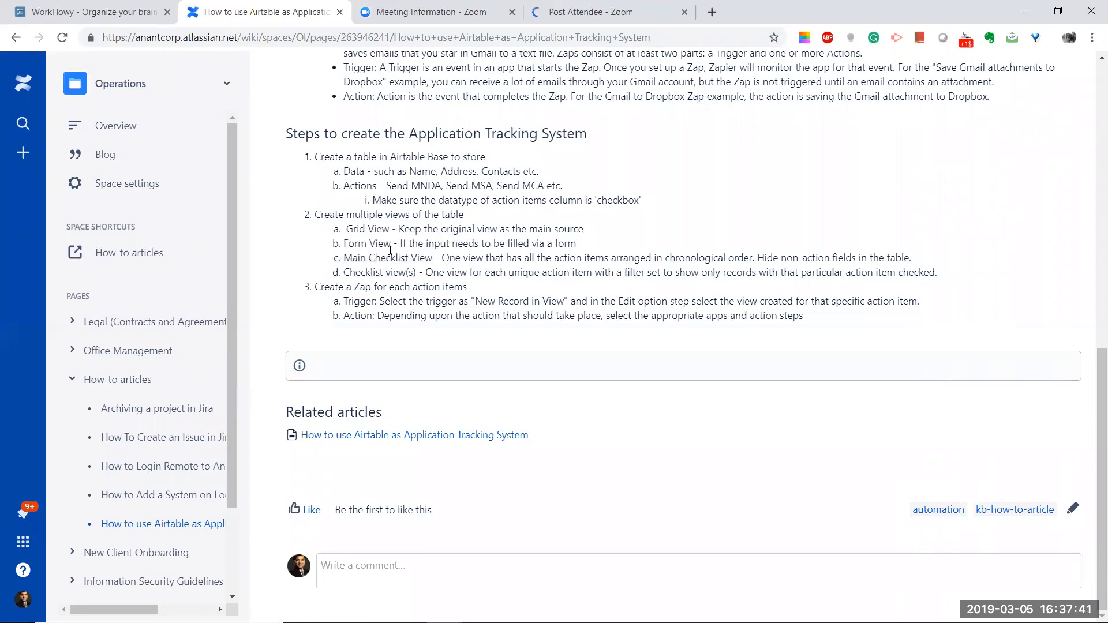
left_click_drag(345, 258, 433, 258)
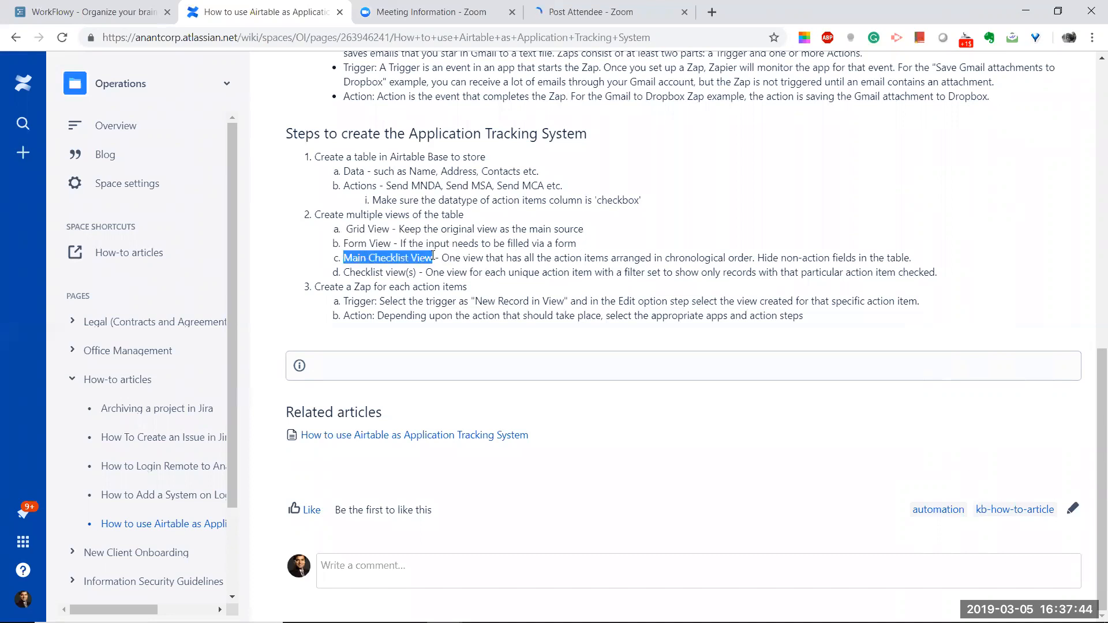
key("alt+Tab")
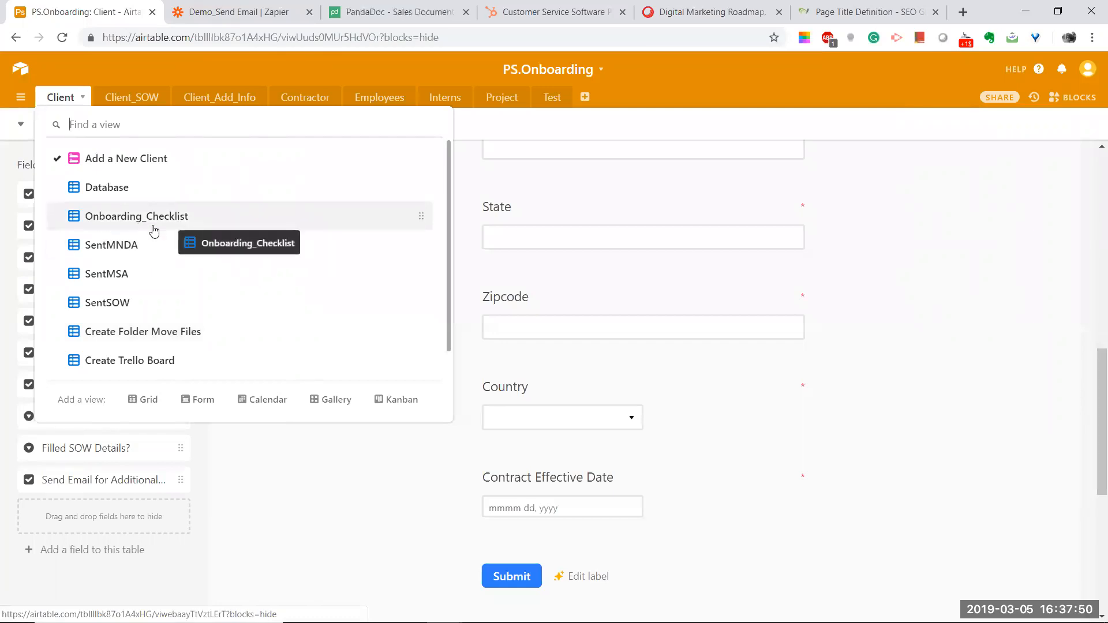
Step: Go via Onboarding_Checklist to the SentMNDA view and inspect its 'Send MNDA is checked' filter
left_click(109, 218)
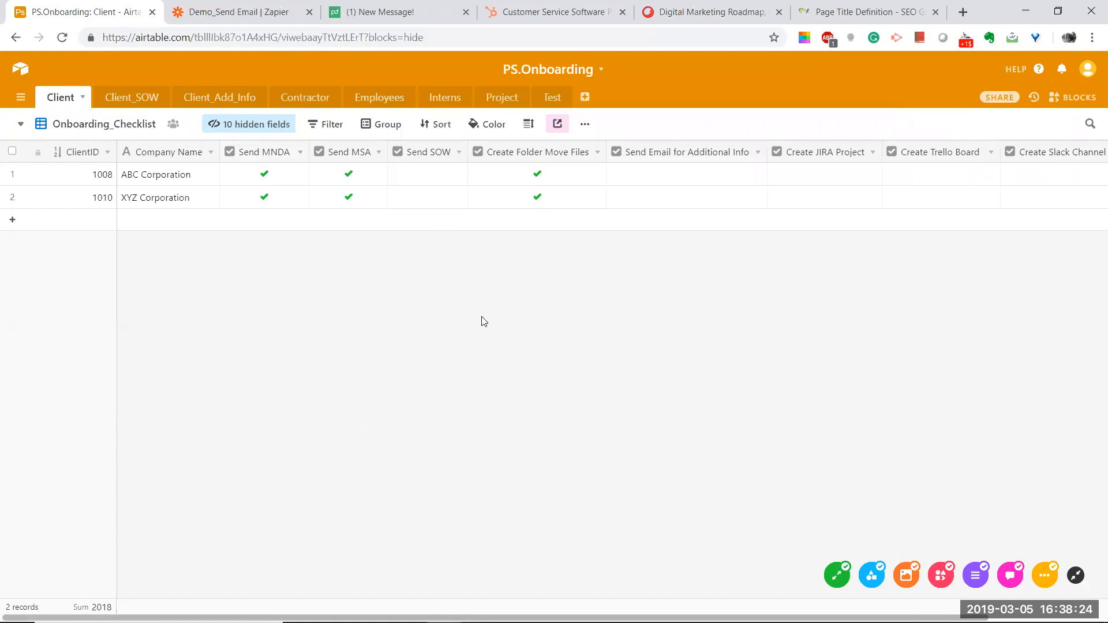
left_click(85, 125)
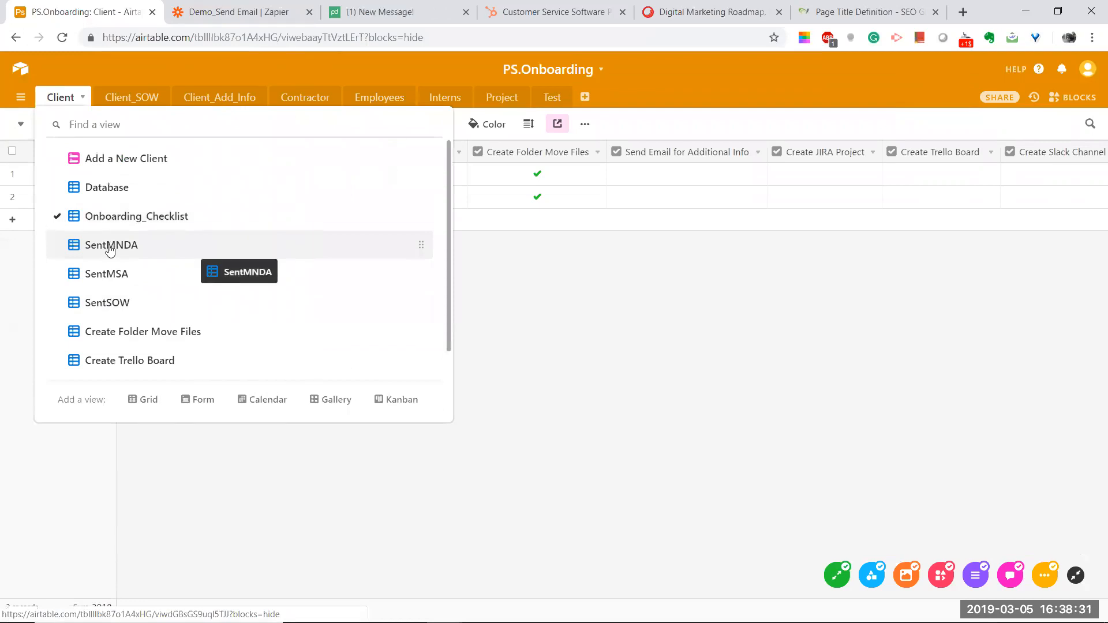
left_click(110, 246)
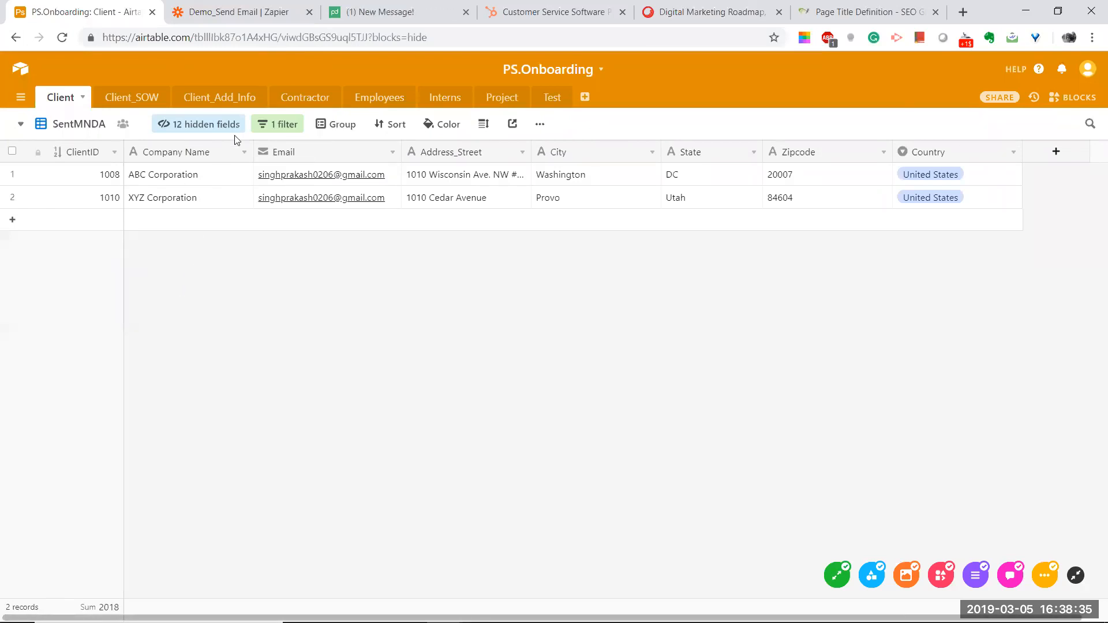
left_click(280, 127)
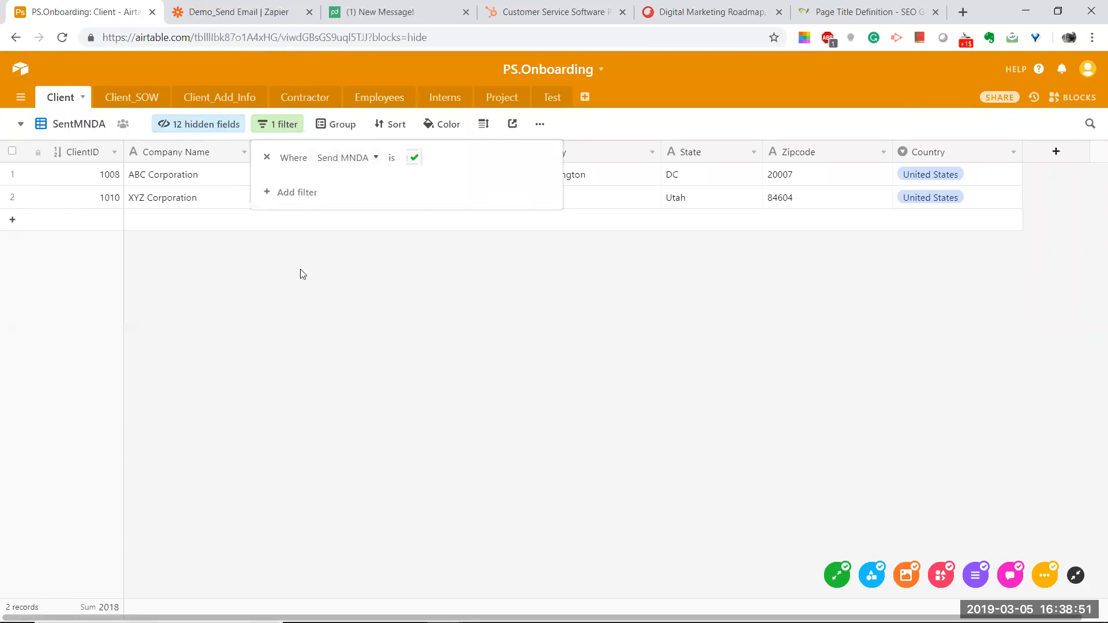
left_click(202, 238)
left_click(76, 124)
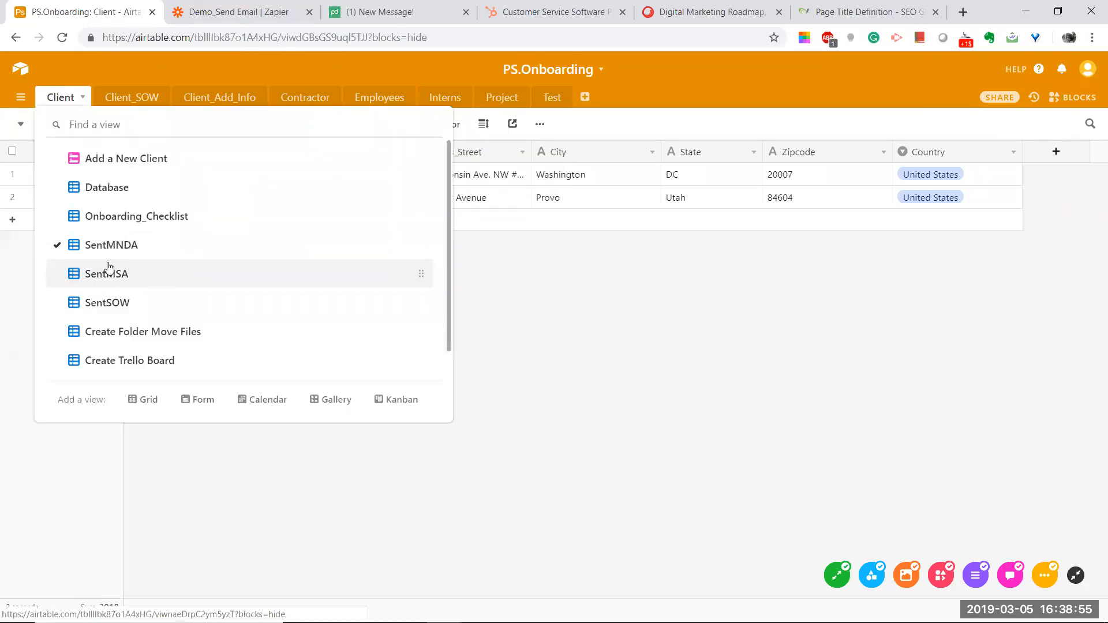
Step: Open the SentMSA view and verify its 'Where Send MSA is checked' filter
left_click(106, 267)
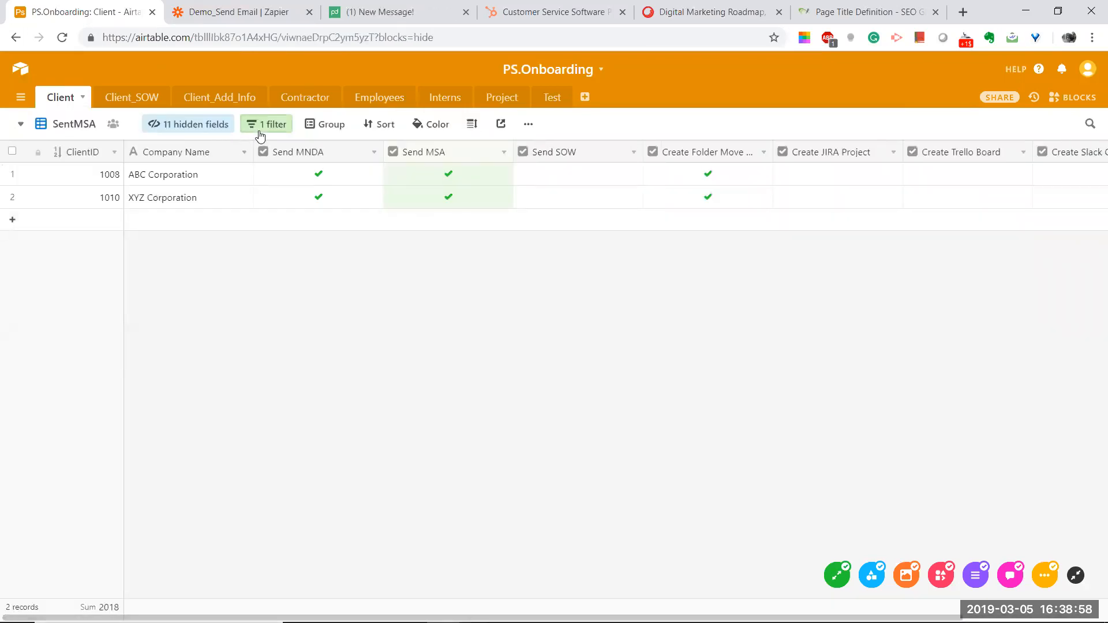
left_click(261, 133)
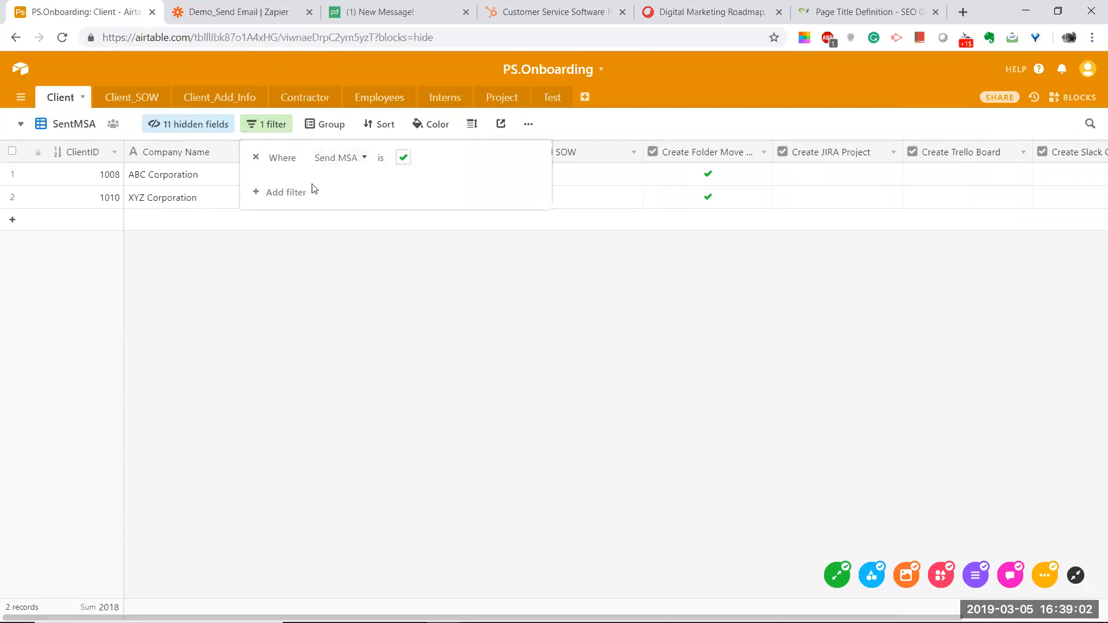
left_click(224, 280)
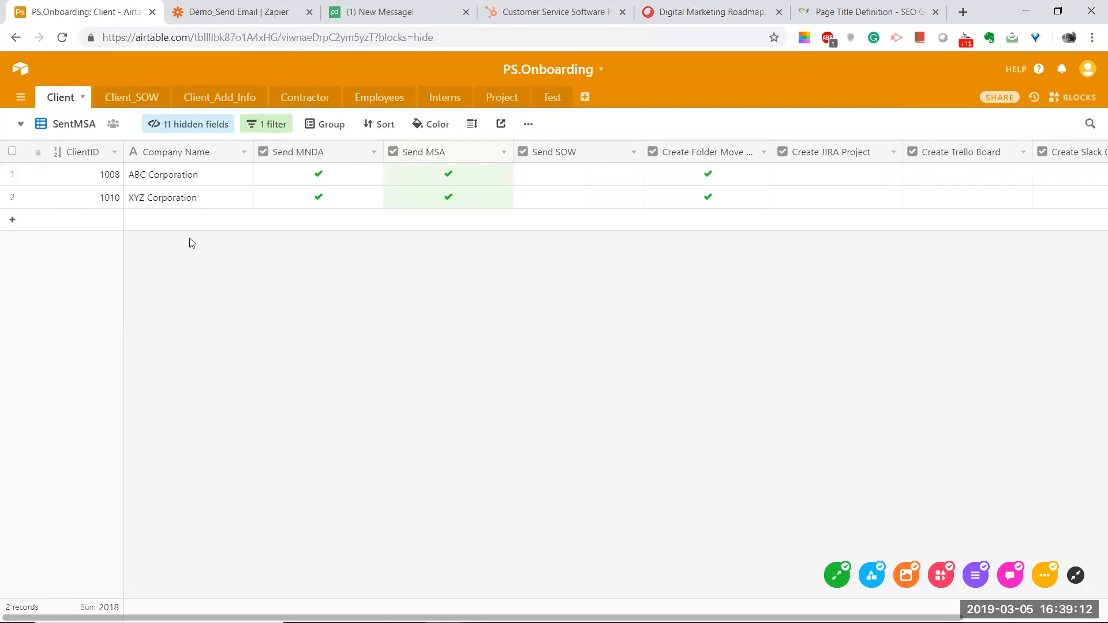
left_click(74, 123)
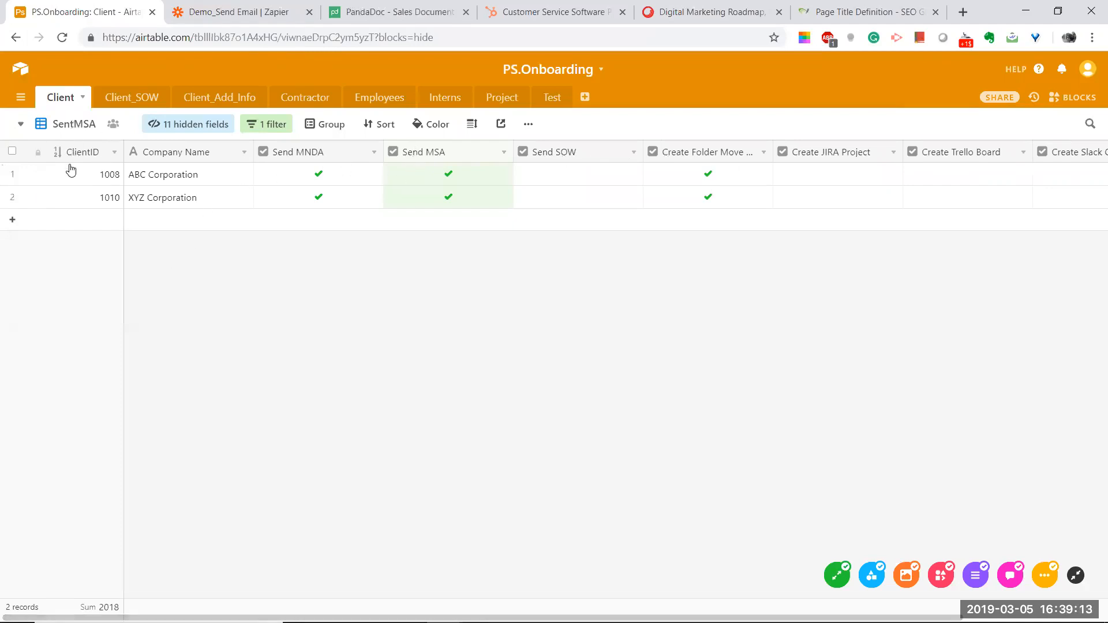
left_click(527, 318)
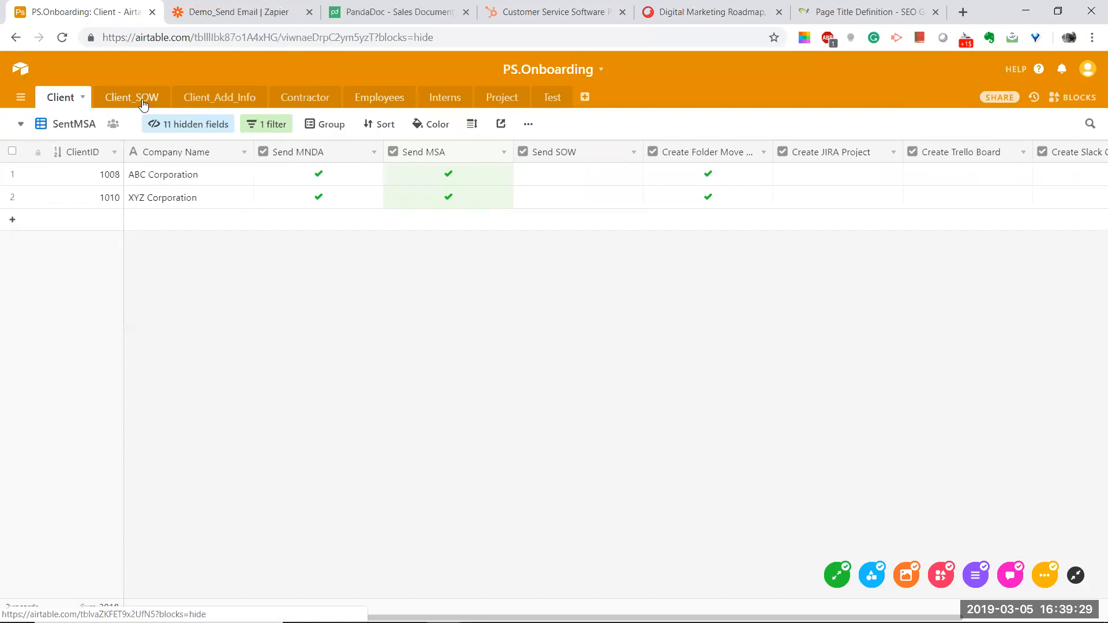
Step: Read the Confluence guide's step on creating a Zap per action and its Trigger
key("alt+Tab")
key("alt+Tab")
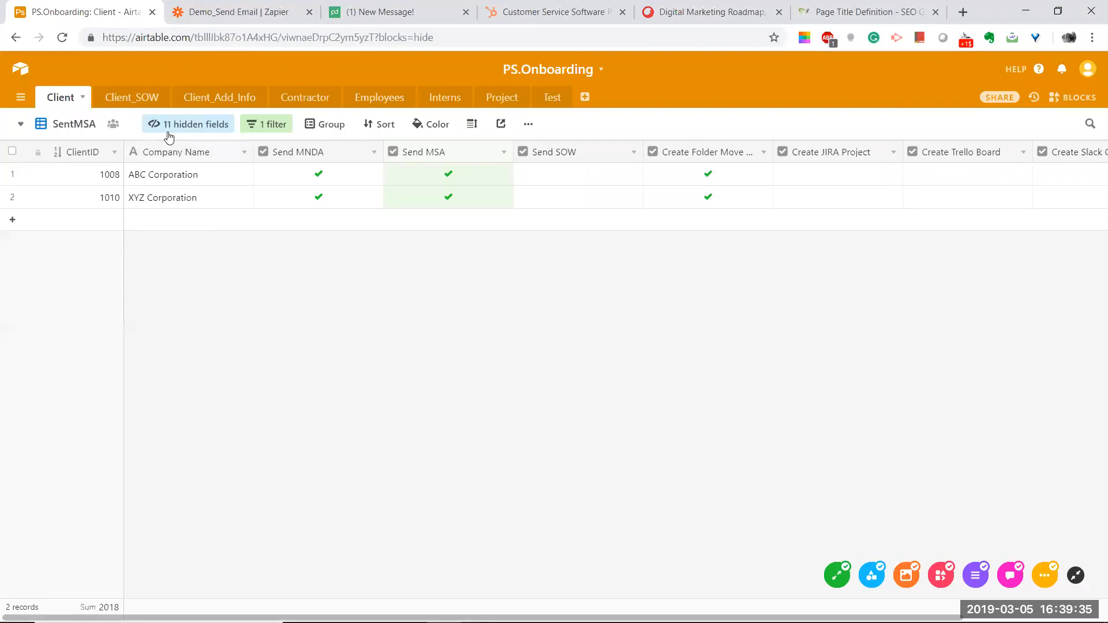
key("alt+Tab")
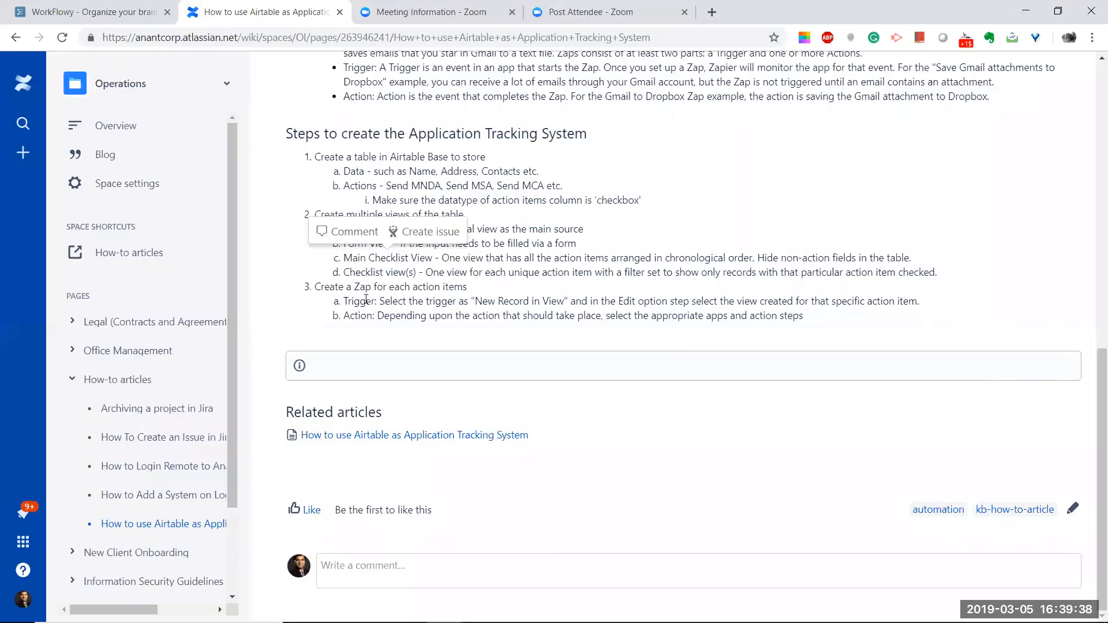
left_click_drag(317, 287, 463, 288)
left_click(393, 298)
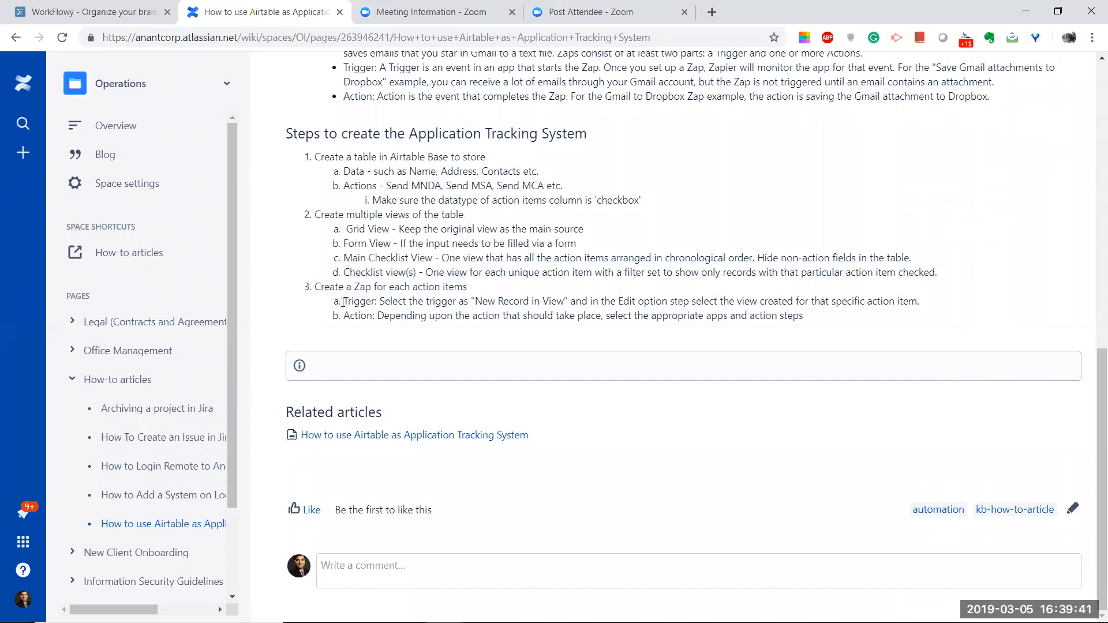
double_click(365, 301)
key("alt+Tab")
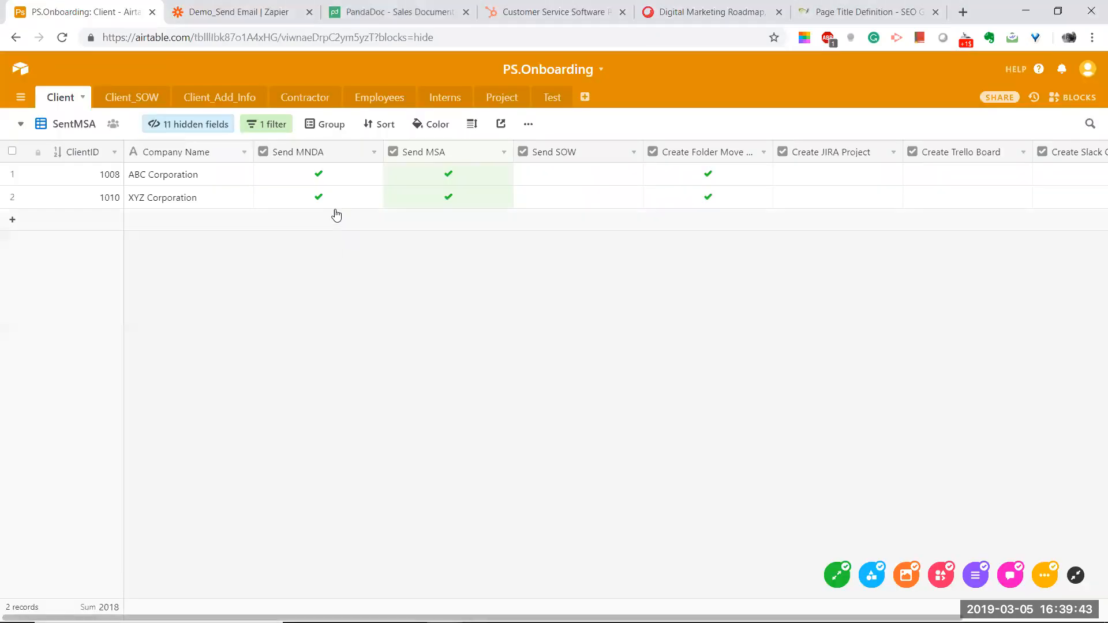
key("alt+Tab")
key("Tab")
key("alt+shift+Tab")
key("alt+shift+Tab")
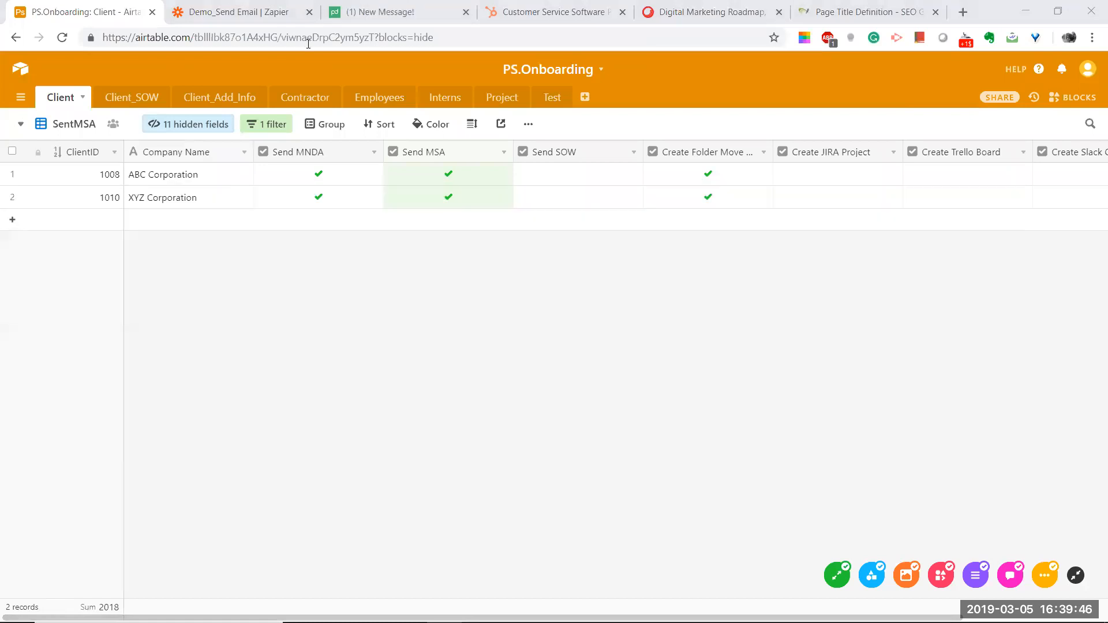
Step: Replace the zap's PandaDoc trigger app with Airtable, using the New Record in View trigger
left_click(251, 6)
left_click(123, 223)
left_click(79, 258)
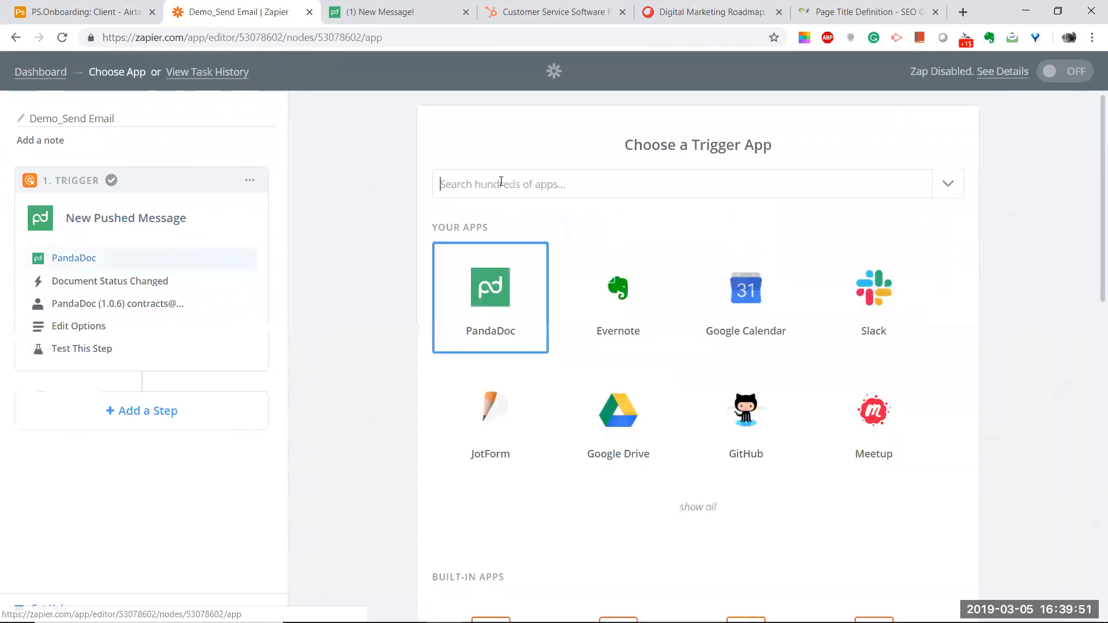
left_click(500, 182)
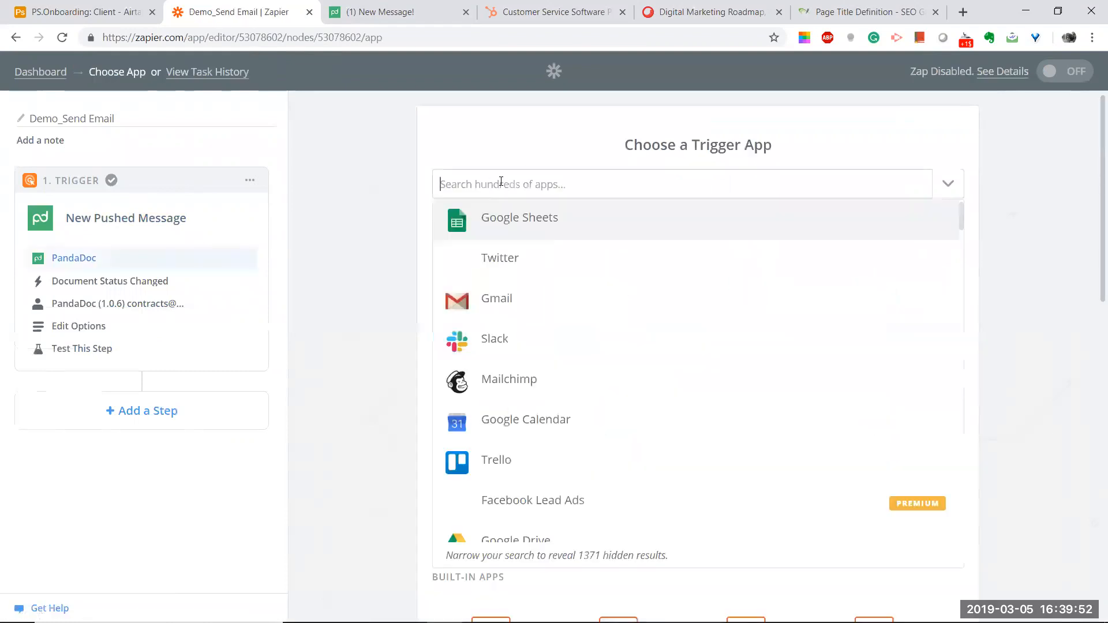
type("a")
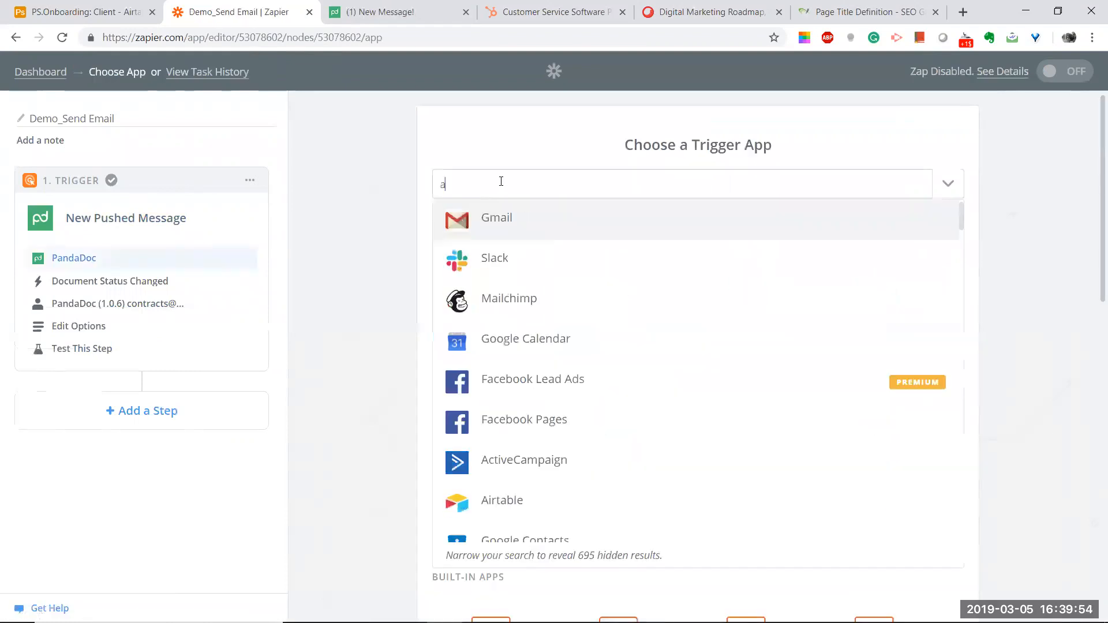
type("ir")
left_click(503, 218)
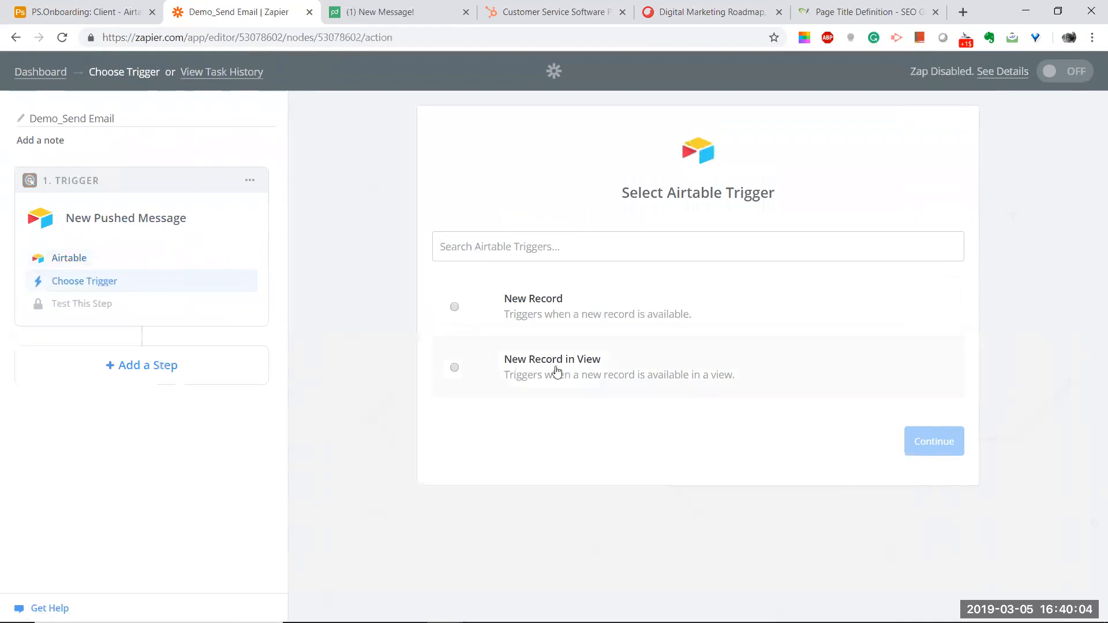
left_click(454, 367)
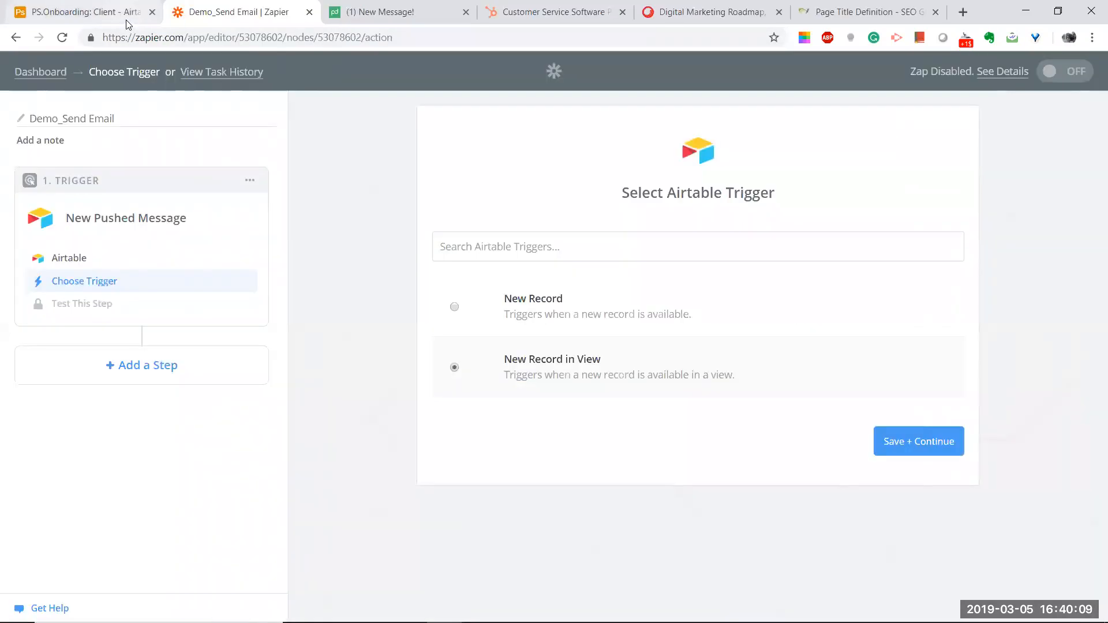
left_click(125, 21)
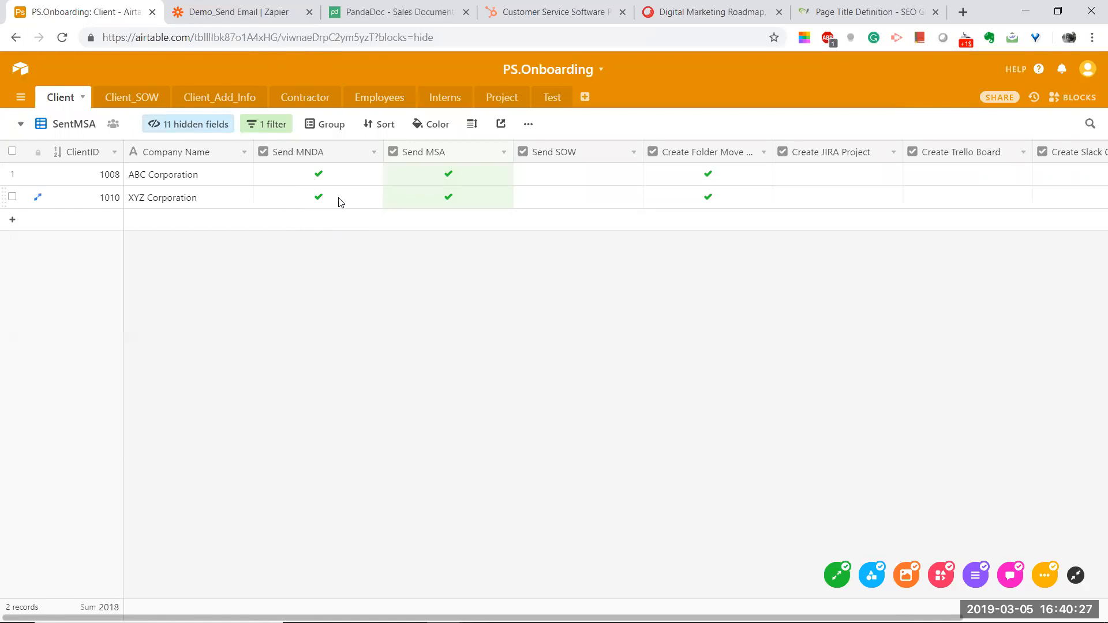
Step: Look at the Onboarding_Checklist view, then open SentMNDA and inspect its checkbox filter
left_click(73, 123)
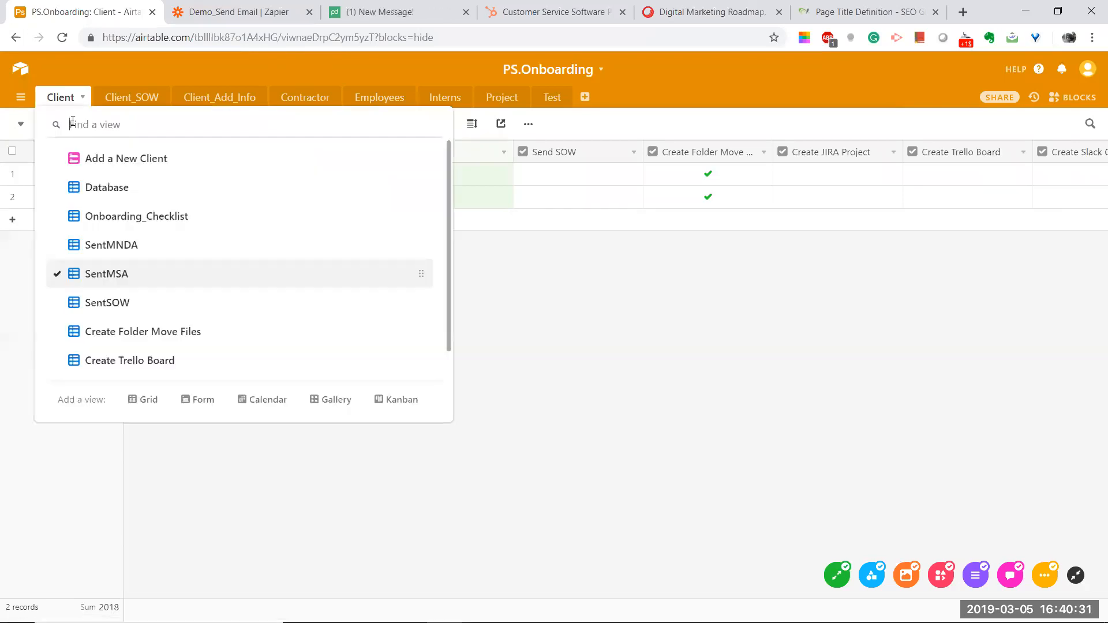
left_click(93, 216)
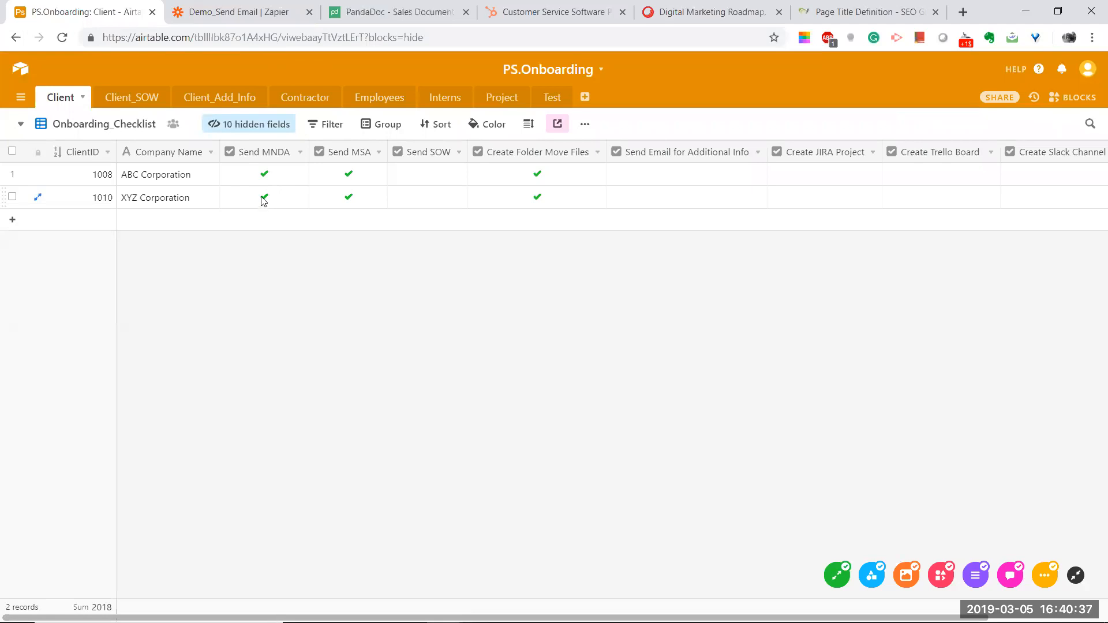
left_click(85, 126)
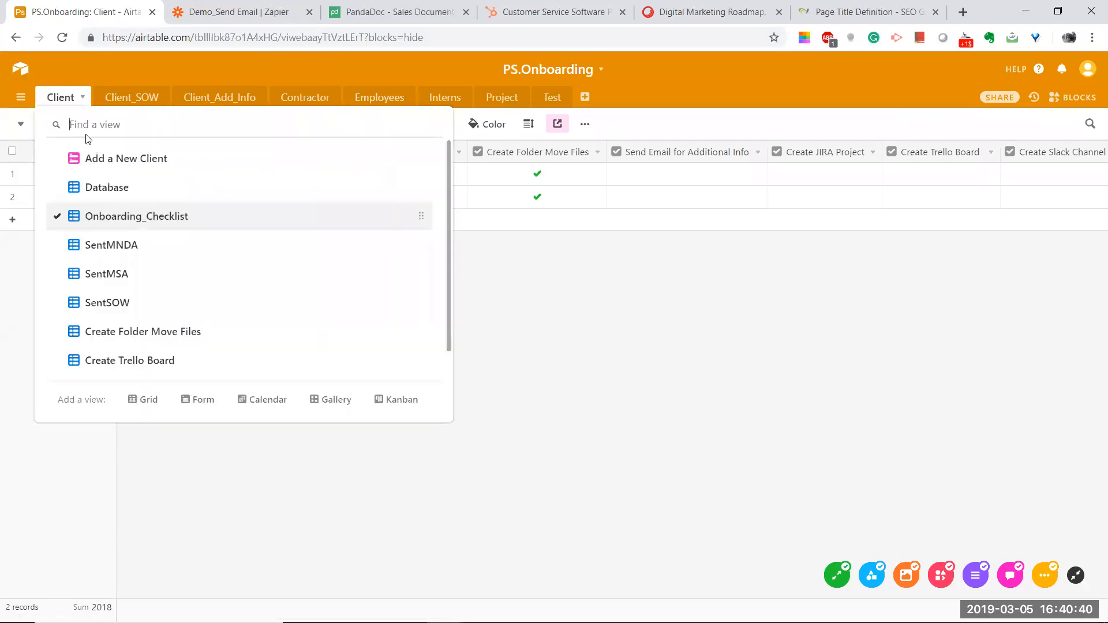
left_click(109, 244)
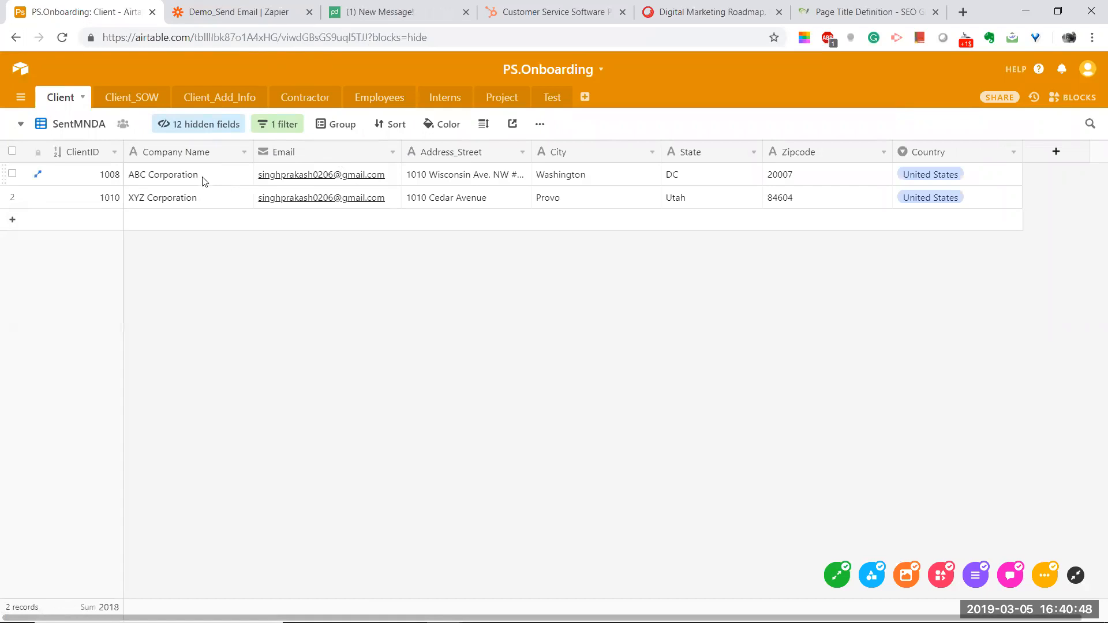
left_click(284, 133)
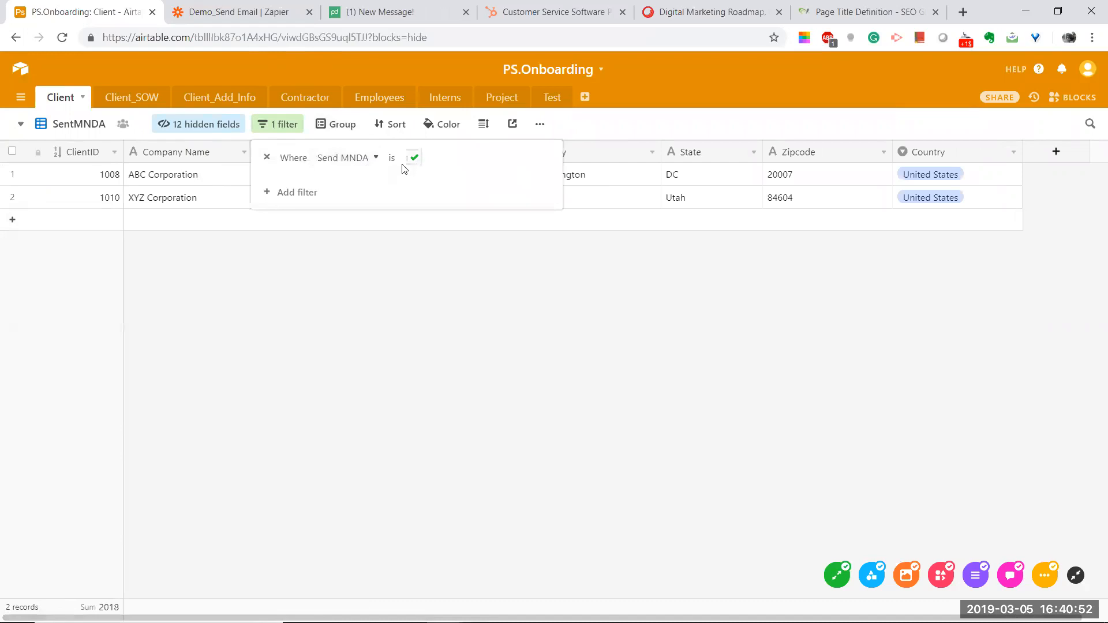
left_click(267, 248)
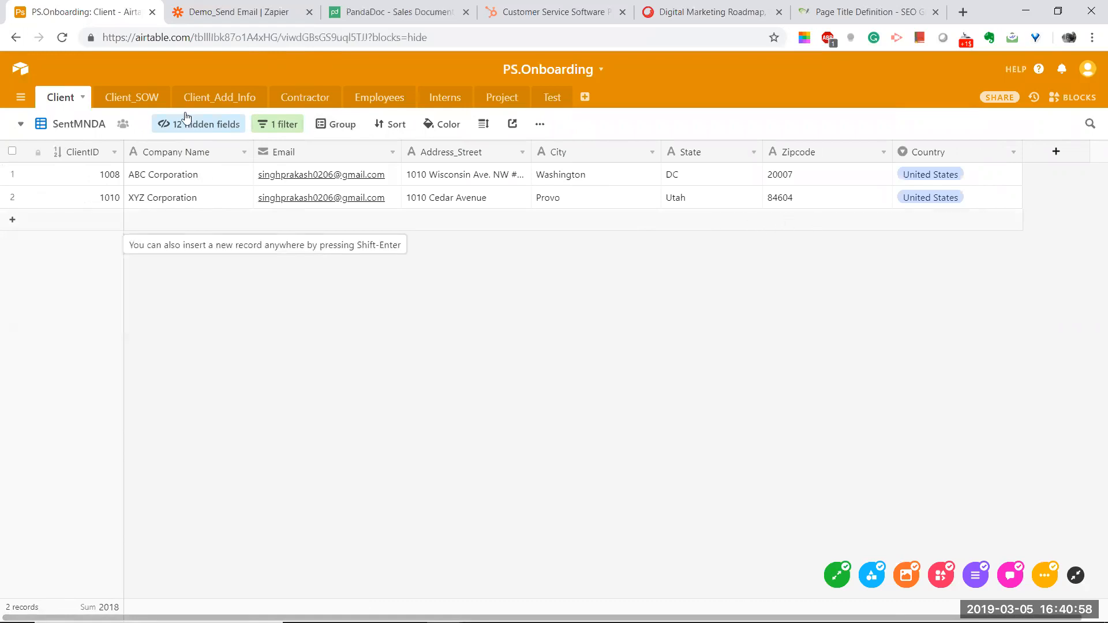
Step: Switch to the SentMSA view, inspect its Send MSA filter, then return to the Zapier zap
left_click(50, 125)
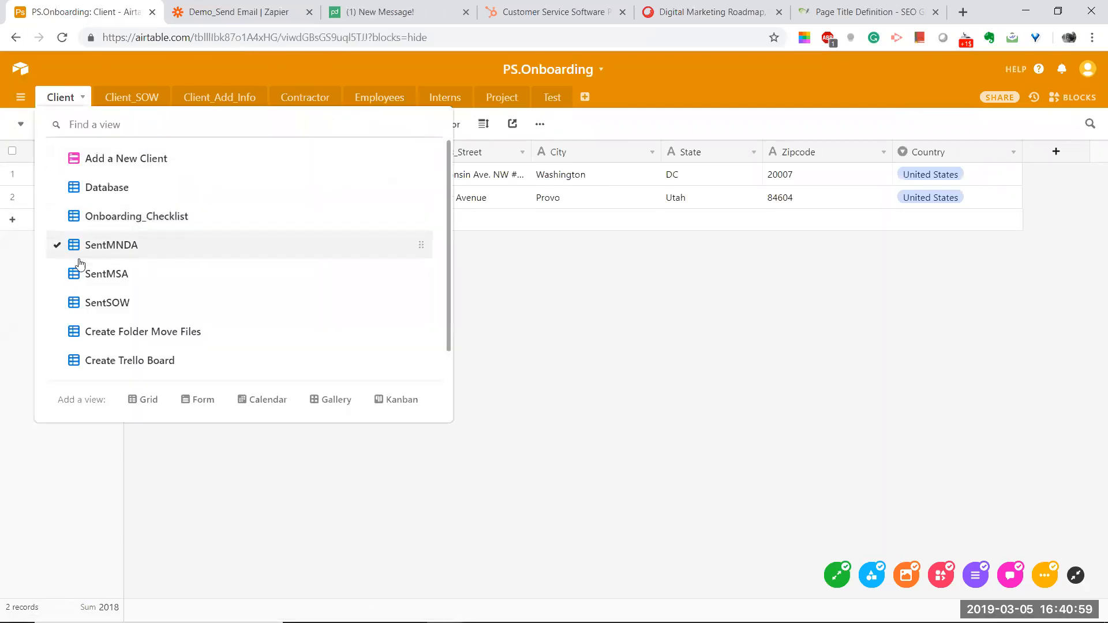
left_click(106, 276)
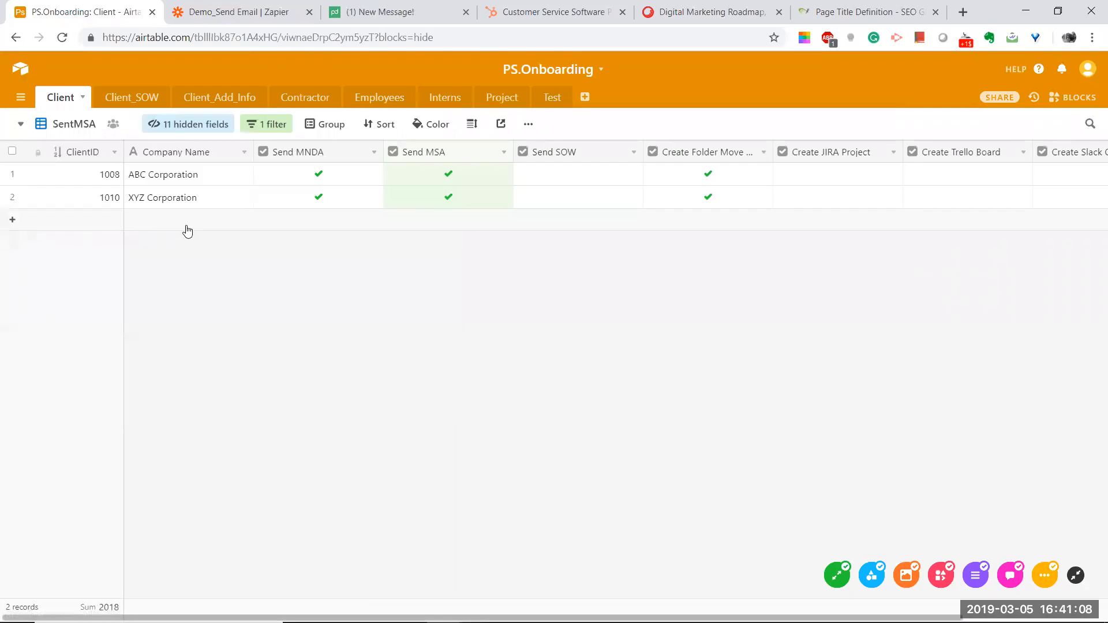
left_click(261, 126)
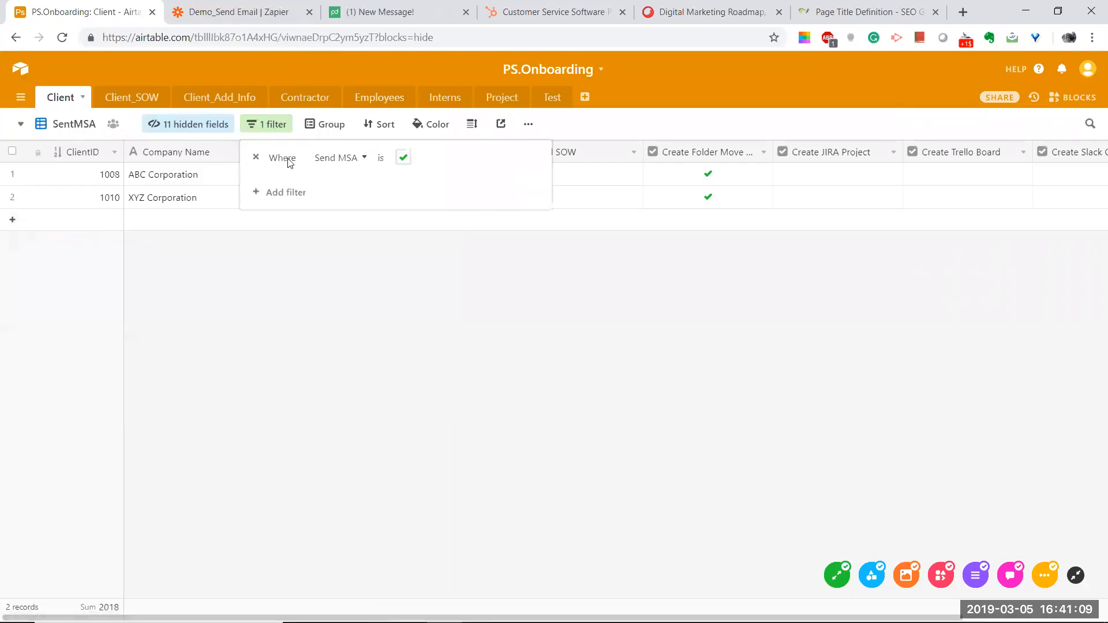
left_click(294, 289)
key("alt+Tab")
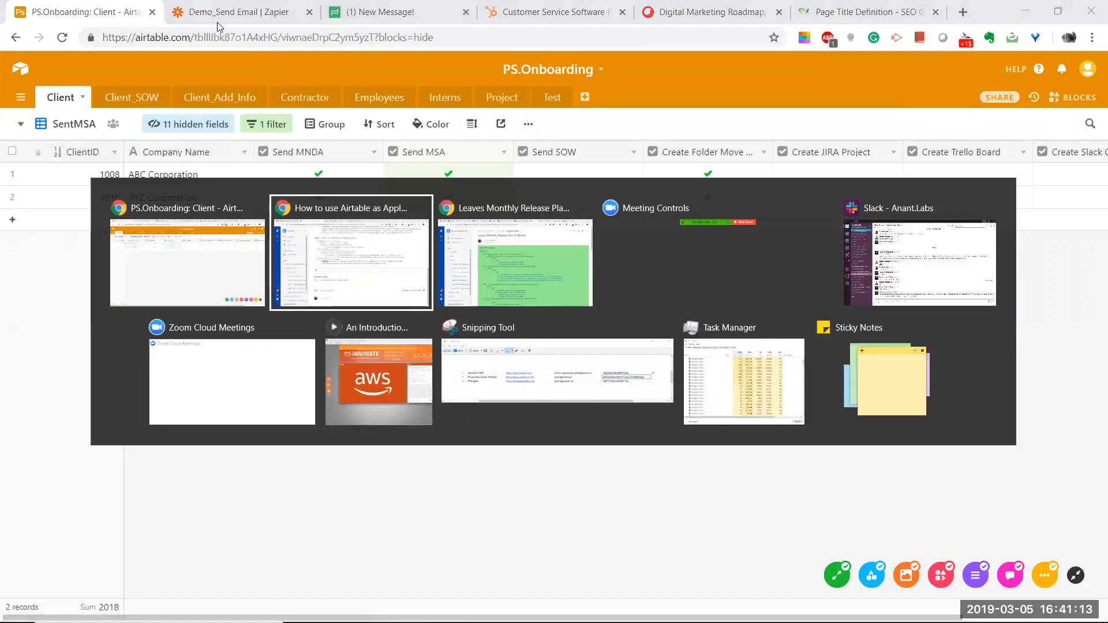
key("alt+Tab")
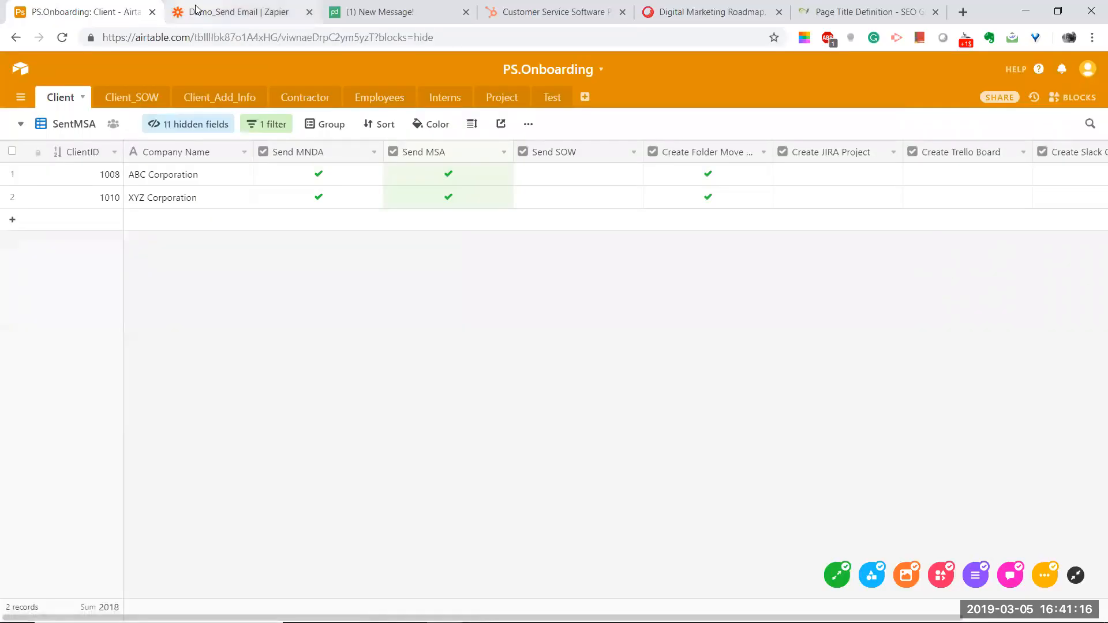
left_click(190, 9)
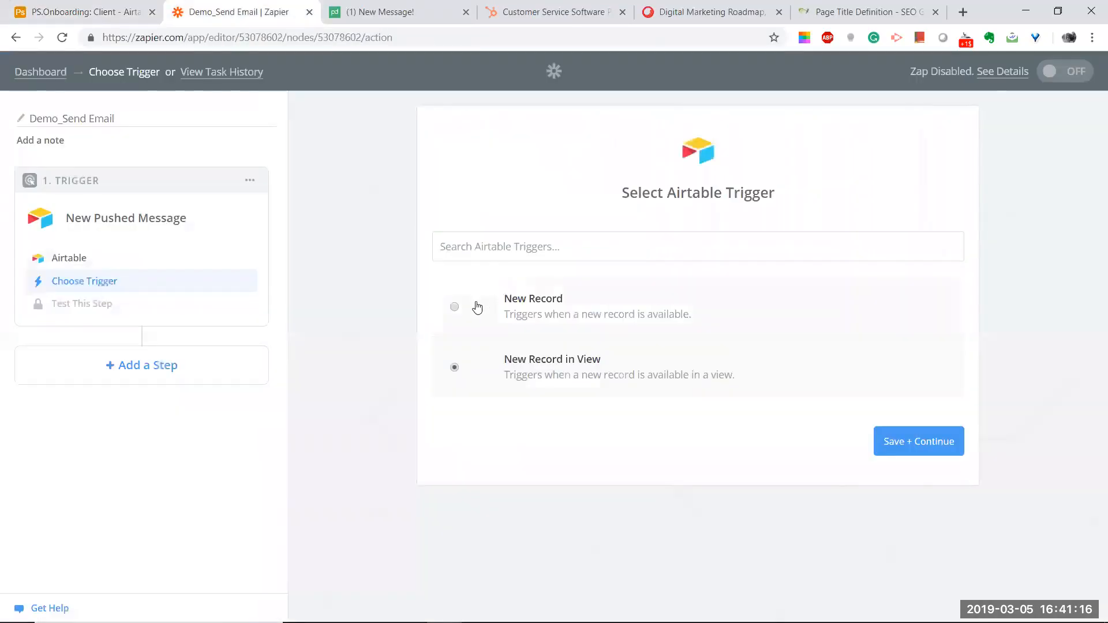
Step: Save New Record in View as the trigger and pick the Airtable #2 account, checking the Confluence guide
left_click(910, 448)
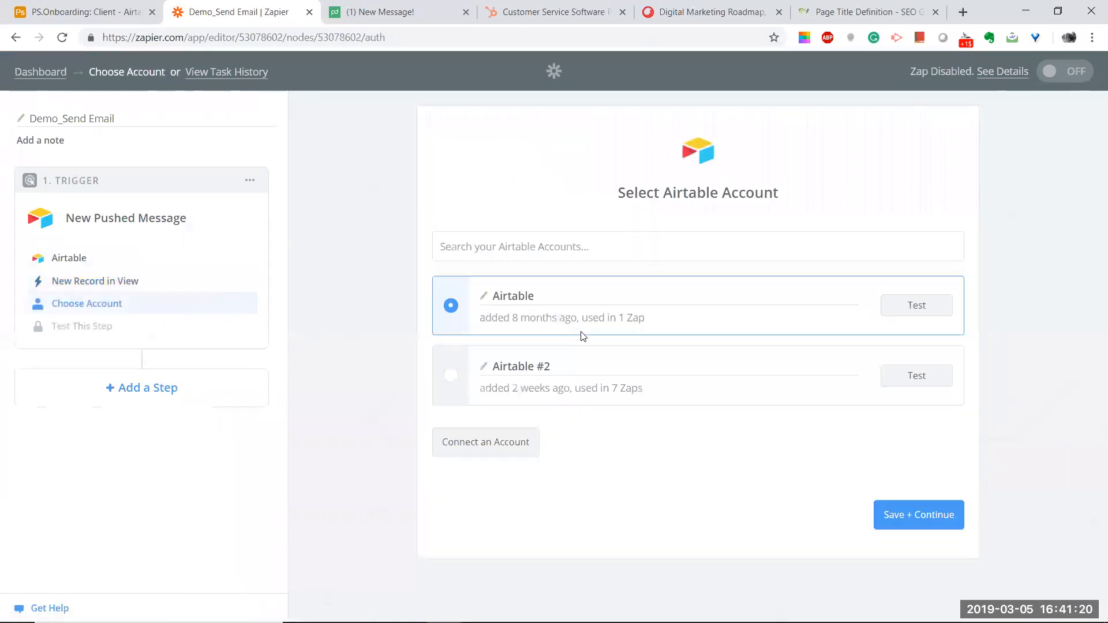
left_click(462, 388)
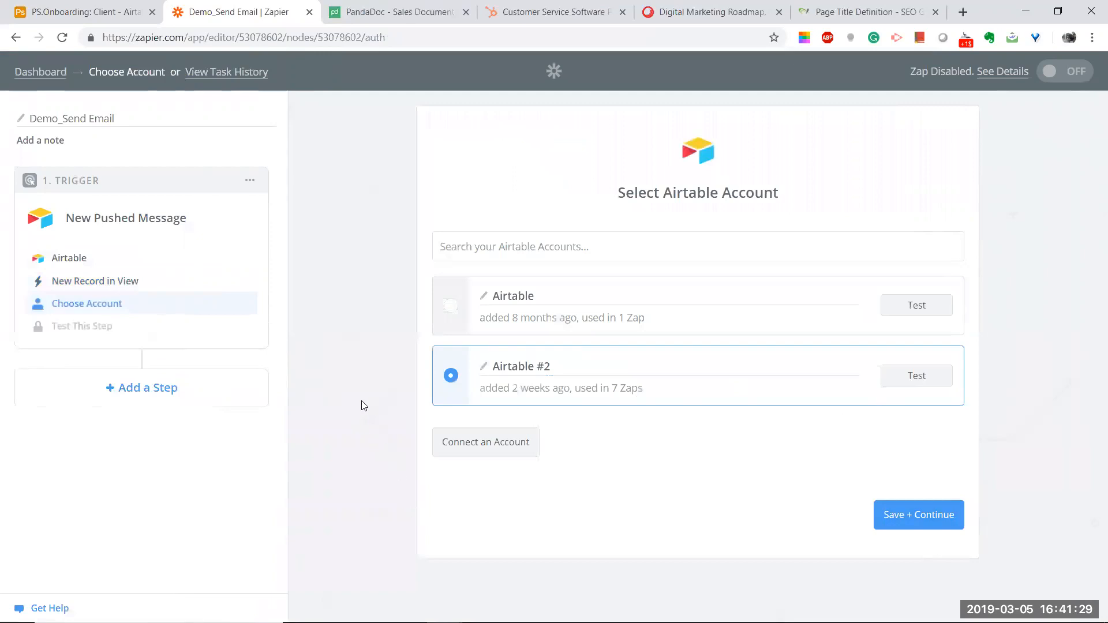
key("alt+Tab")
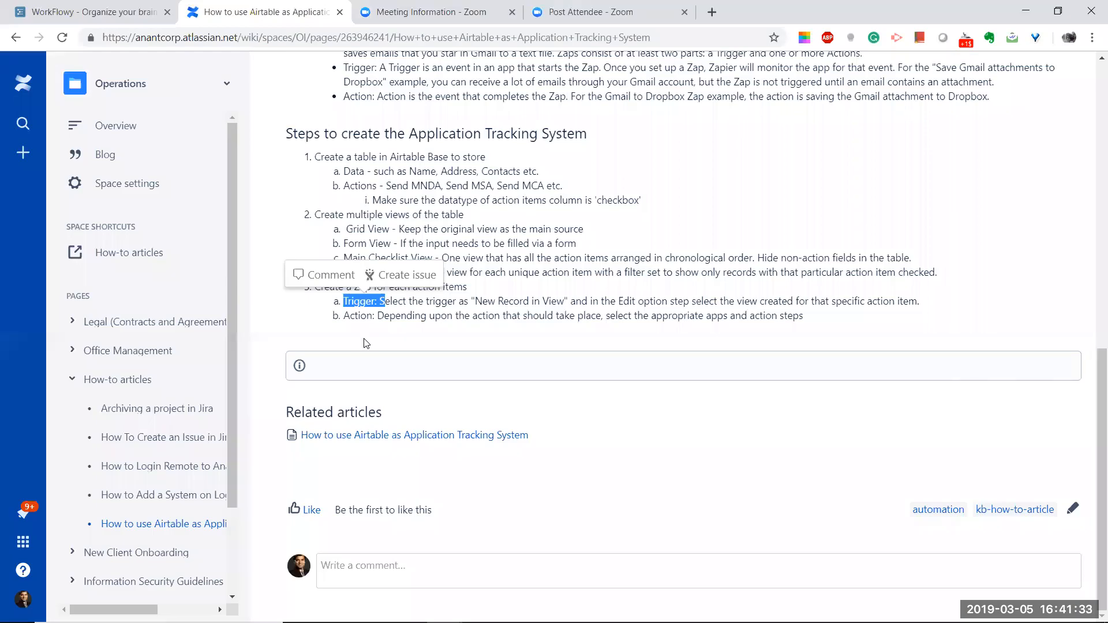
left_click(366, 342)
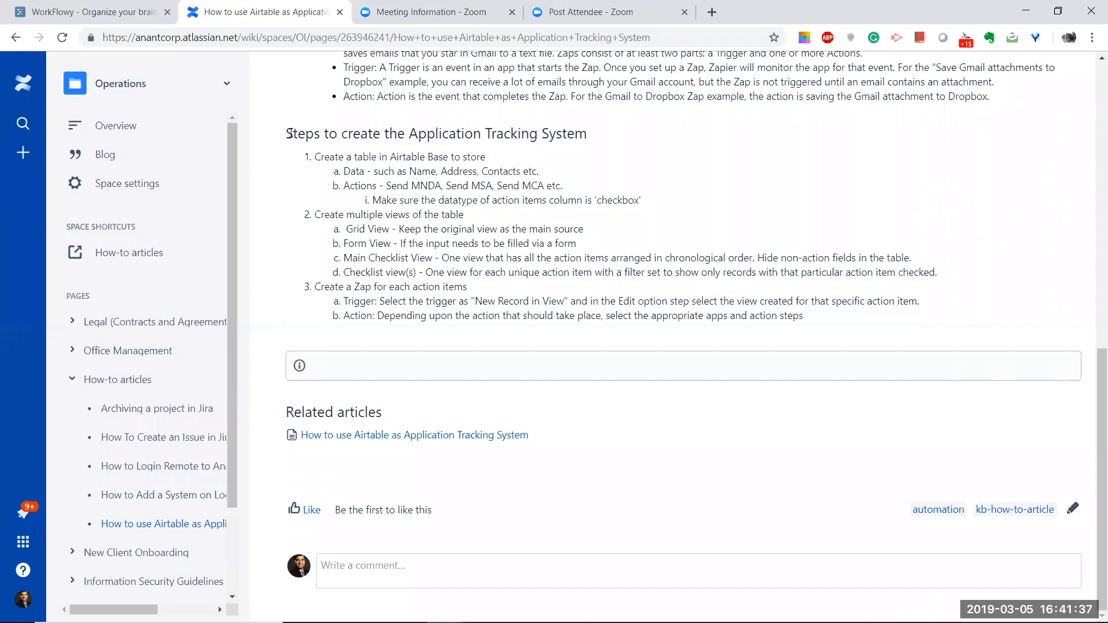
key("alt+Tab")
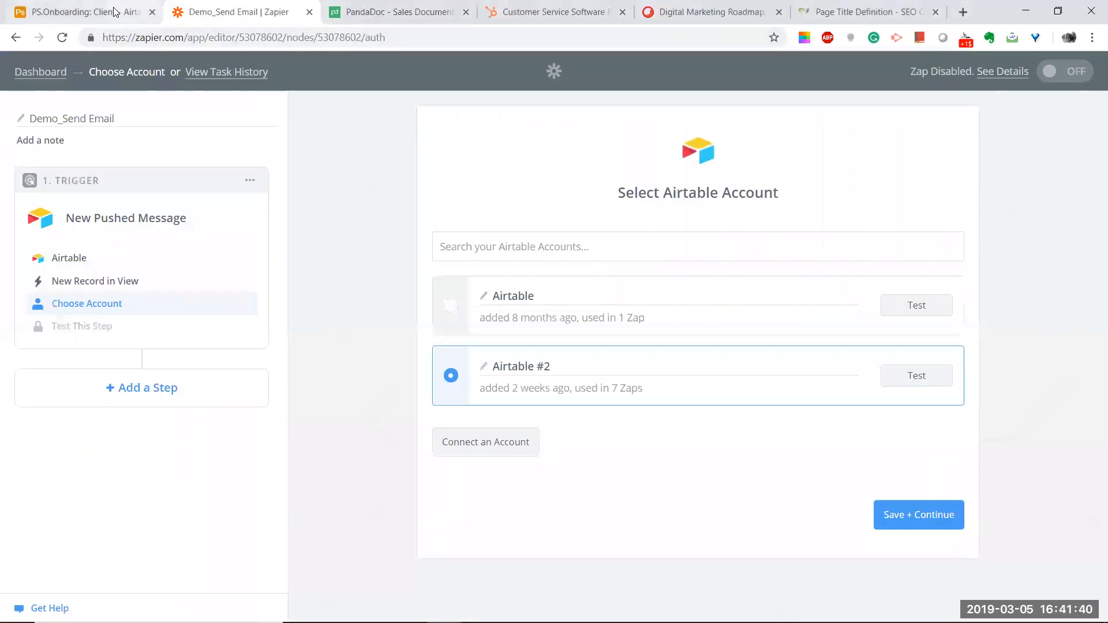
left_click(114, 12)
Step: Open the PS.Onboarding base's Test table and switch to its New User Checklist view
left_click(542, 97)
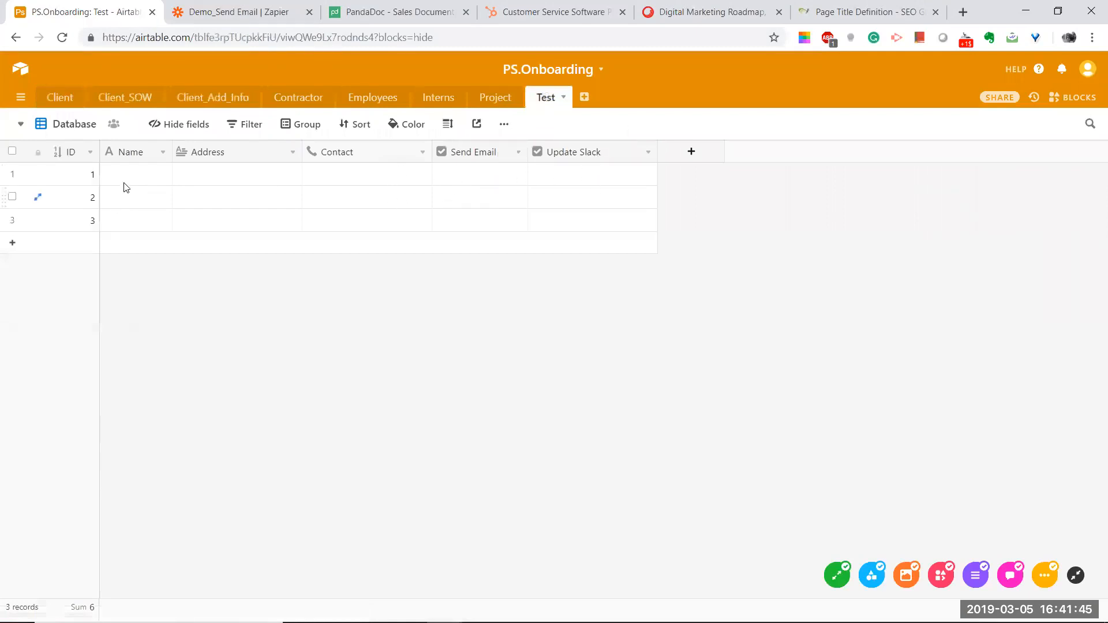
left_click(58, 128)
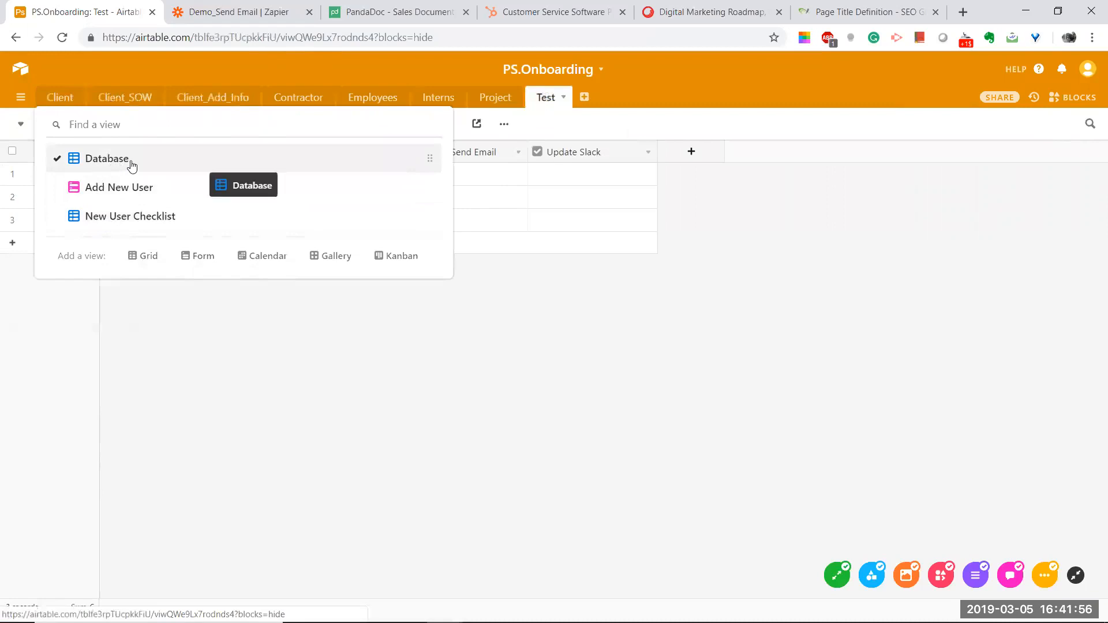
left_click(100, 218)
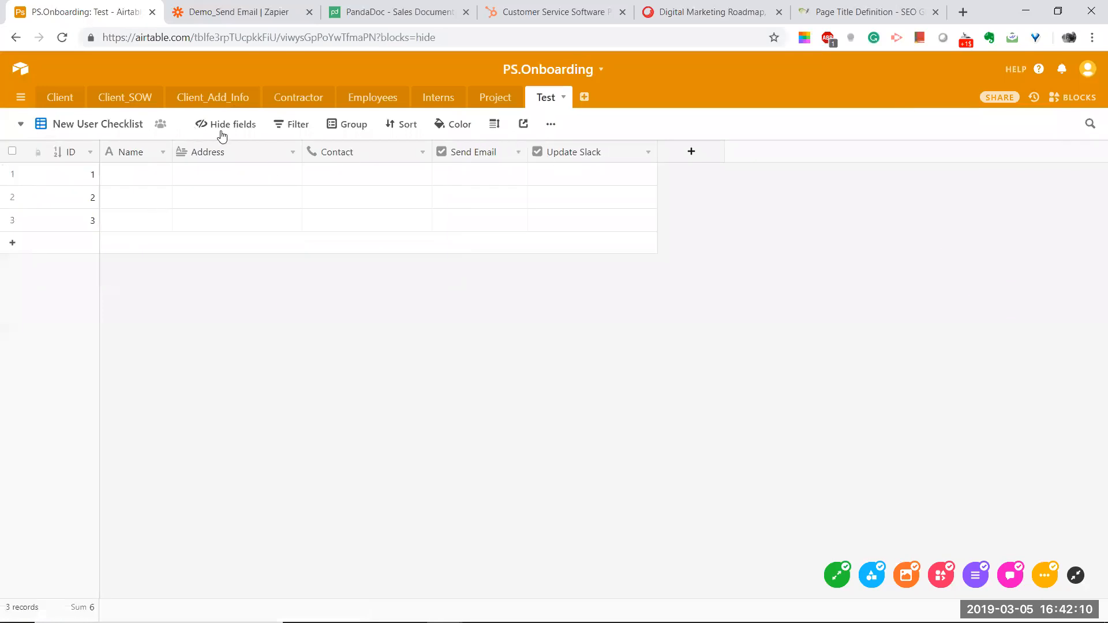
Step: Hide Name, Address and Contact in New User Checklist, leaving only the Send Email and Update Slack checkboxes
left_click(284, 128)
left_click(238, 124)
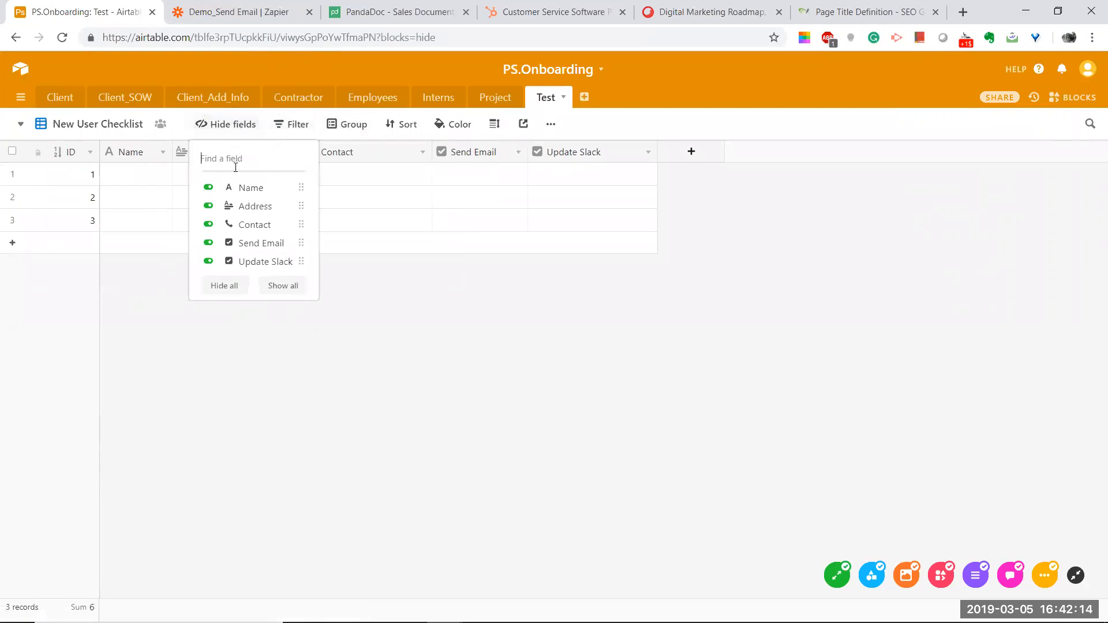
left_click(209, 186)
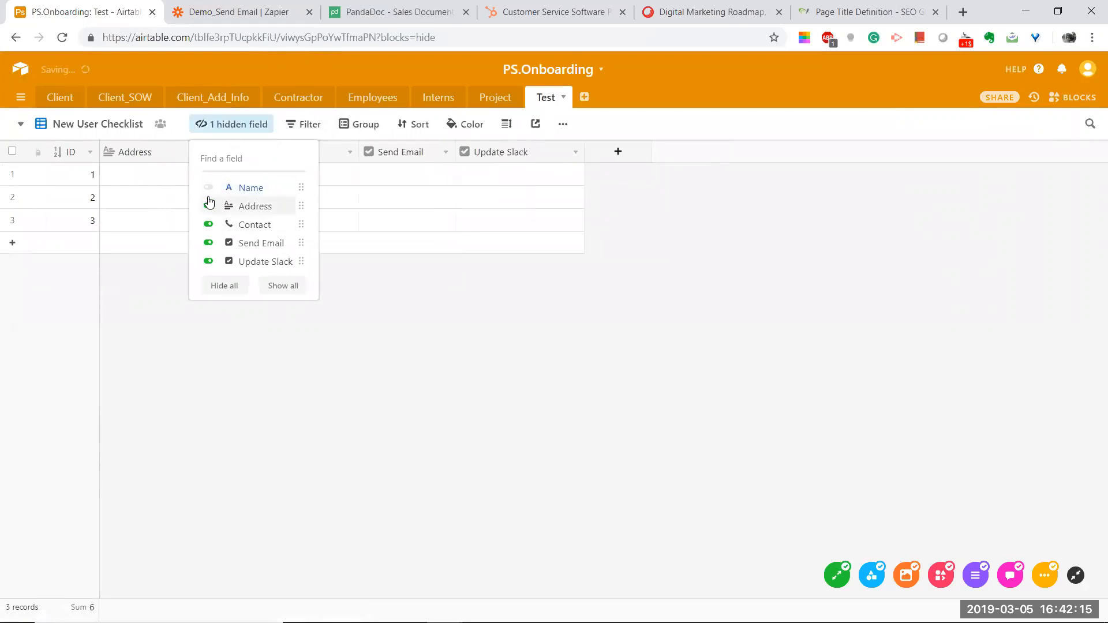
left_click(208, 206)
left_click(208, 225)
left_click(208, 242)
left_click(213, 247)
left_click(425, 252)
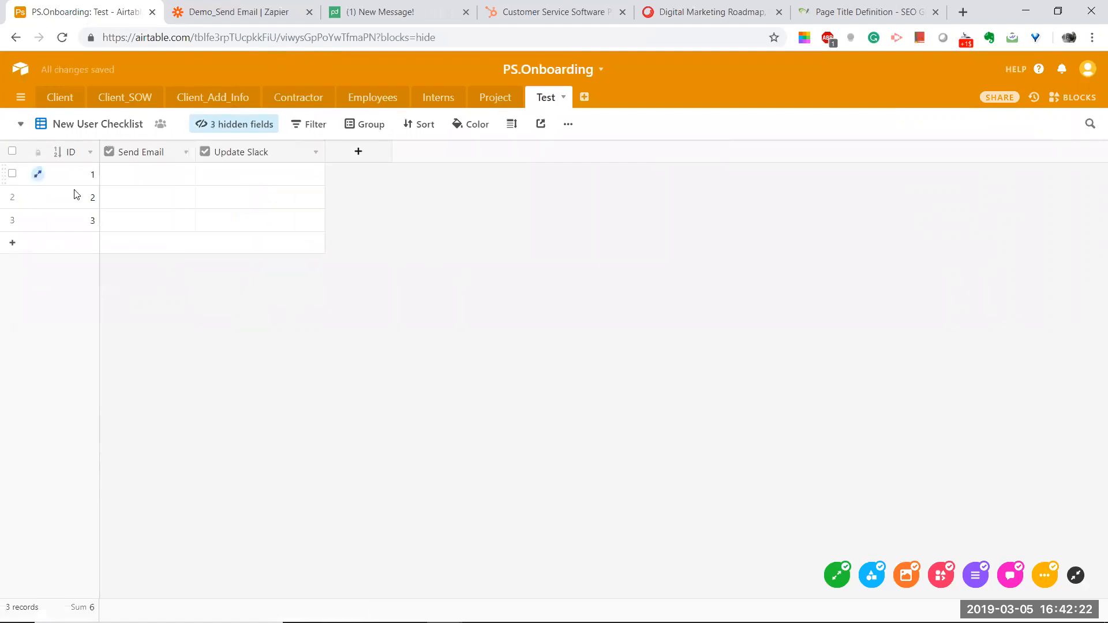
left_click(206, 131)
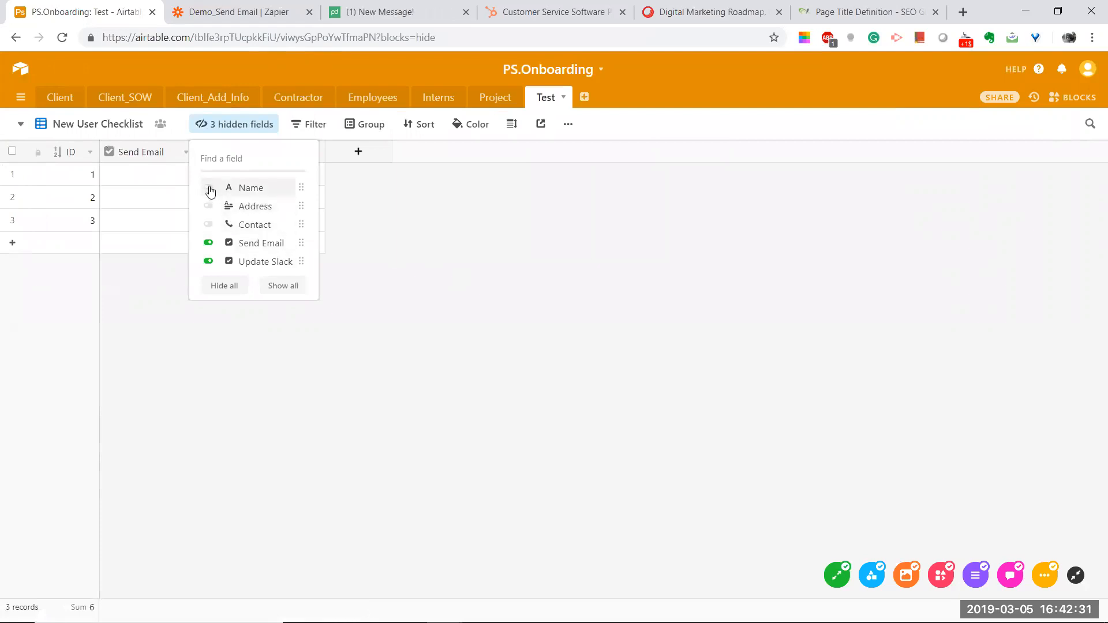
left_click(487, 230)
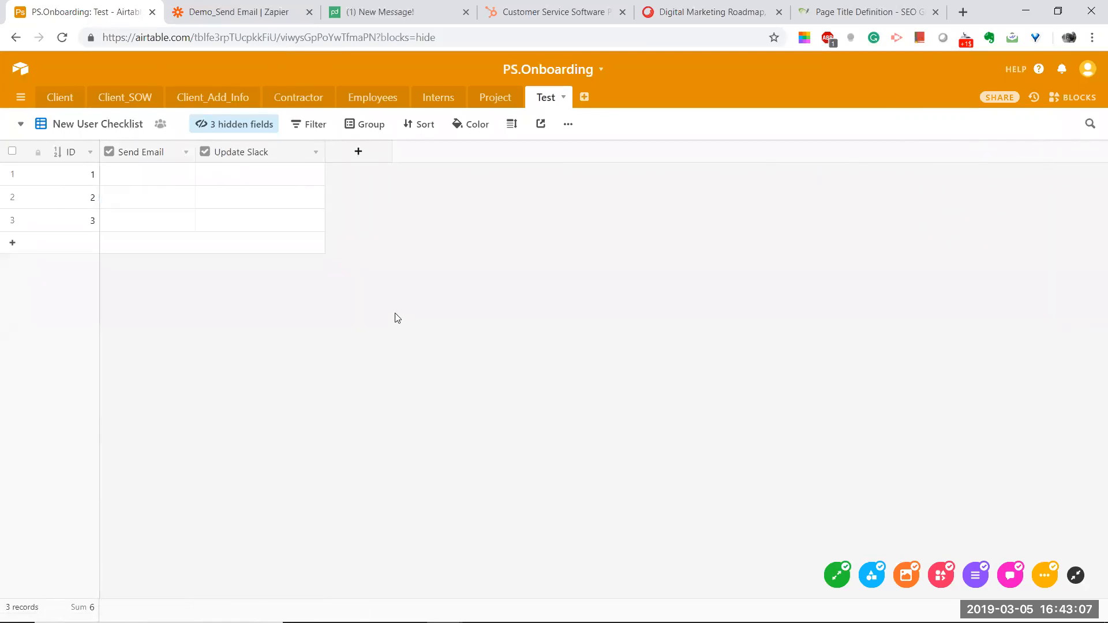
left_click(96, 124)
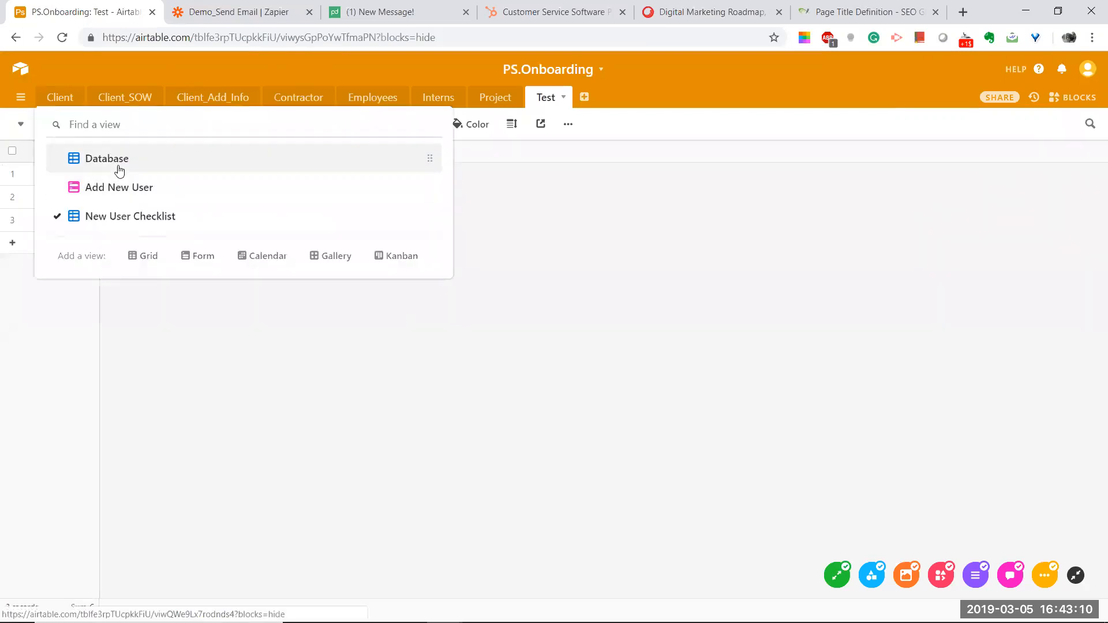
Step: Create a new grid view in the Test table named 'Send Email'
left_click(596, 234)
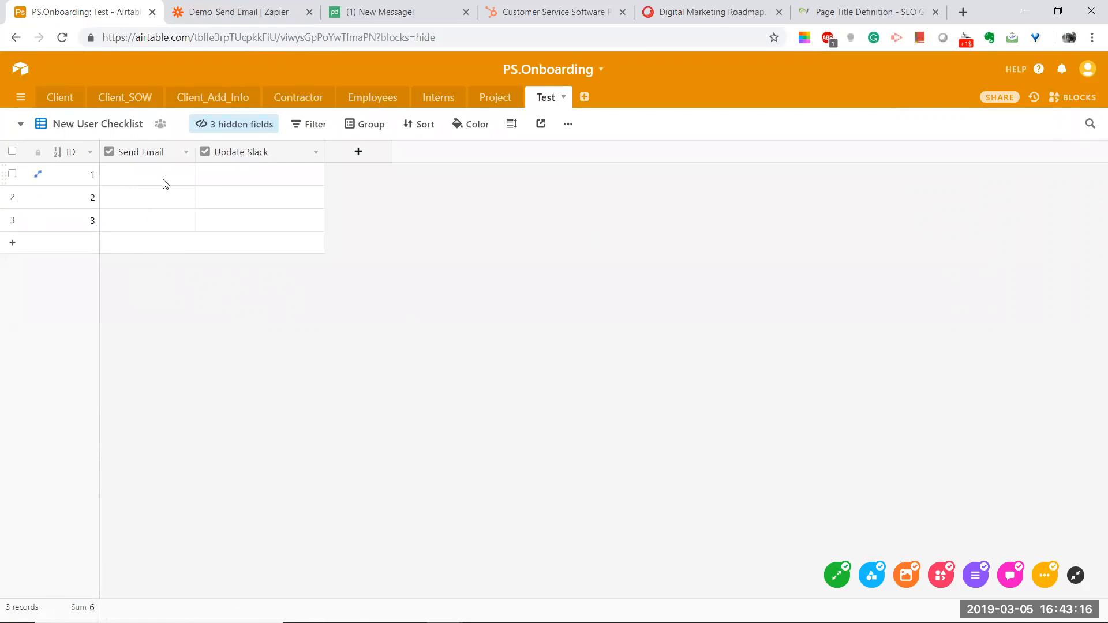
left_click(114, 128)
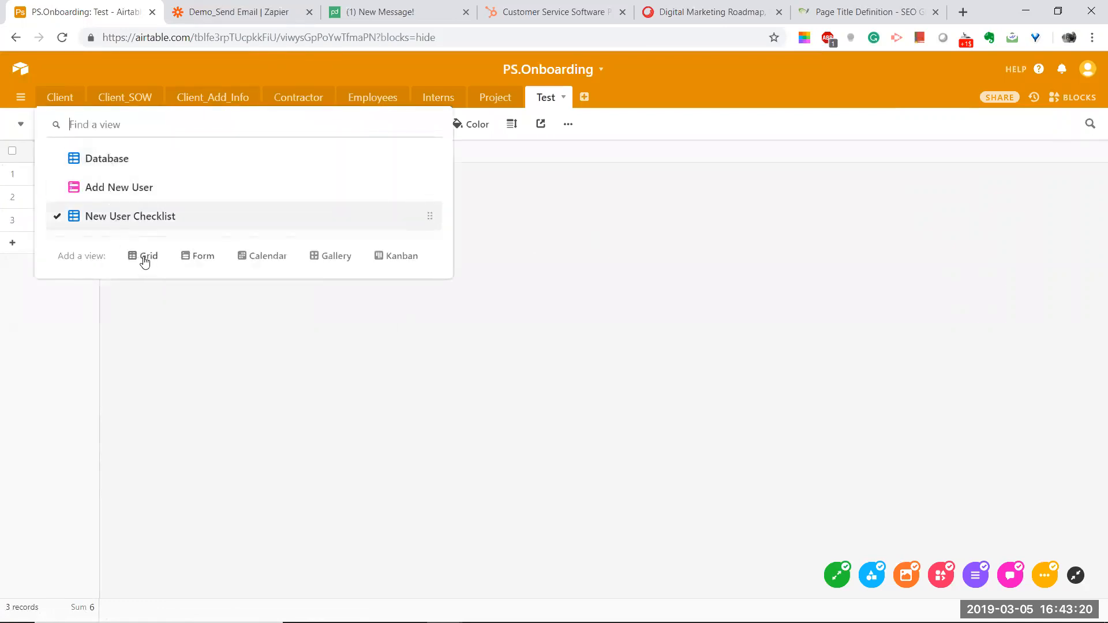
left_click(140, 256)
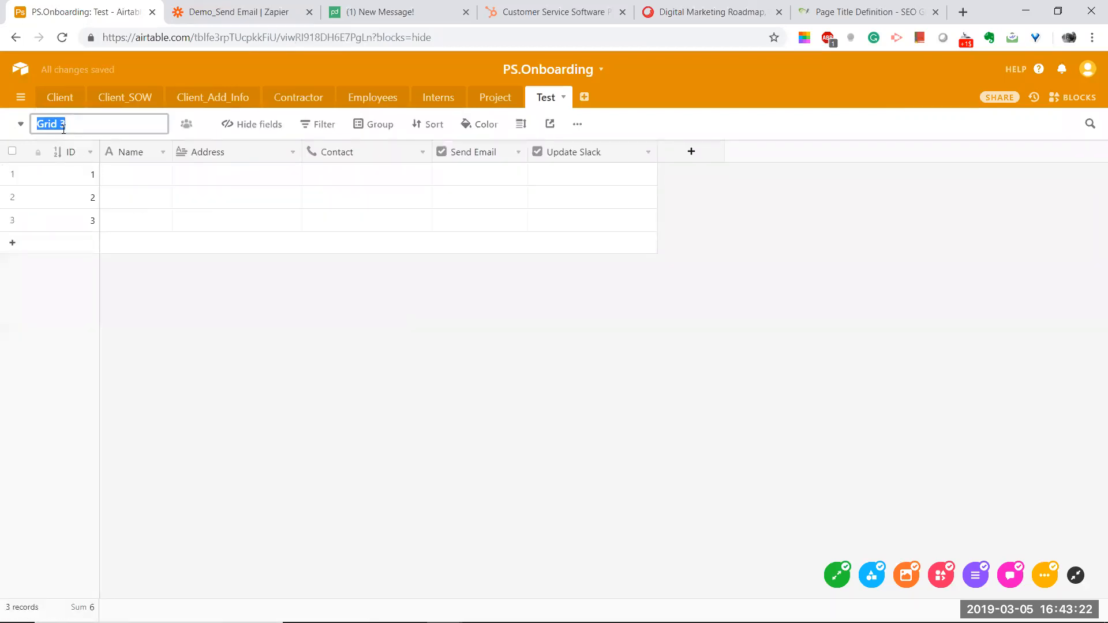
type("Send Email")
key("Return")
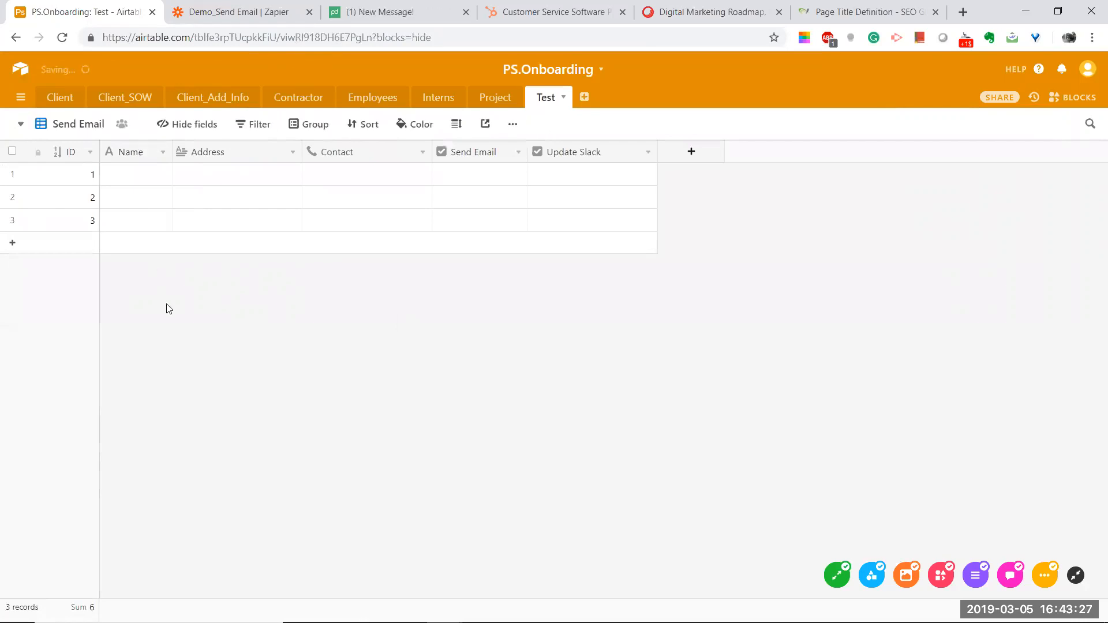
Step: Hide the Name, Address and Contact fields in the Send Email view
left_click(210, 126)
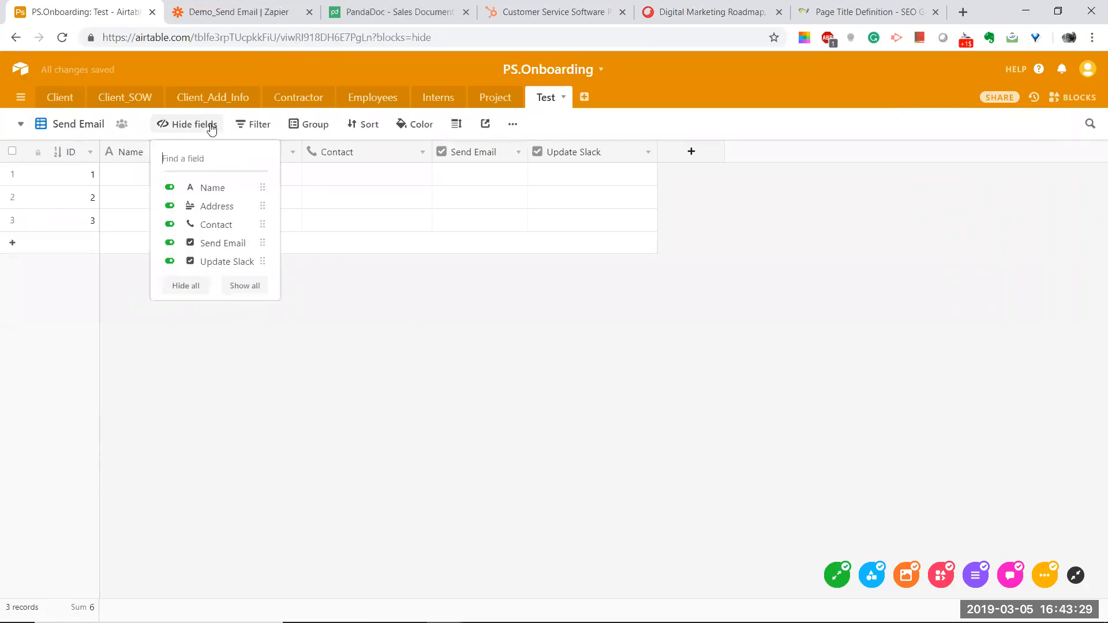
left_click(169, 188)
left_click(169, 206)
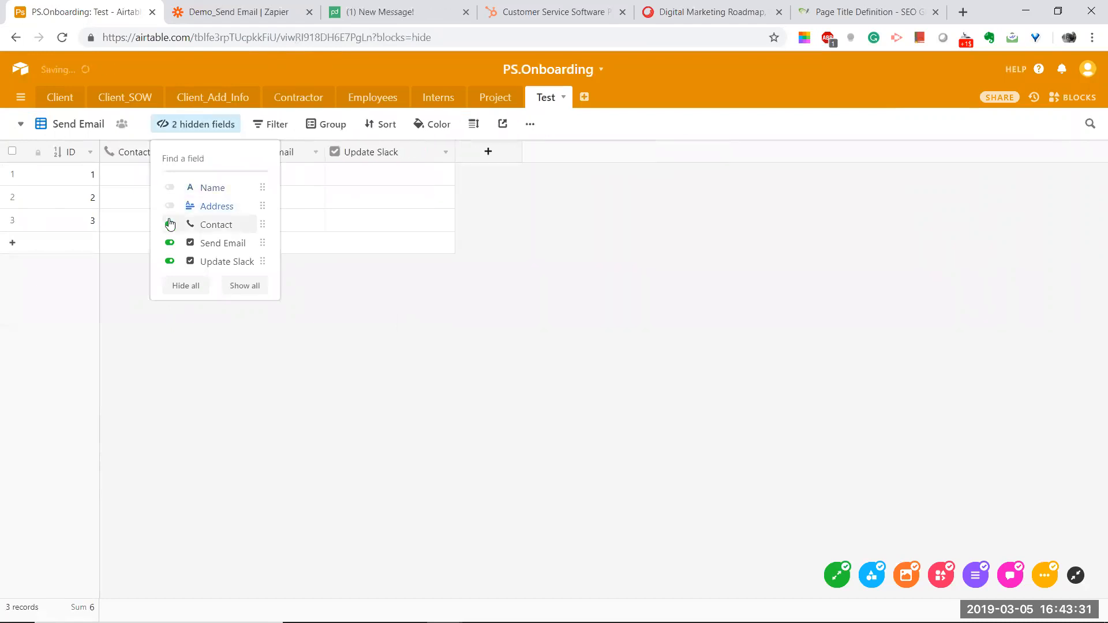
left_click(169, 224)
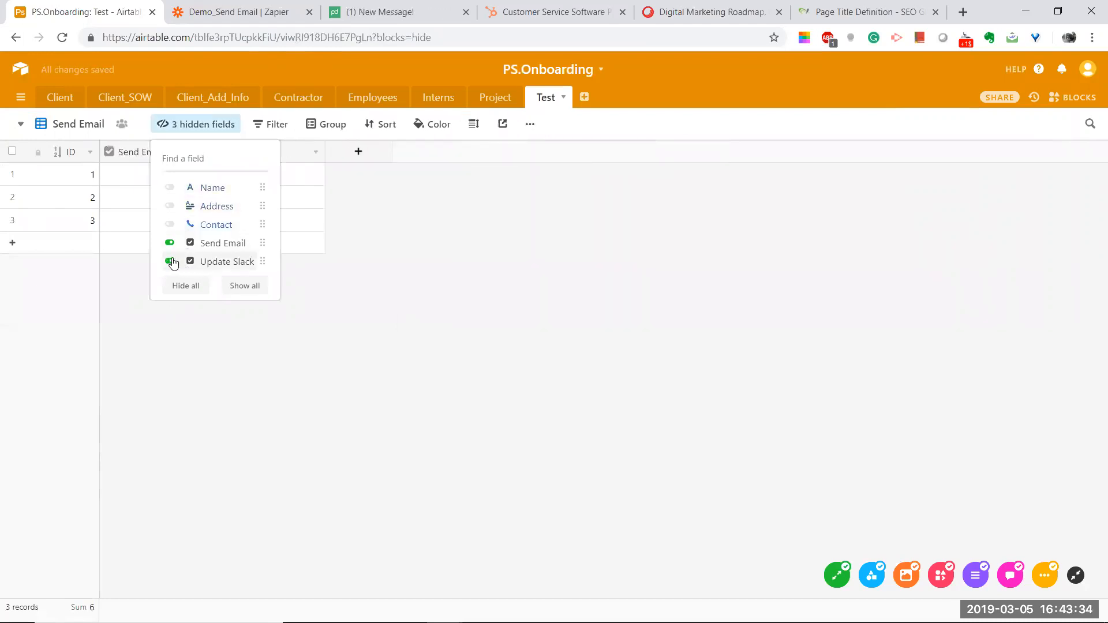
left_click(148, 304)
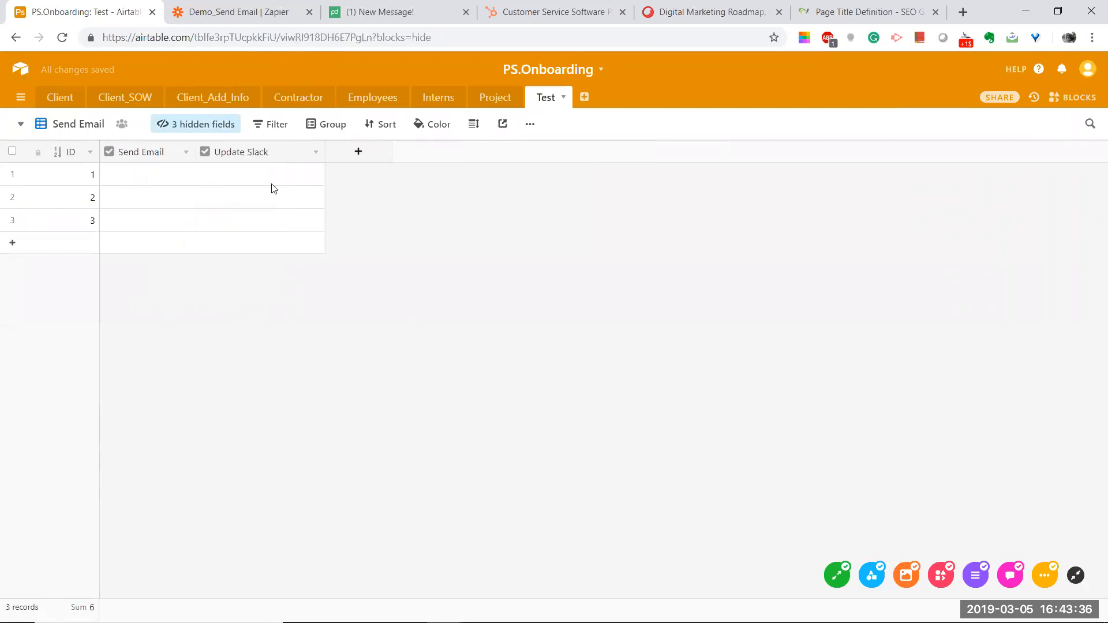
Step: Filter the Send Email view to records where the Send Email checkbox is checked
left_click(277, 125)
left_click(292, 189)
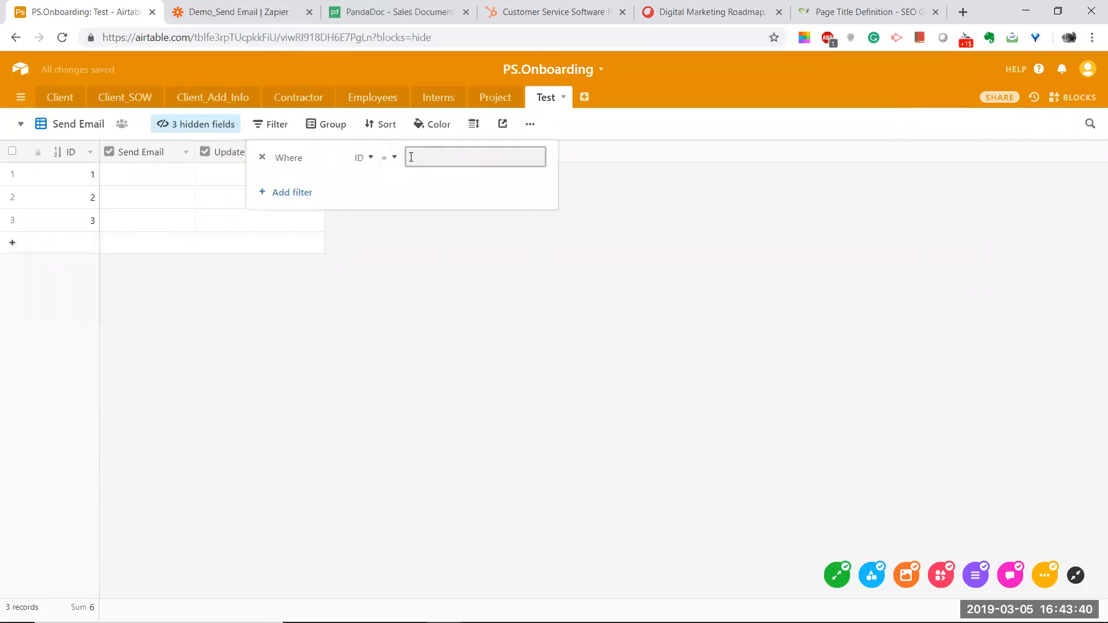
left_click(364, 157)
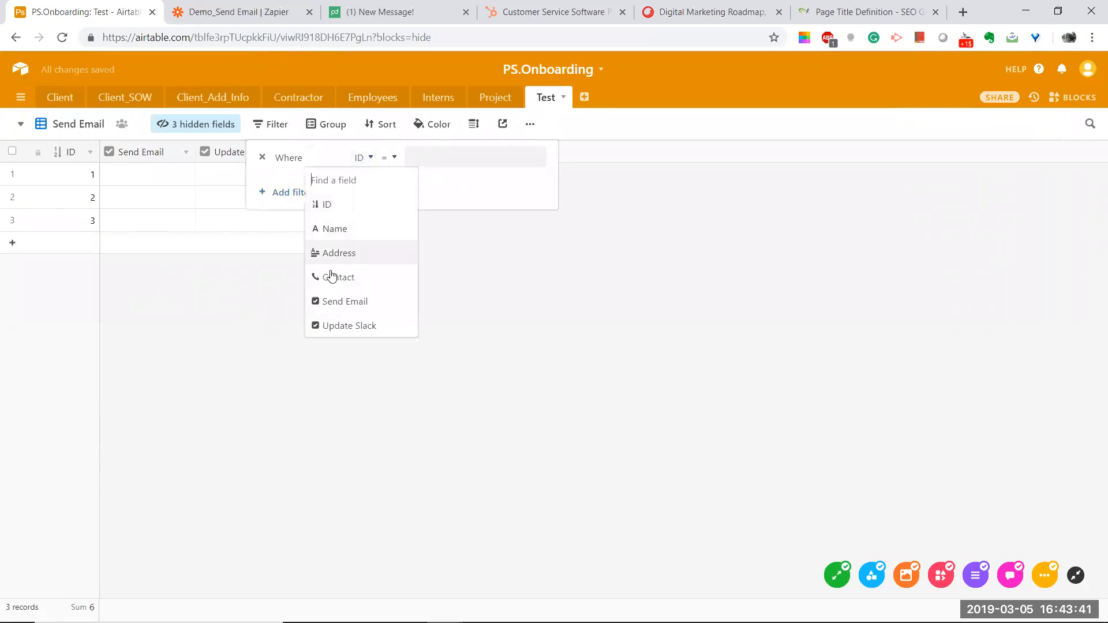
left_click(333, 301)
left_click(409, 159)
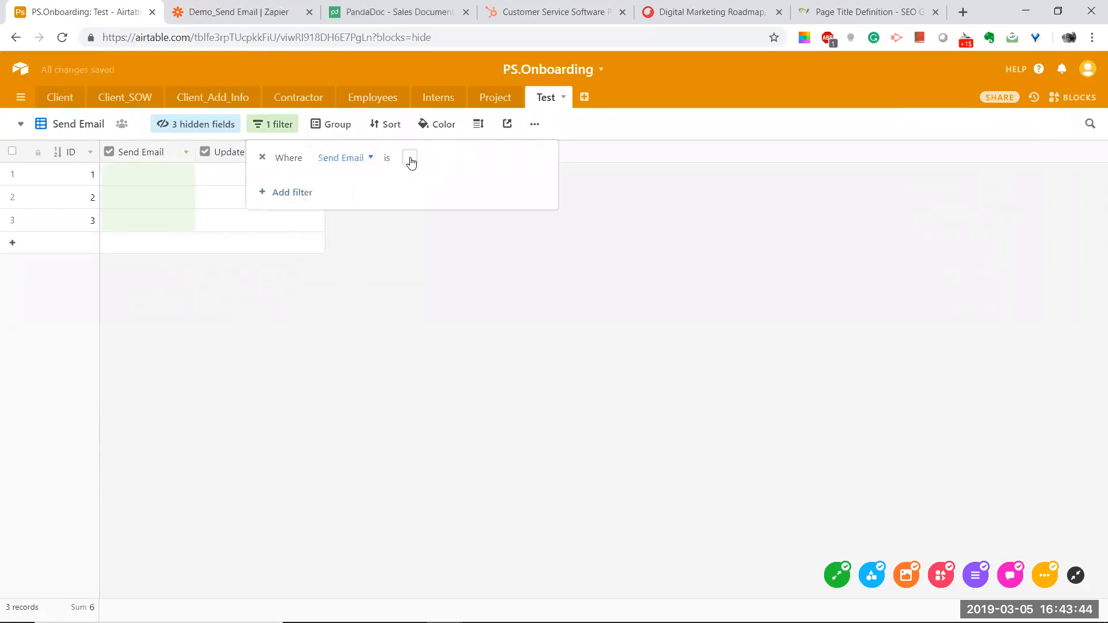
left_click(318, 283)
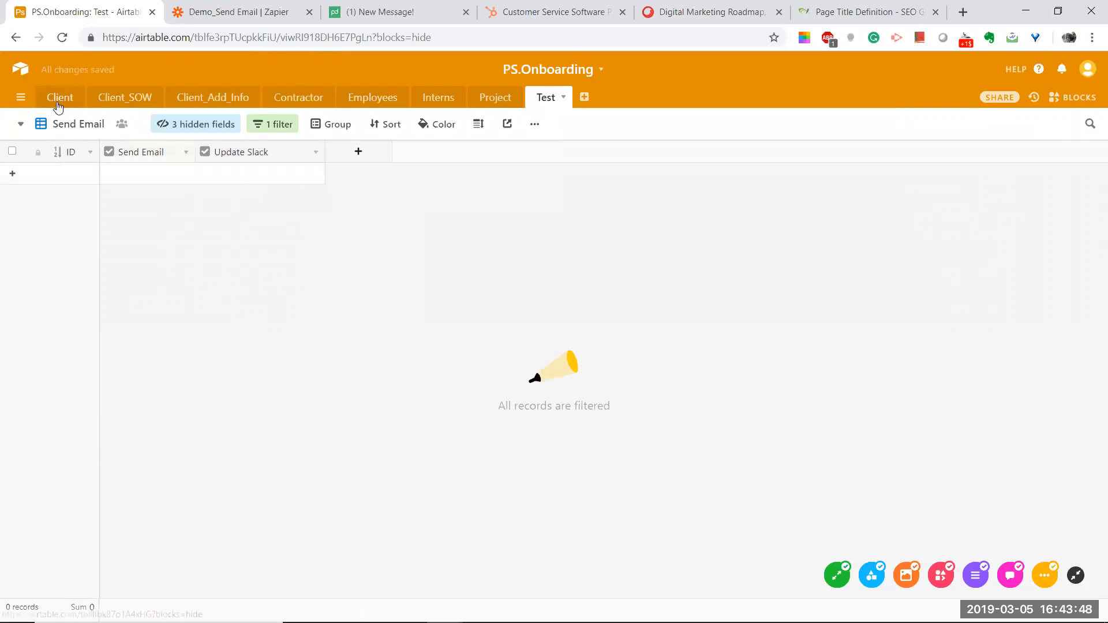
left_click(67, 125)
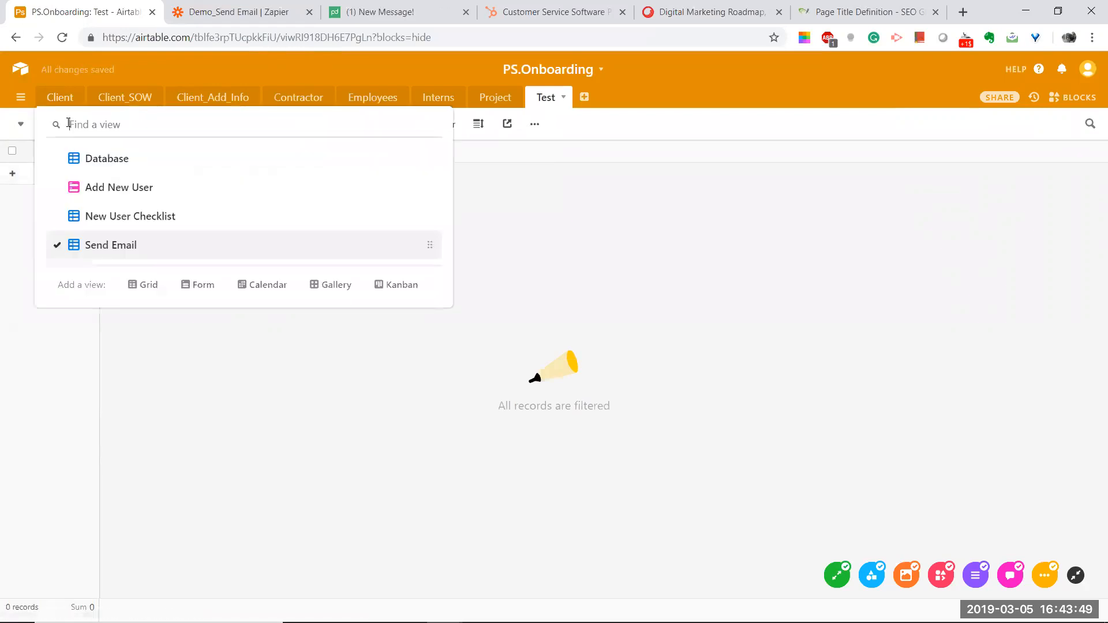
left_click(606, 245)
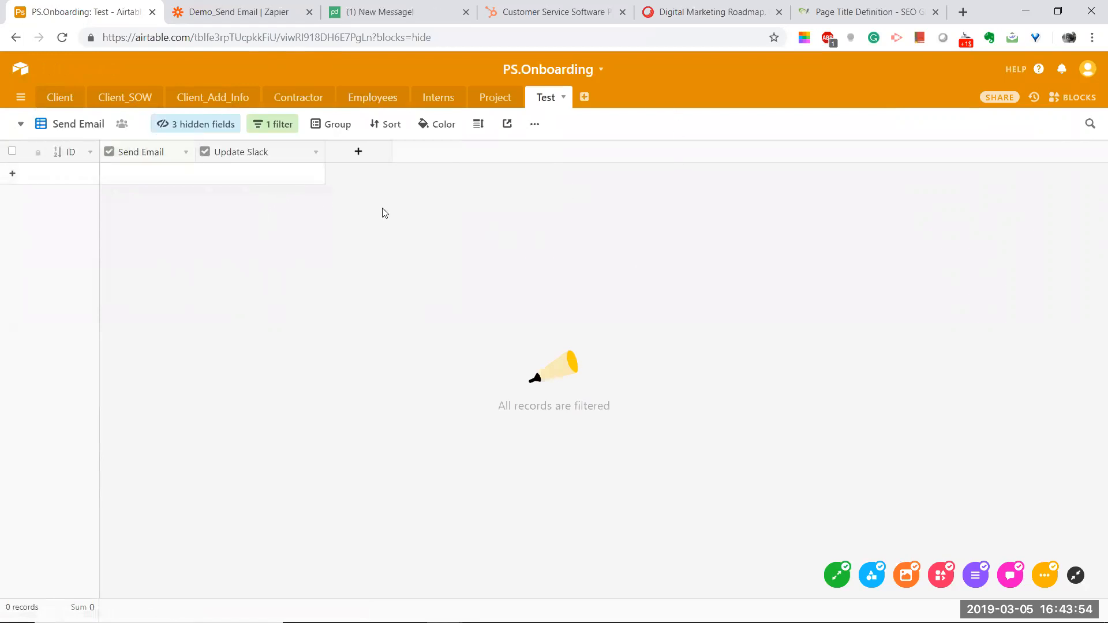
key("alt+Tab")
Step: Review the guide's 'Create multiple views' and 'Create a Zap' steps, then go back to Airtable
left_click_drag(320, 214, 514, 238)
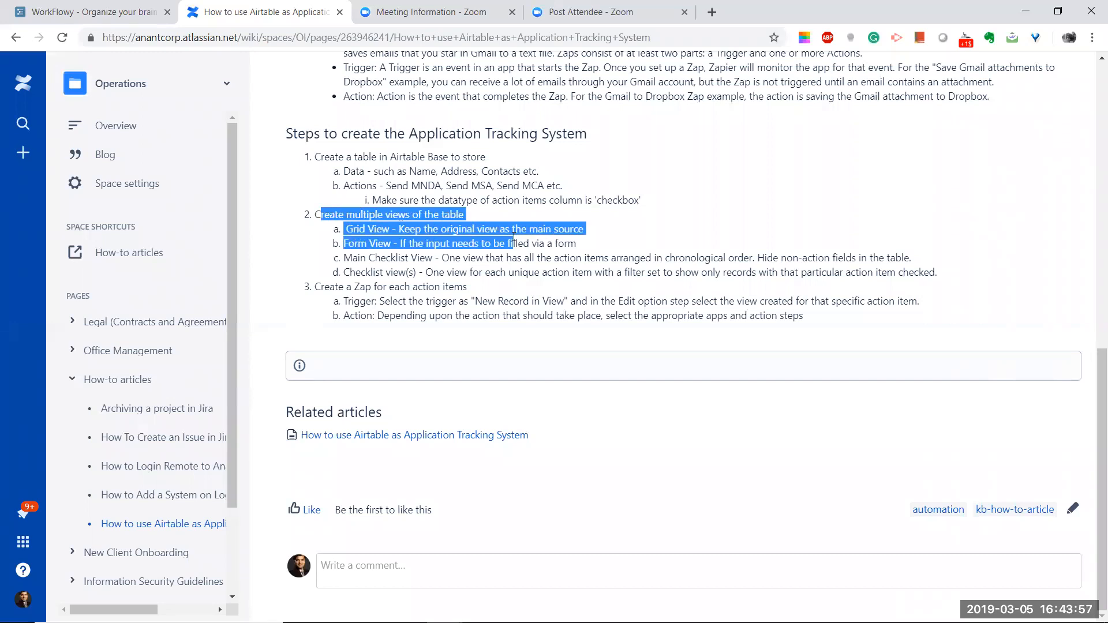
left_click(458, 229)
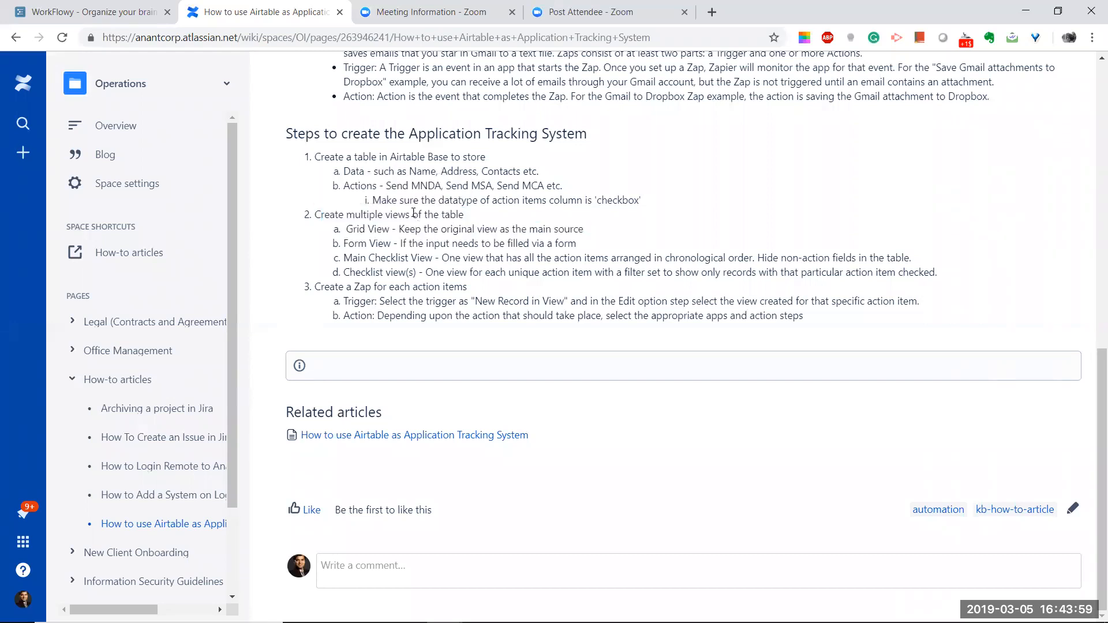
left_click_drag(317, 287, 805, 323)
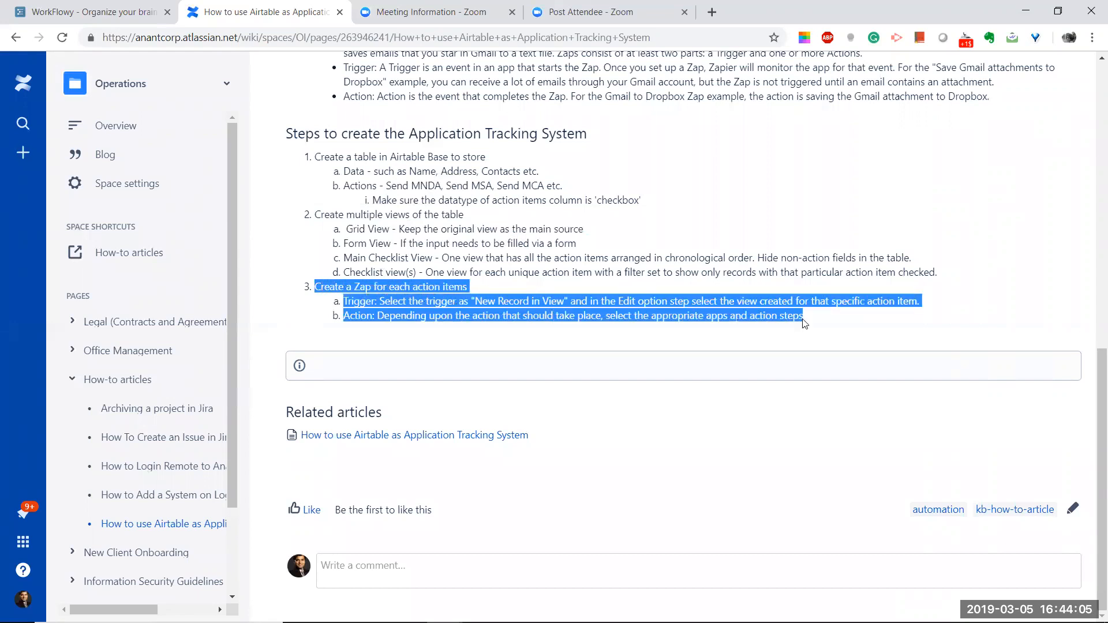
left_click(438, 220)
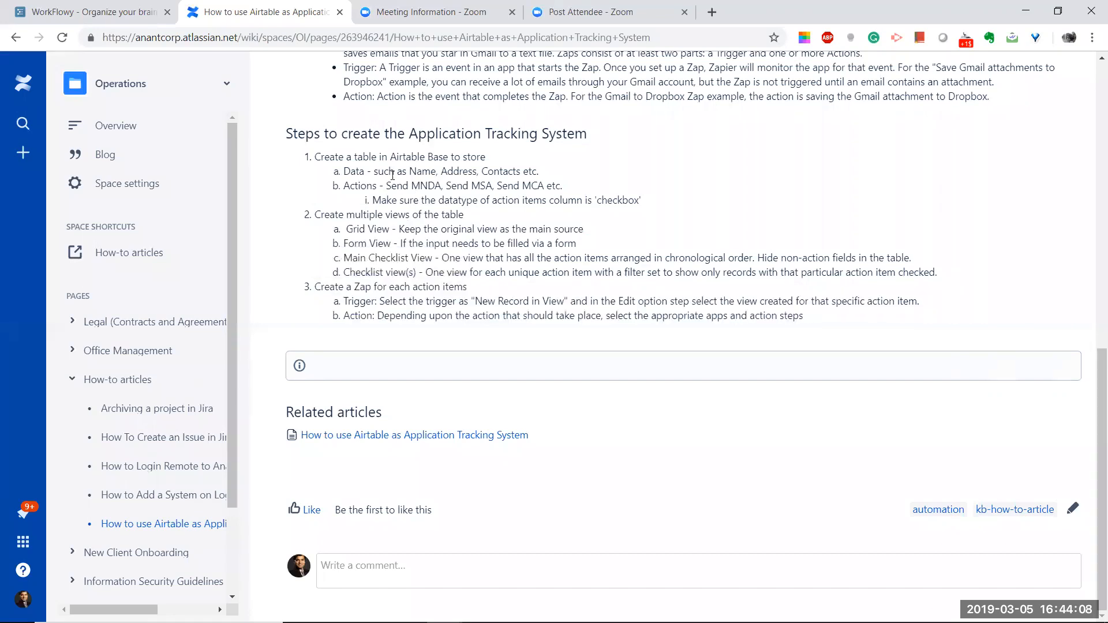
key("alt+Tab")
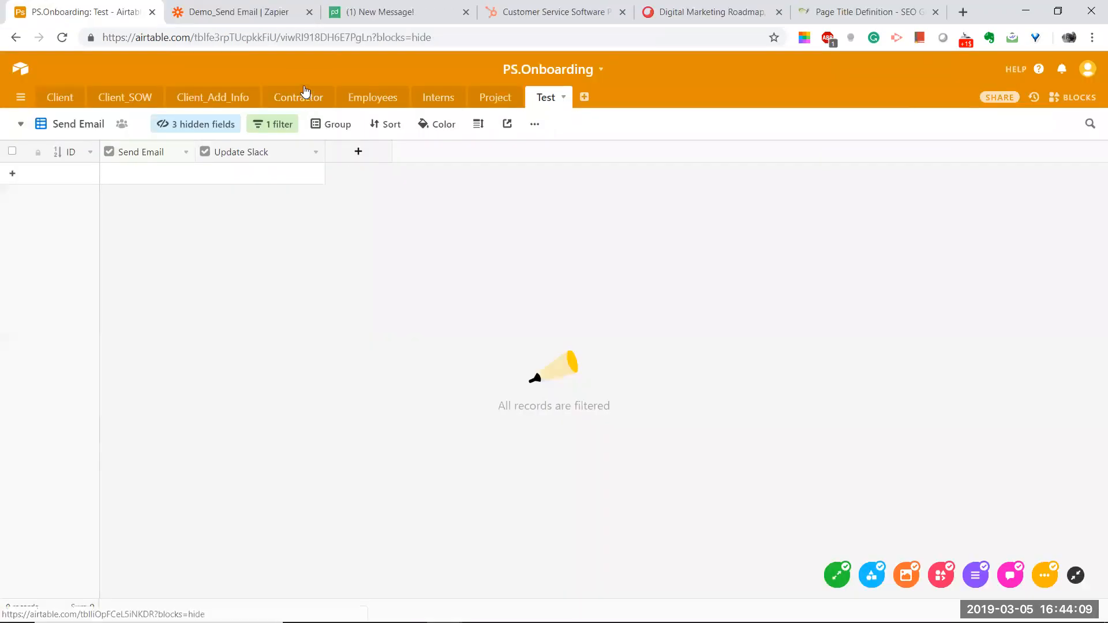
Step: Set the trigger to Airtable #2, base PS.Onboarding, table Test, view Send Email, and continue
left_click(236, 12)
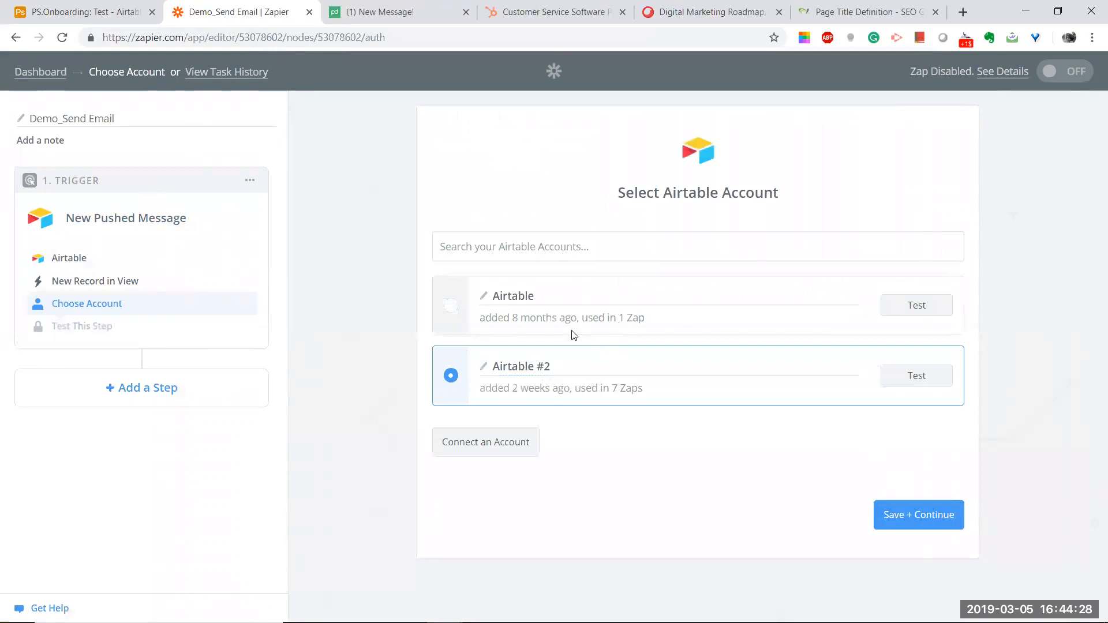
left_click(908, 516)
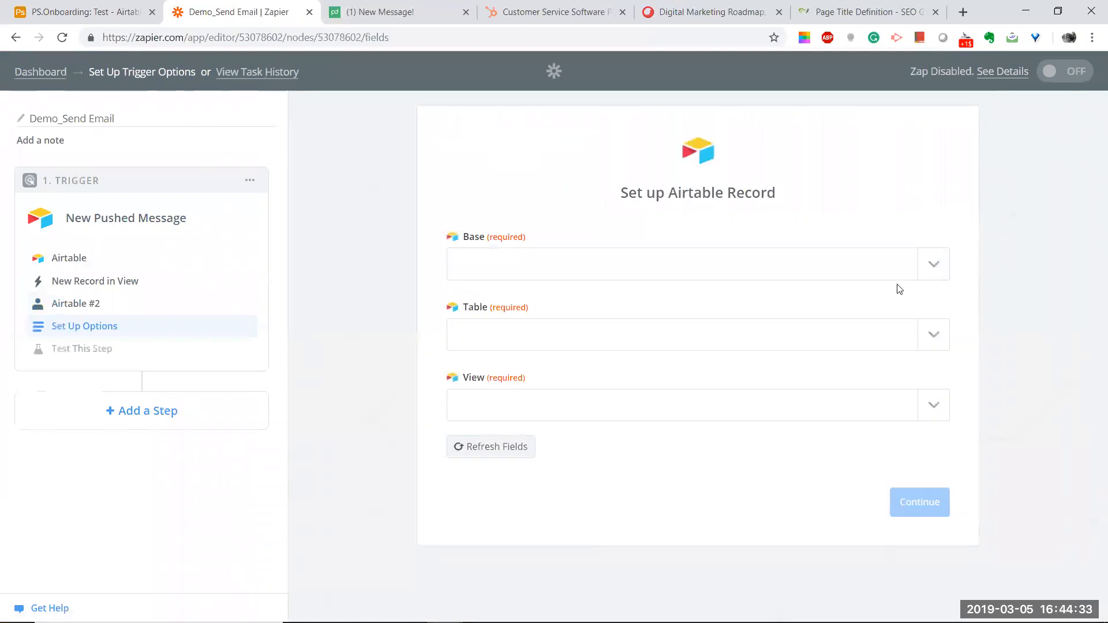
left_click(934, 266)
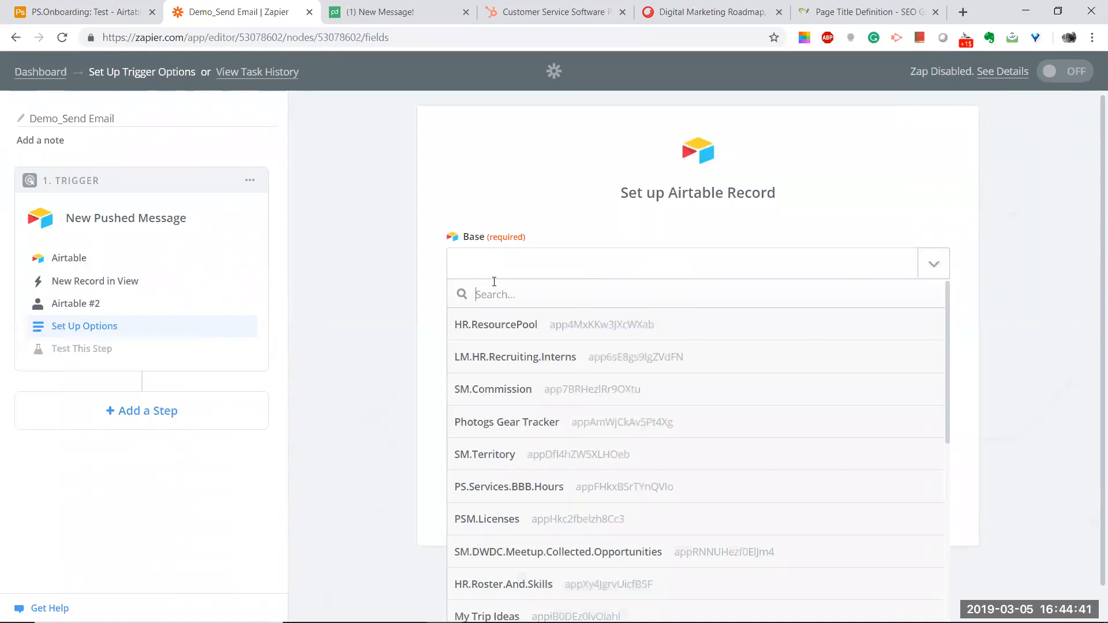
type("PS")
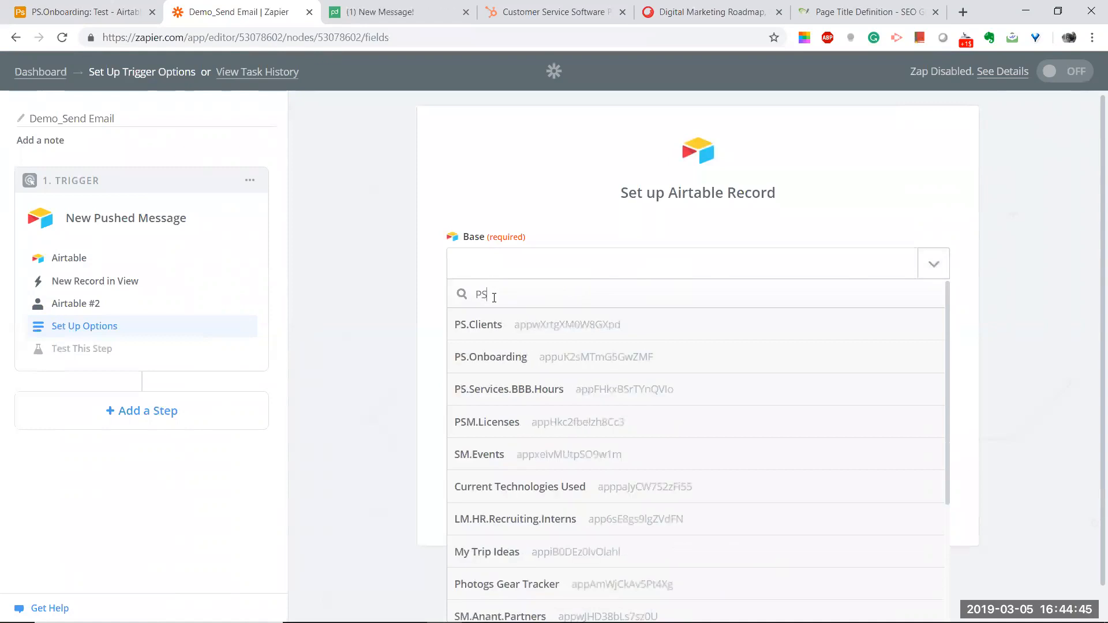
left_click(495, 348)
left_click(708, 334)
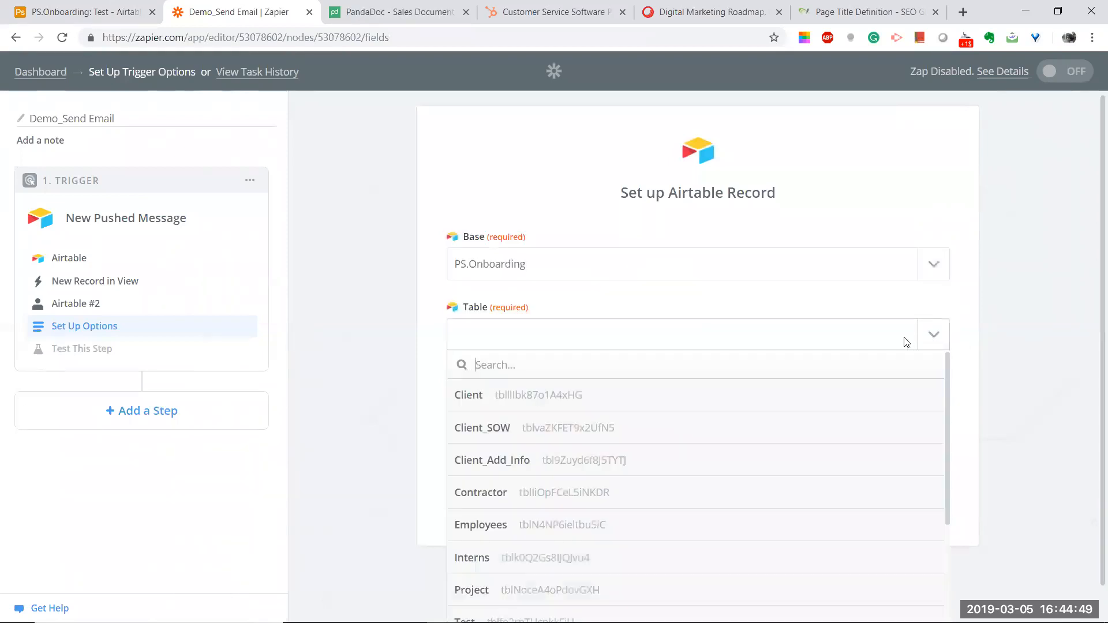
scroll(397, 307, "down", 2)
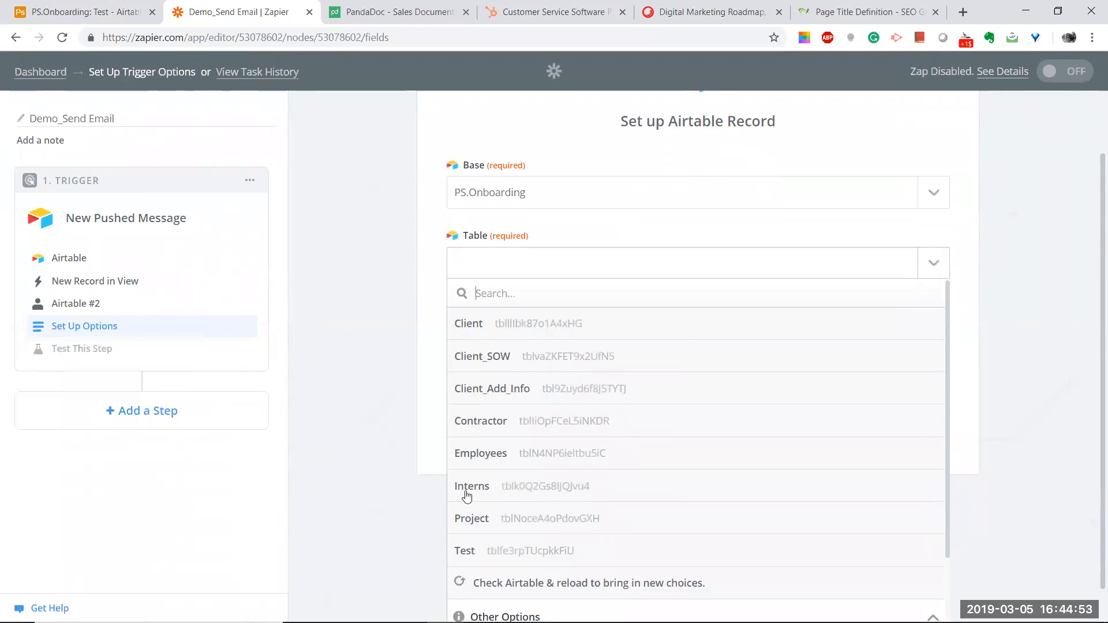
left_click(503, 553)
left_click(711, 405)
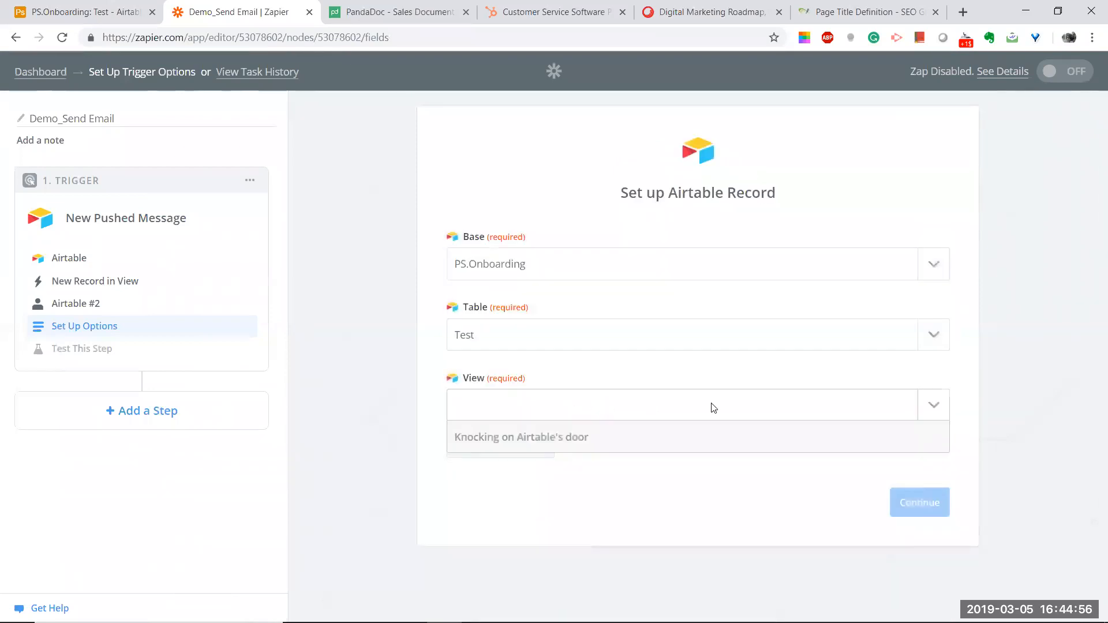
scroll(1008, 398, "down", 1)
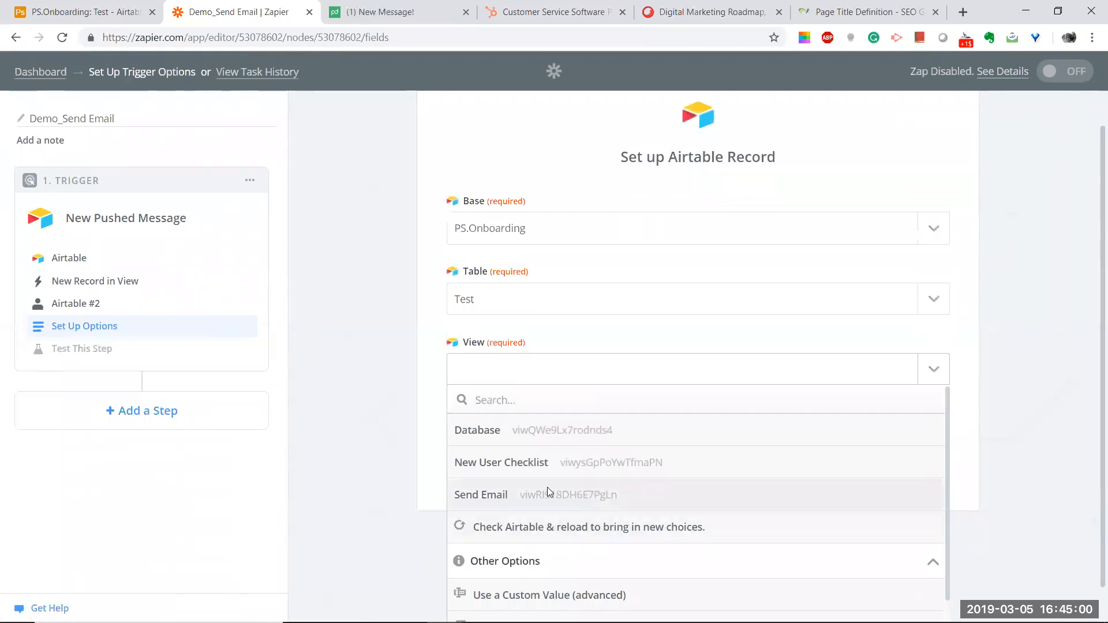
left_click(549, 494)
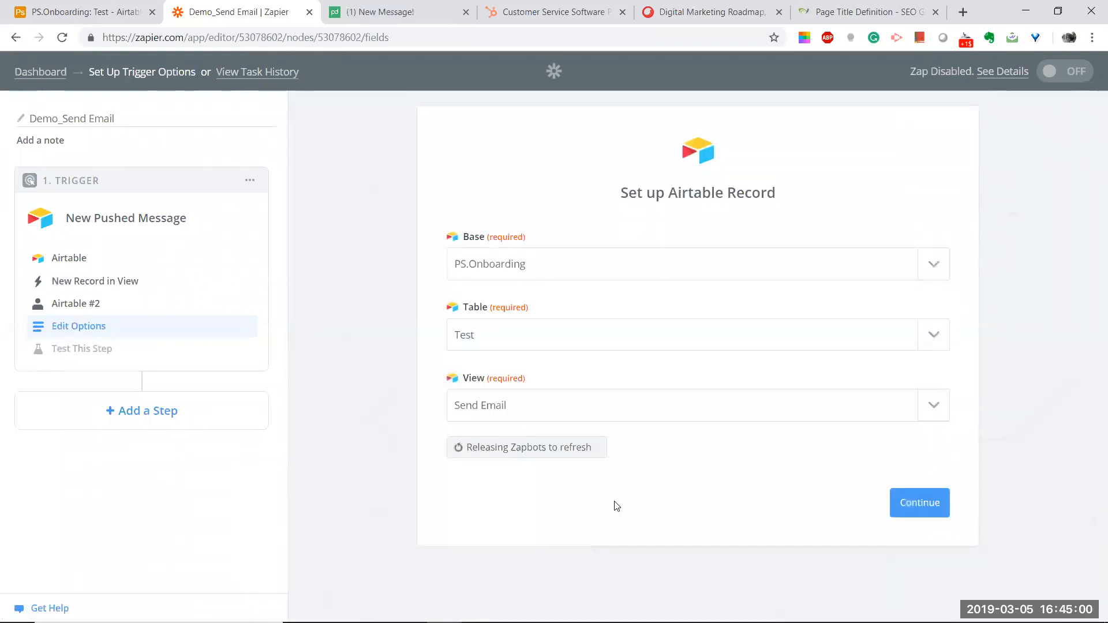
left_click(920, 504)
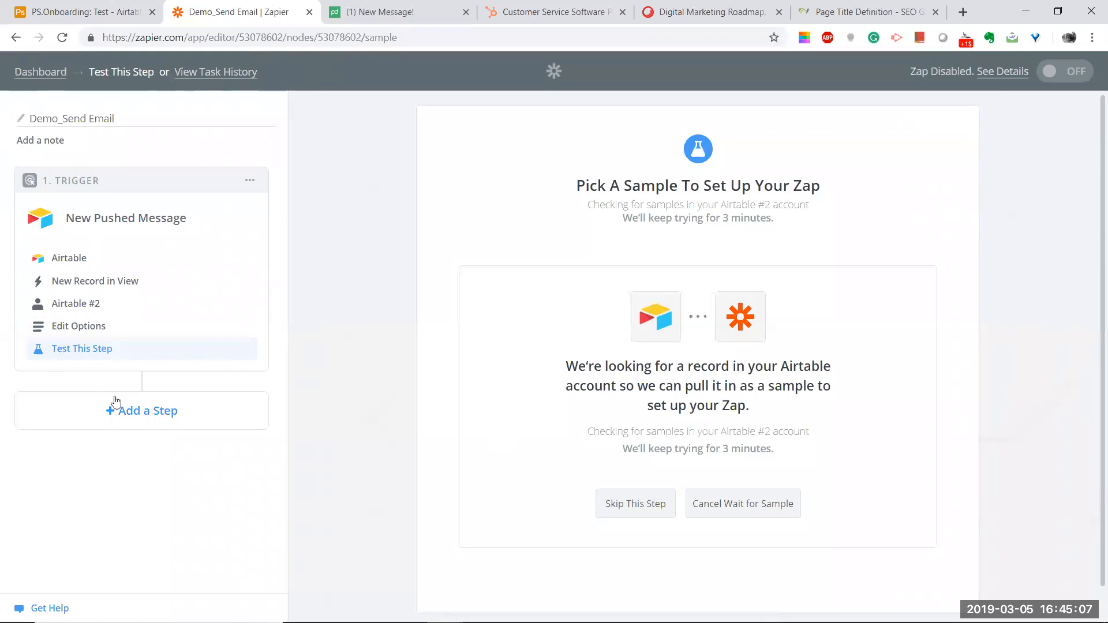
Step: Add an action step to the zap and search the apps for 'email'
left_click(143, 399)
left_click(106, 434)
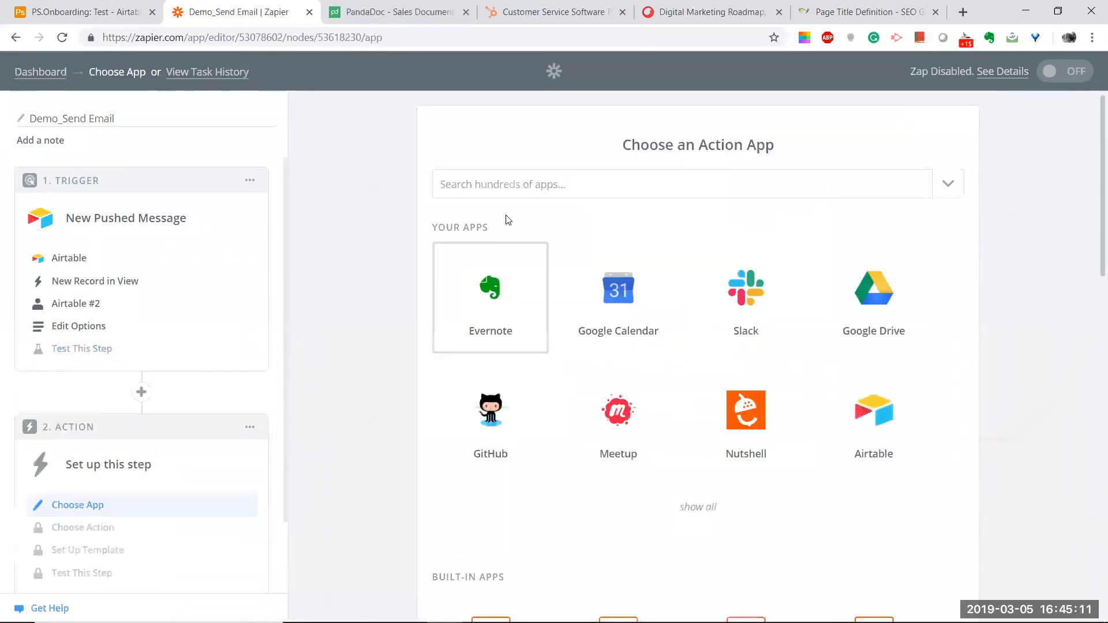
left_click(497, 175)
type("email")
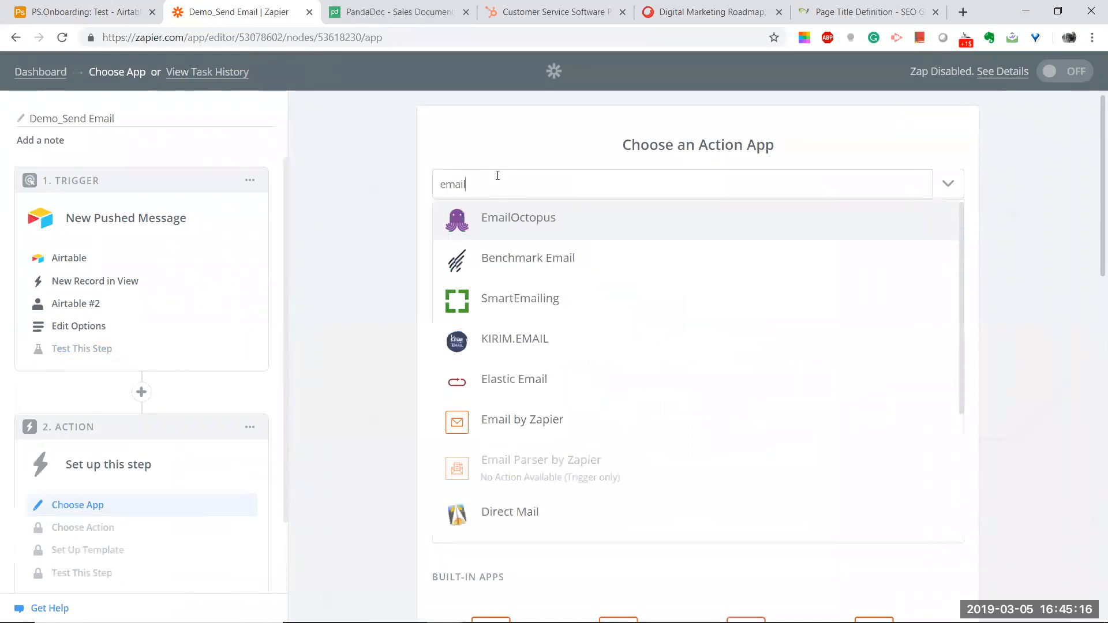
Step: Choose Gmail as the action app with the Send Email action
key("BackSpace")
key("BackSpace")
key("BackSpace")
key("BackSpace")
key("BackSpace")
type("gmail")
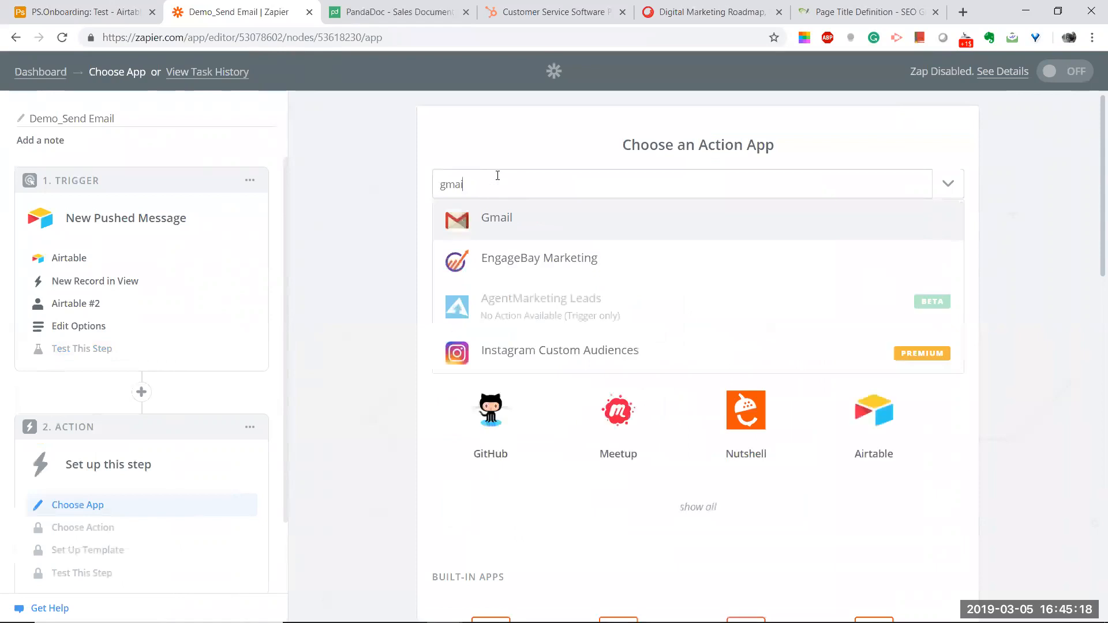
left_click(535, 222)
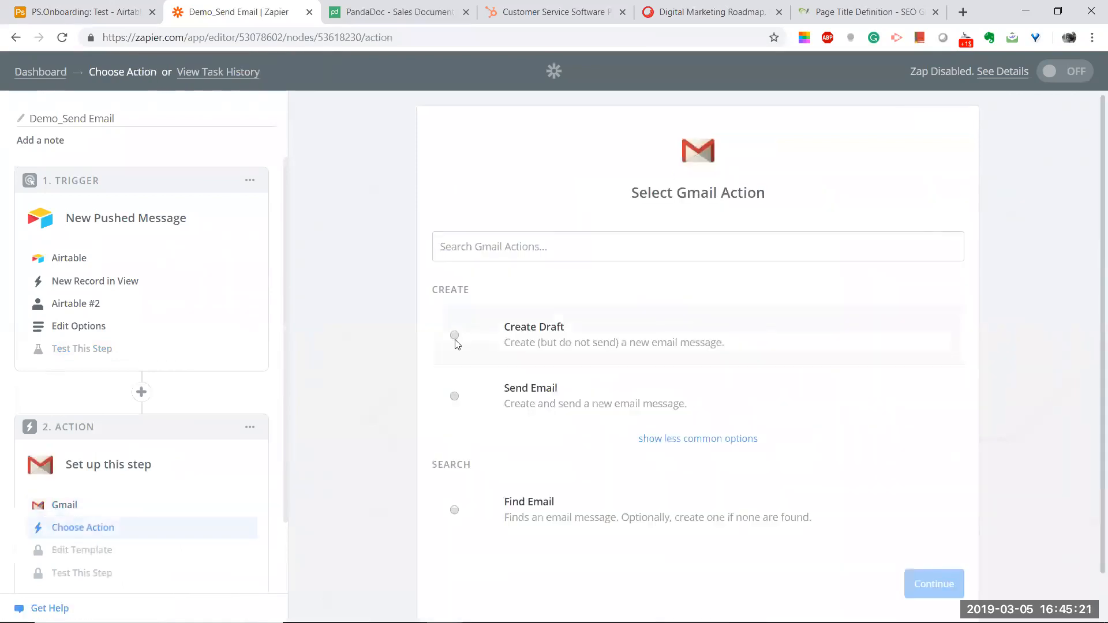
left_click(454, 404)
scroll(583, 391, "down", 1)
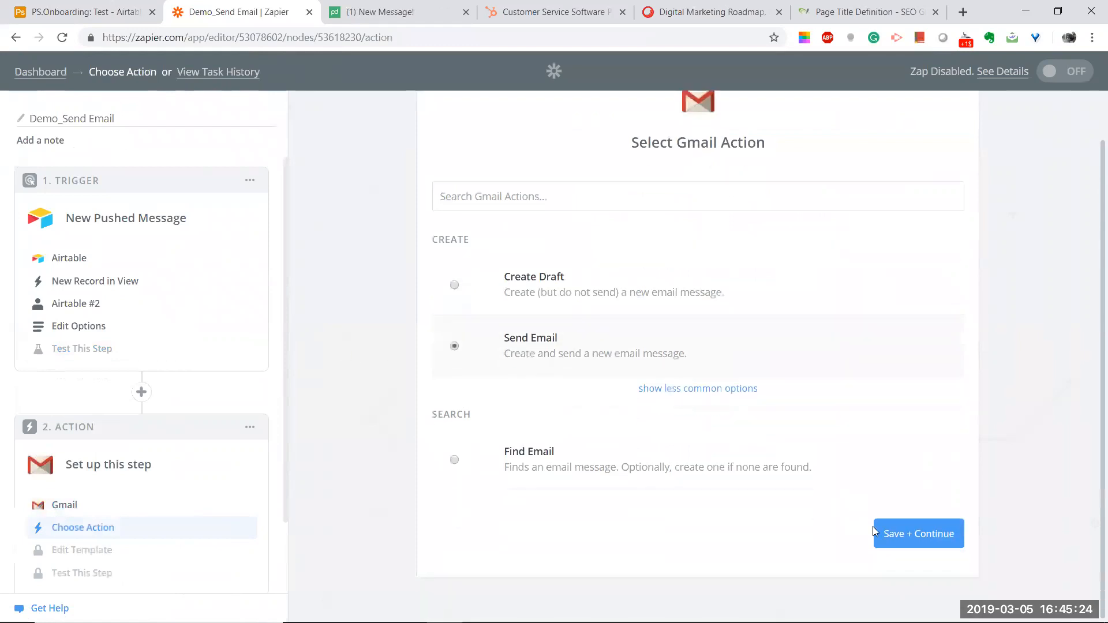
left_click(905, 530)
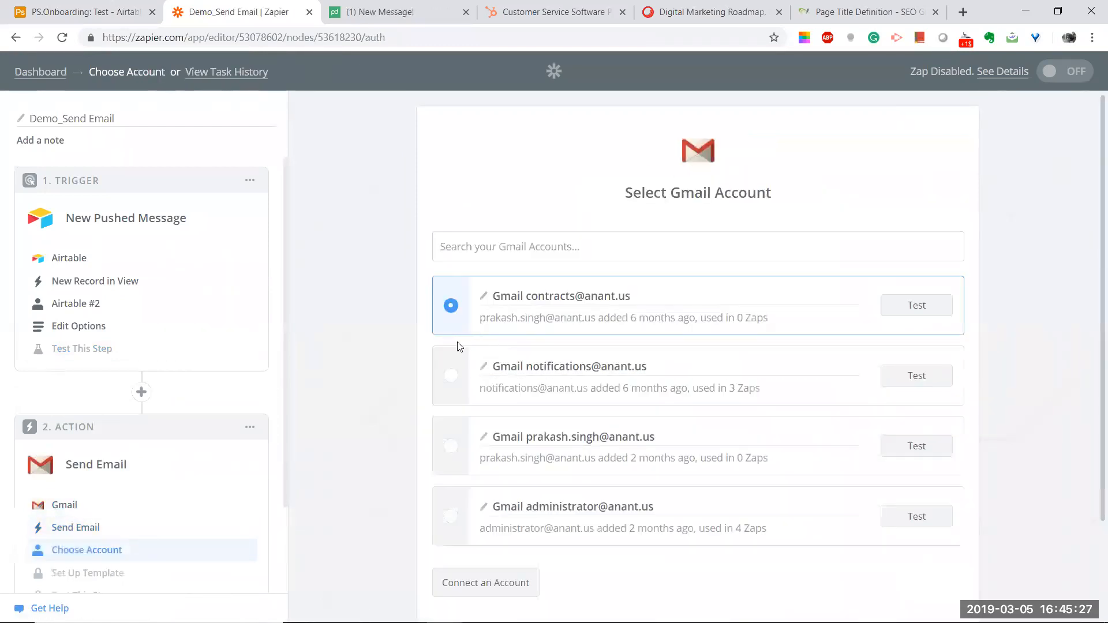
Step: Test the first Gmail account until it succeeds, then save it and continue
scroll(439, 369, "down", 2)
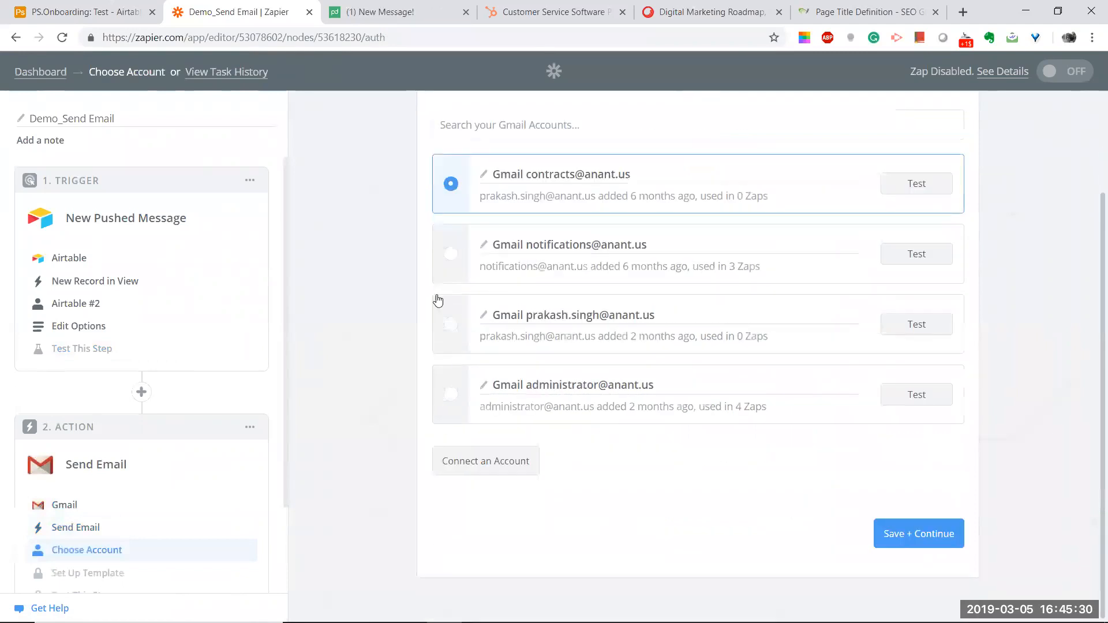
scroll(435, 300, "up", 2)
left_click(926, 306)
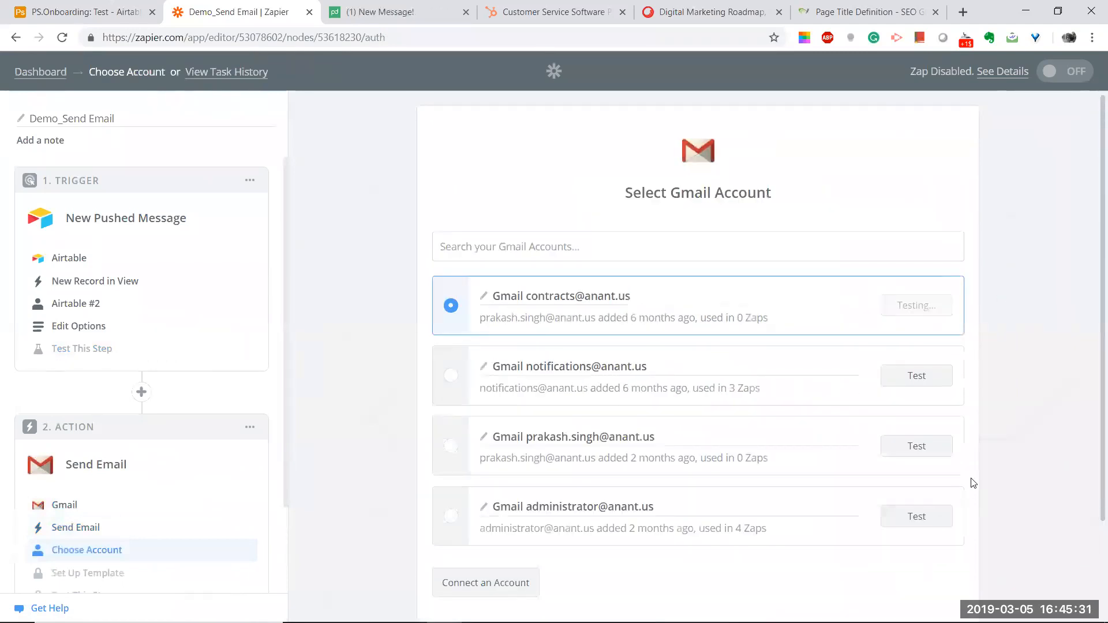
scroll(969, 483, "down", 2)
left_click(932, 531)
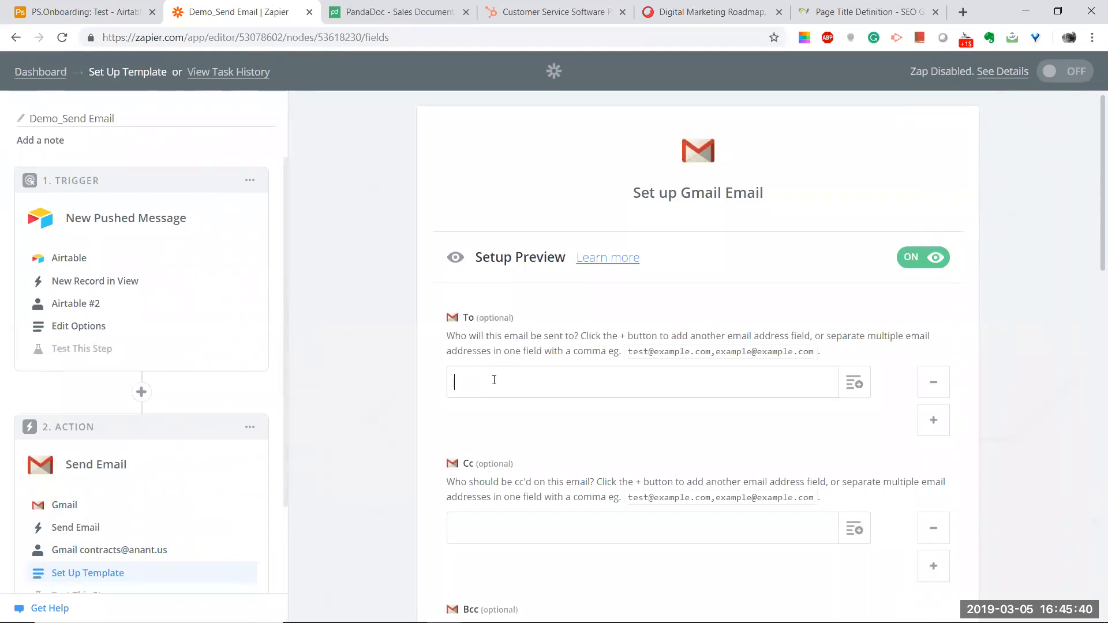
Step: Enter the recipient's e-mail address in the email's To field
left_click(494, 379)
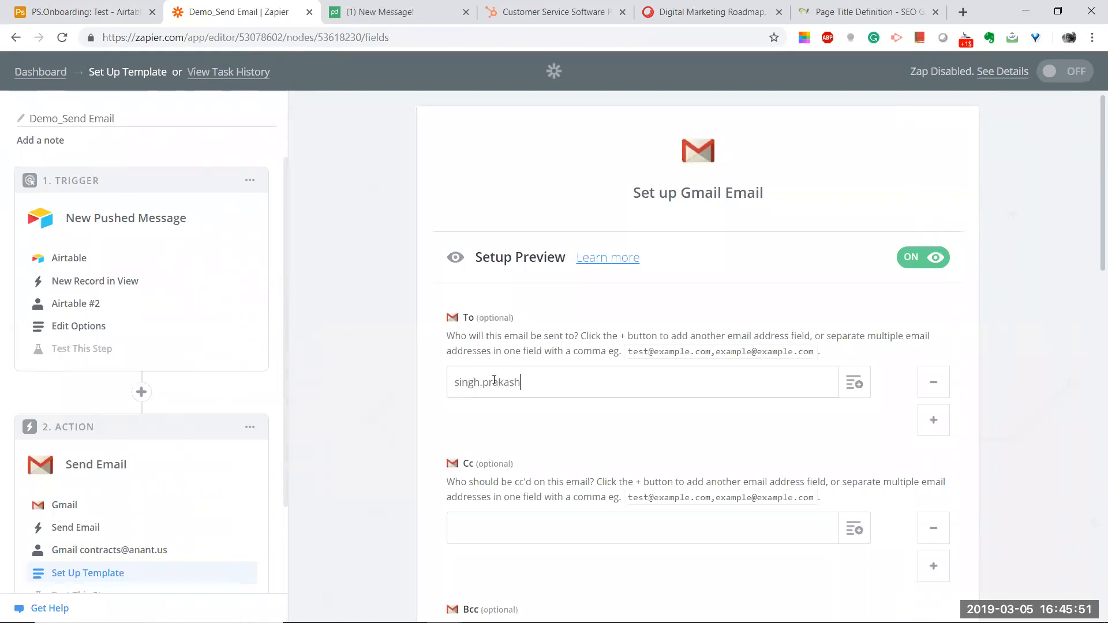
left_click(373, 382)
scroll(368, 345, "down", 3)
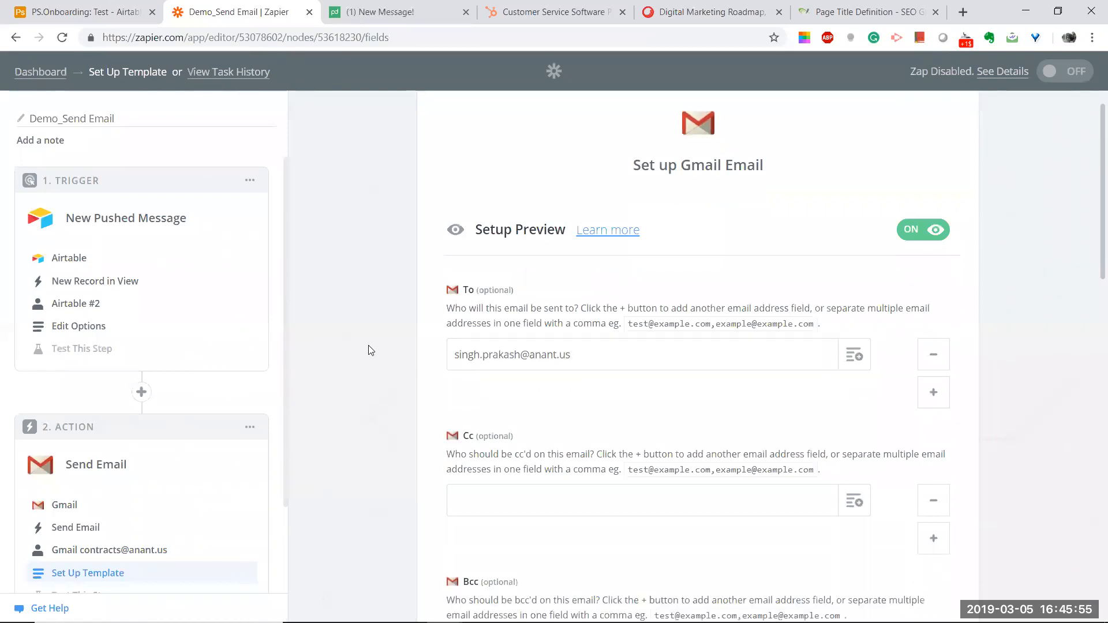
scroll(375, 358, "down", 4)
scroll(431, 411, "down", 4)
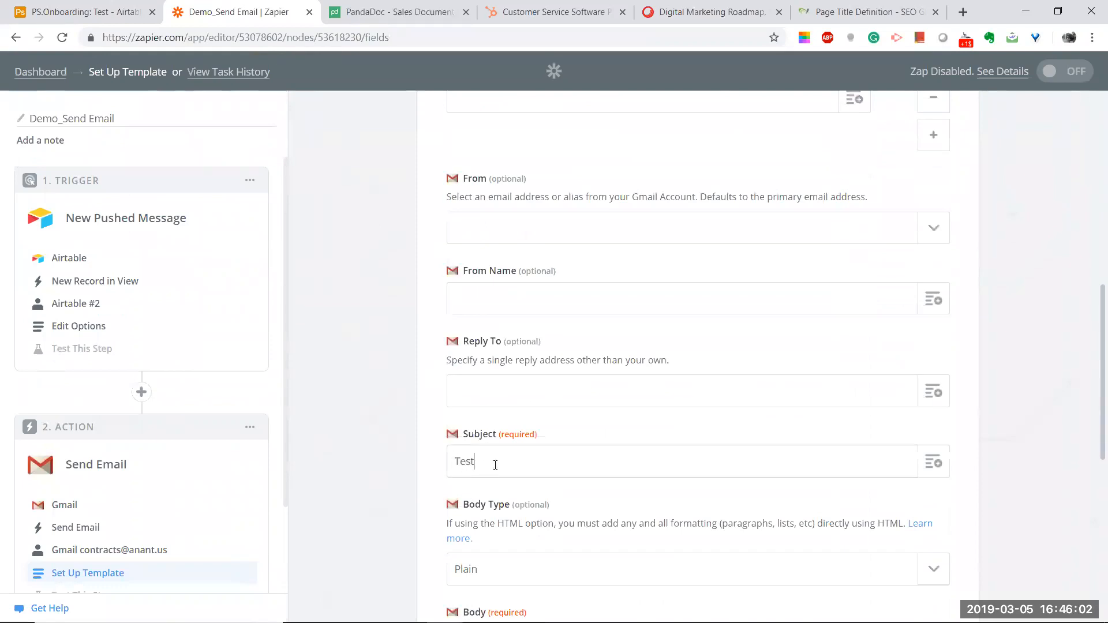
scroll(378, 447, "down", 8)
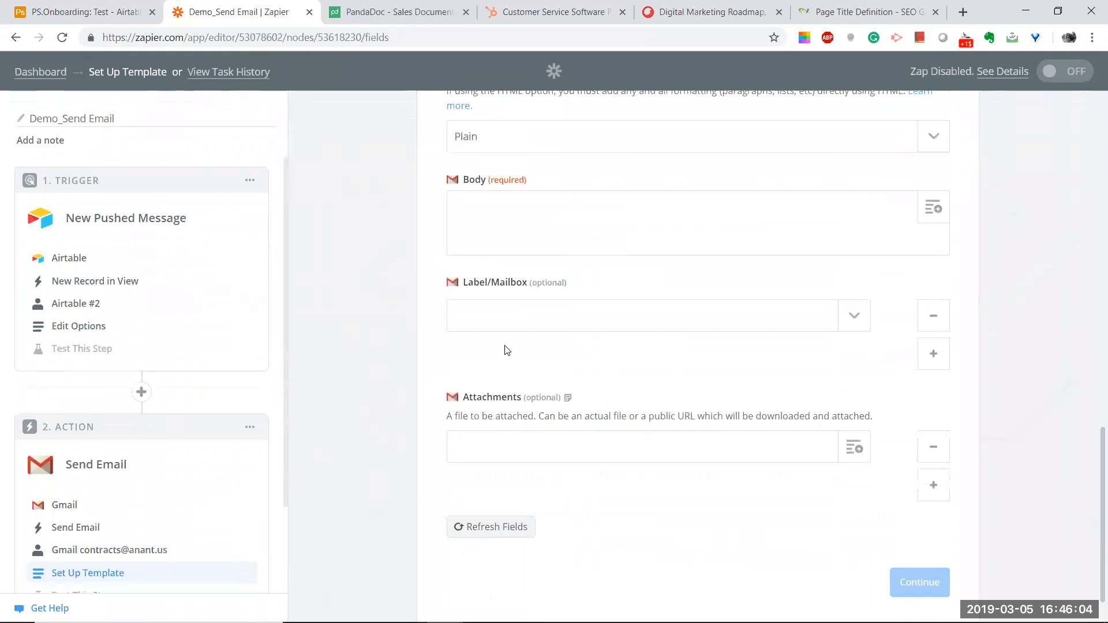
Step: Write the body 'Testing ATS automation.' and continue to the test step
left_click(494, 292)
type("Testing")
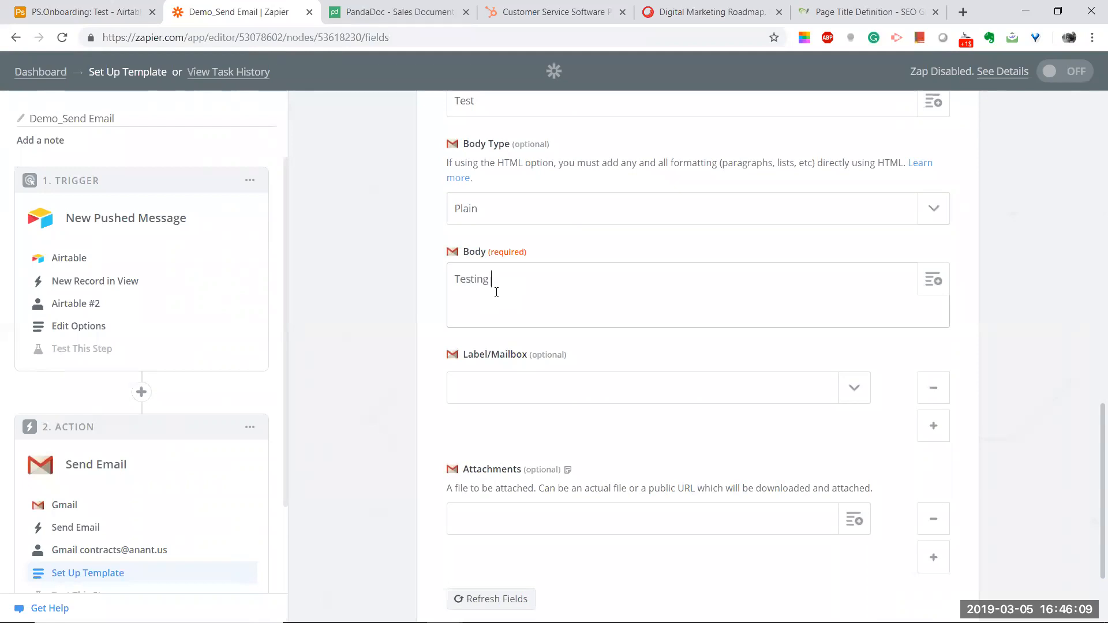
type(" ATS automation.")
scroll(496, 292, "down", 2)
left_click(932, 533)
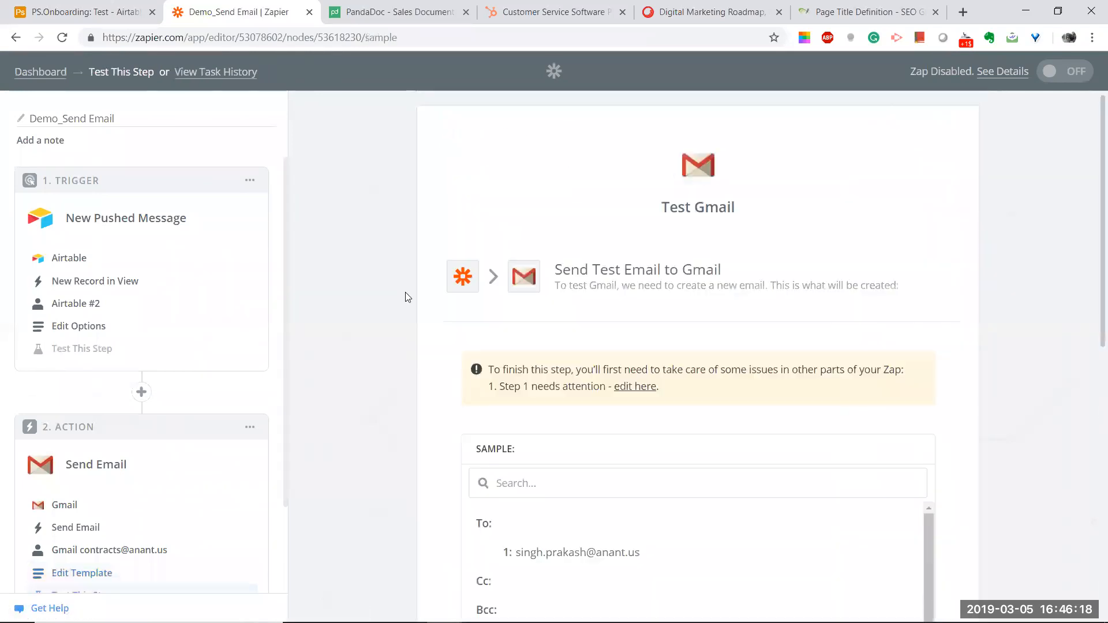
Step: Review the Test Gmail preview, then return to testing the Airtable trigger step
scroll(404, 296, "down", 3)
scroll(402, 291, "up", 5)
scroll(402, 290, "down", 10)
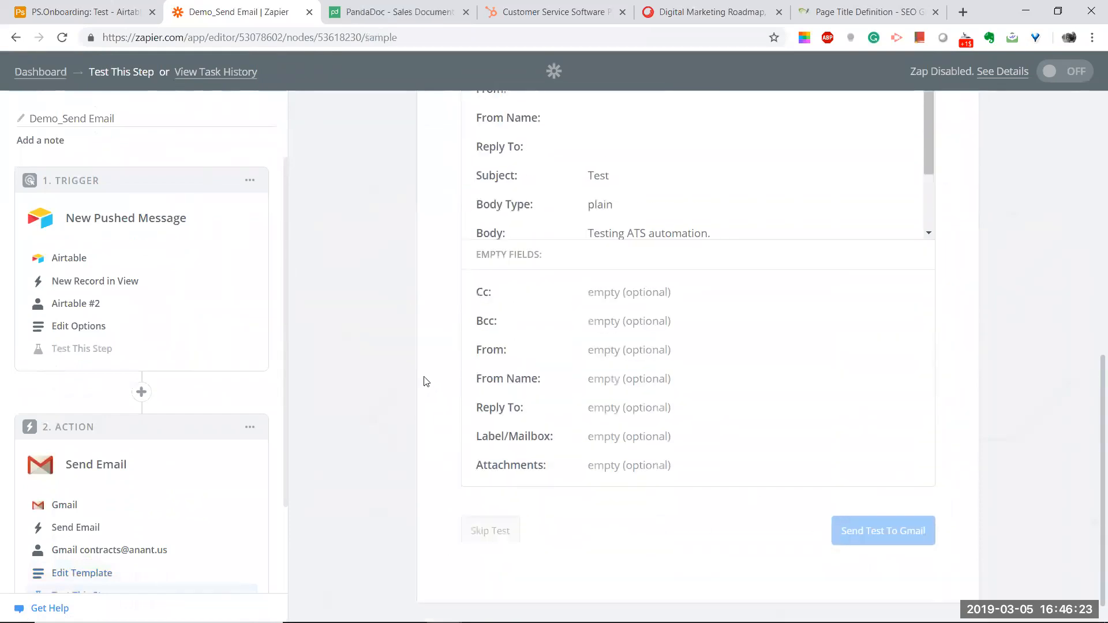
scroll(423, 378, "up", 8)
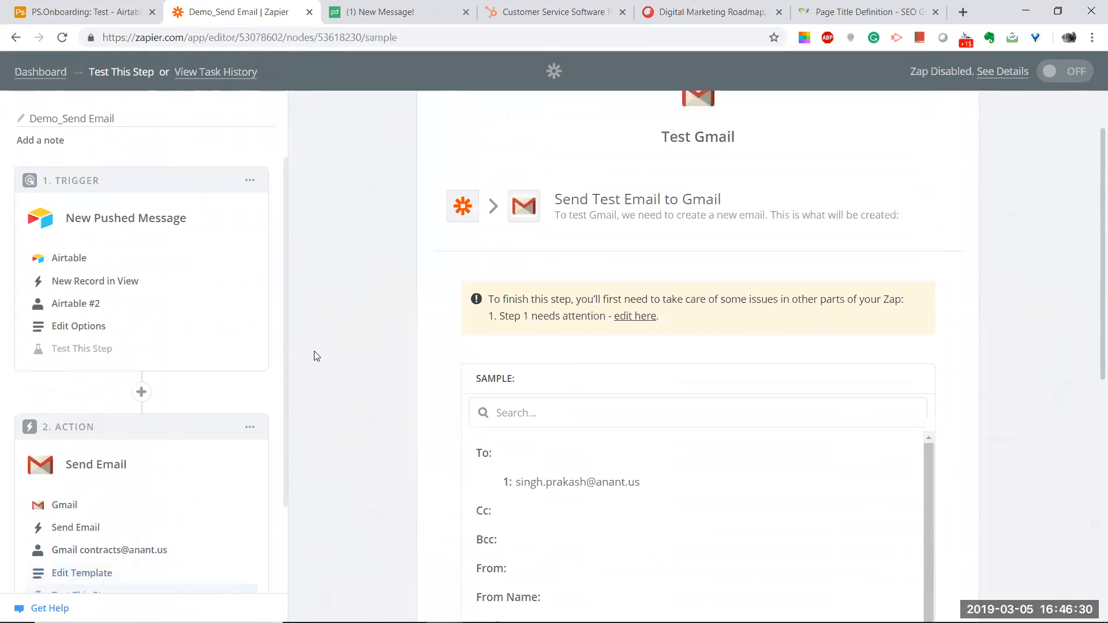
left_click(77, 348)
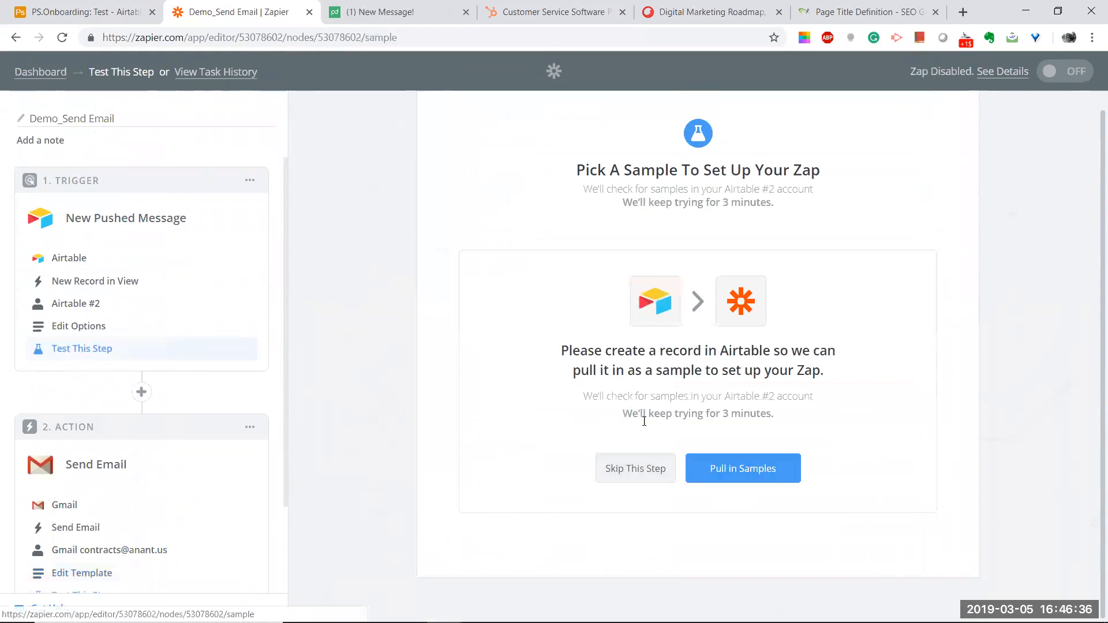
left_click(113, 17)
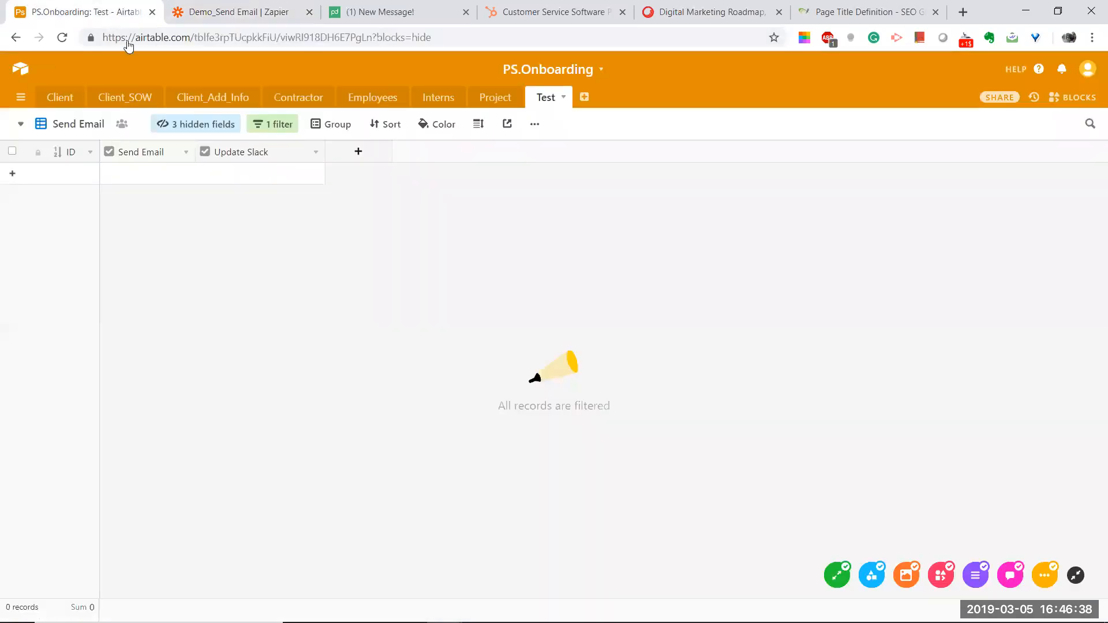
Step: Switch to the Add New User form and enter a sample full name, address and contact number
left_click(70, 129)
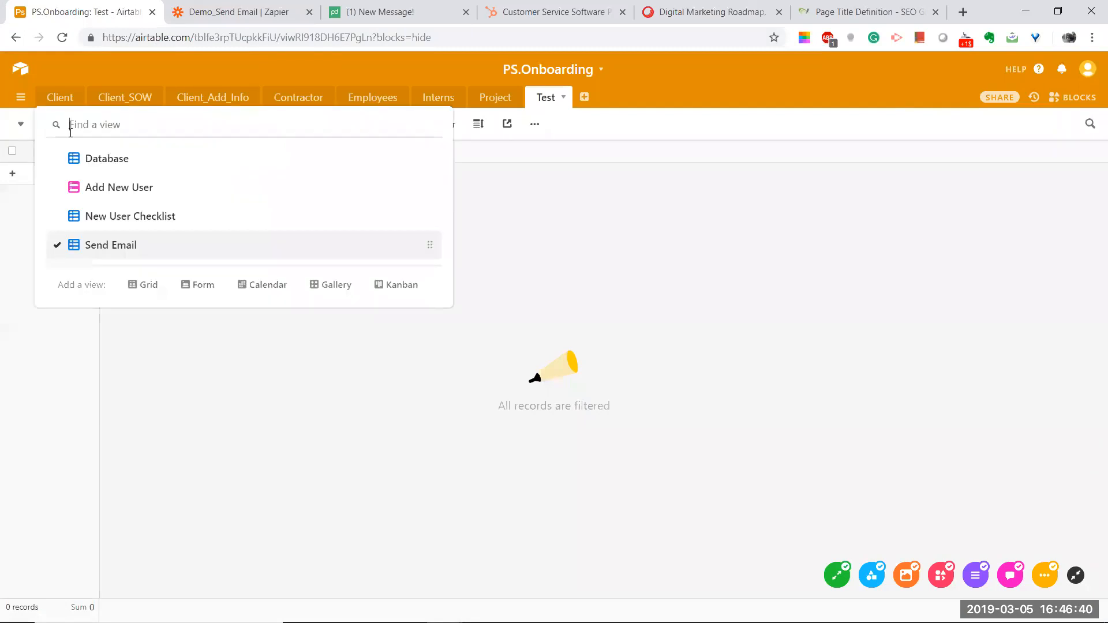
left_click(105, 195)
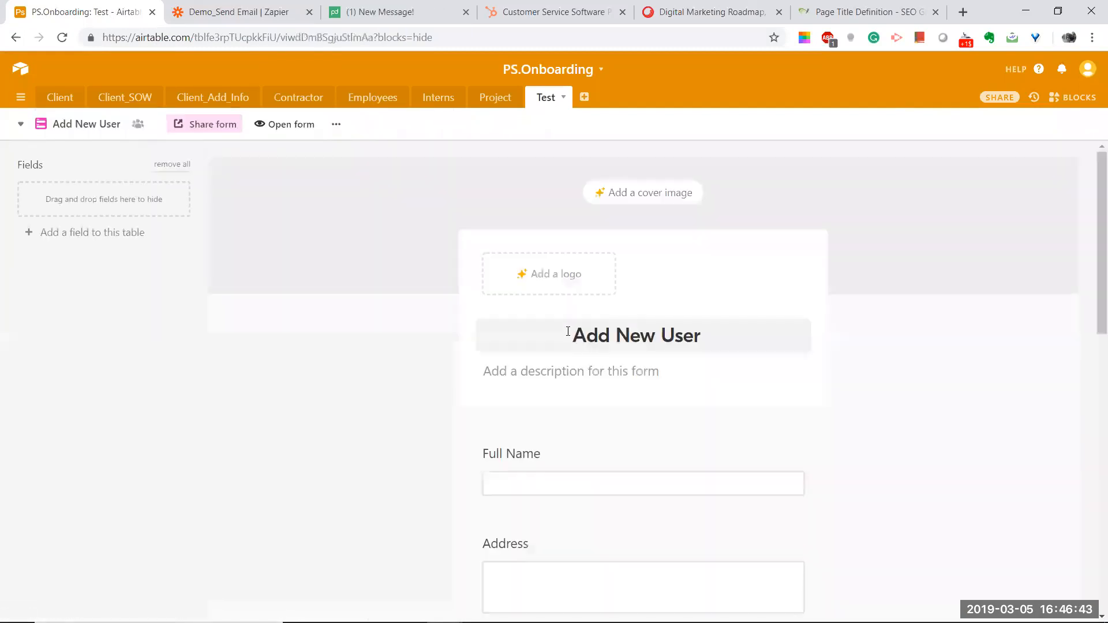
left_click(569, 478)
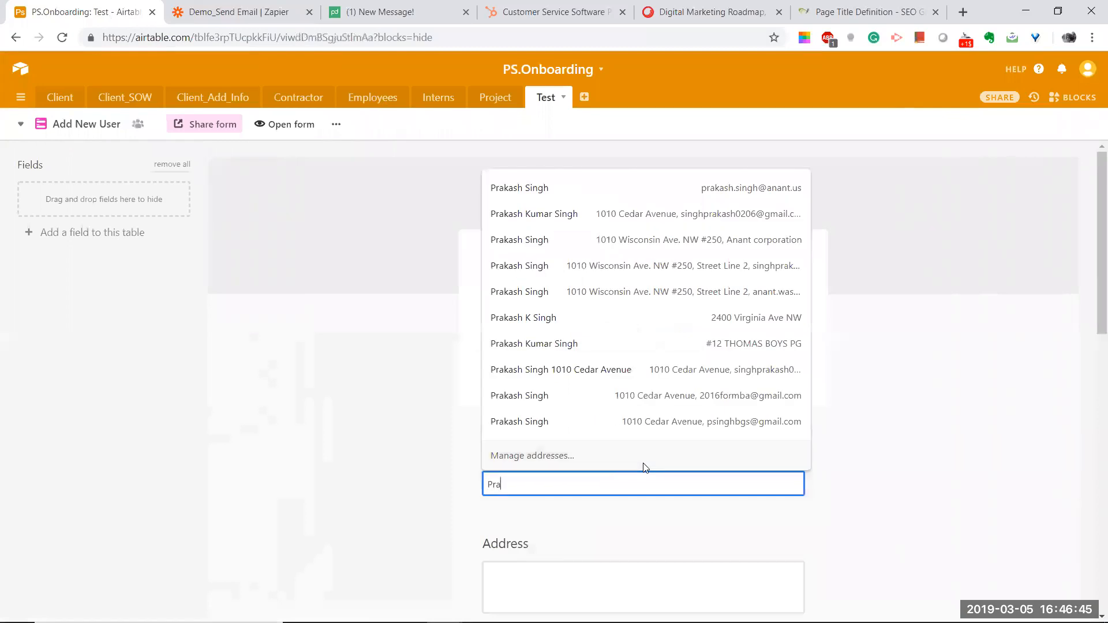
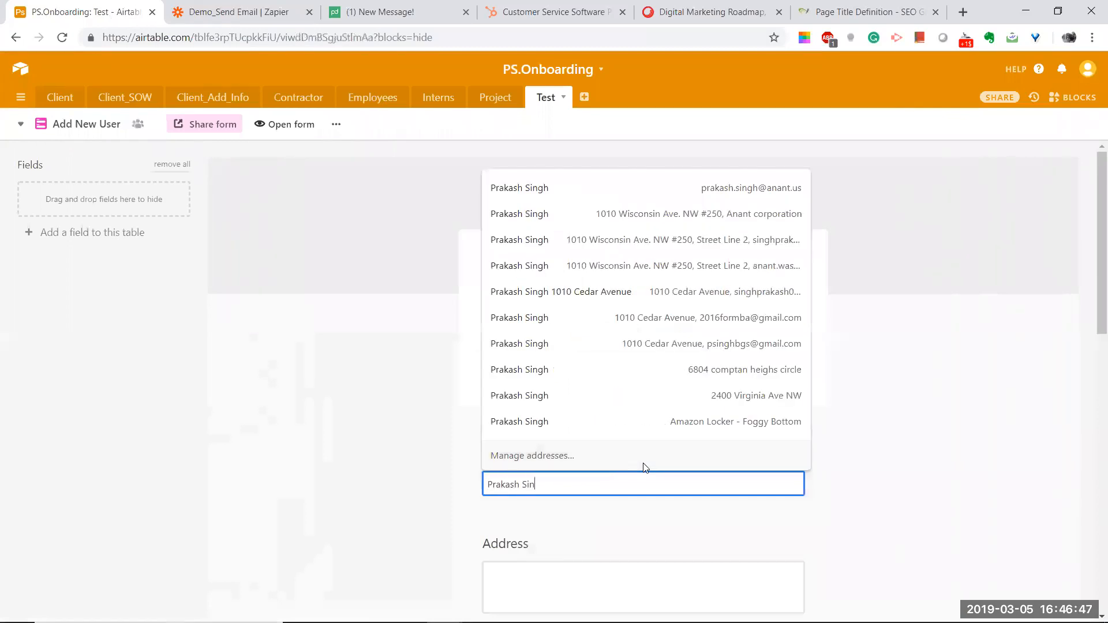
key("Tab")
type("11")
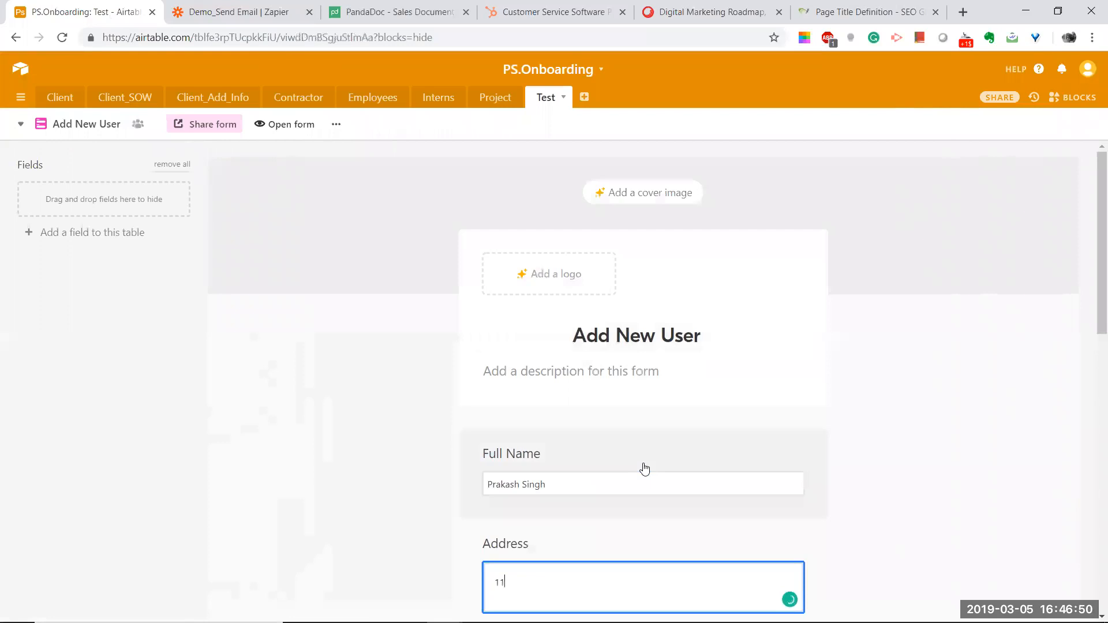
type("qefbiwebf")
scroll(600, 480, "down", 1)
scroll(576, 488, "down", 2)
left_click(534, 467)
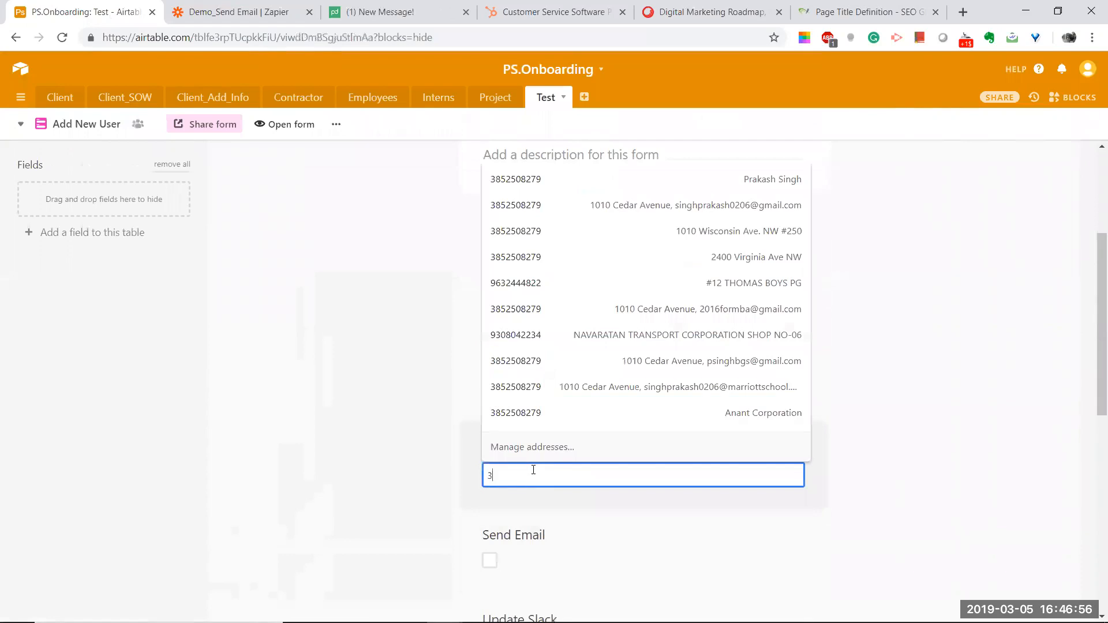
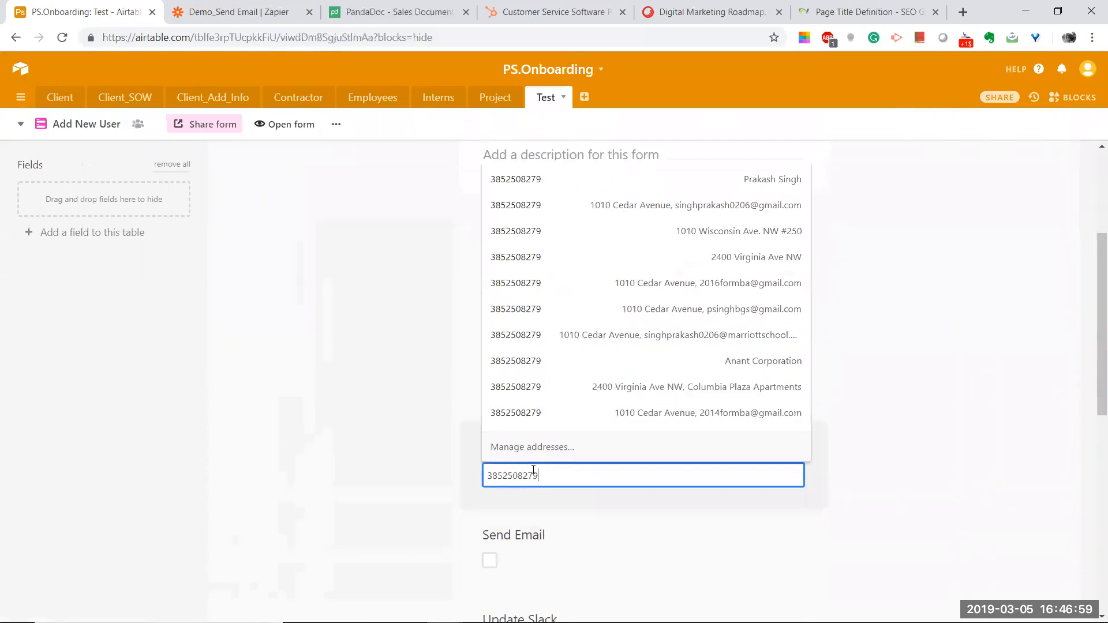
left_click(398, 460)
Step: Hide the Send Email and Update Slack fields from the form
scroll(439, 427, "down", 3)
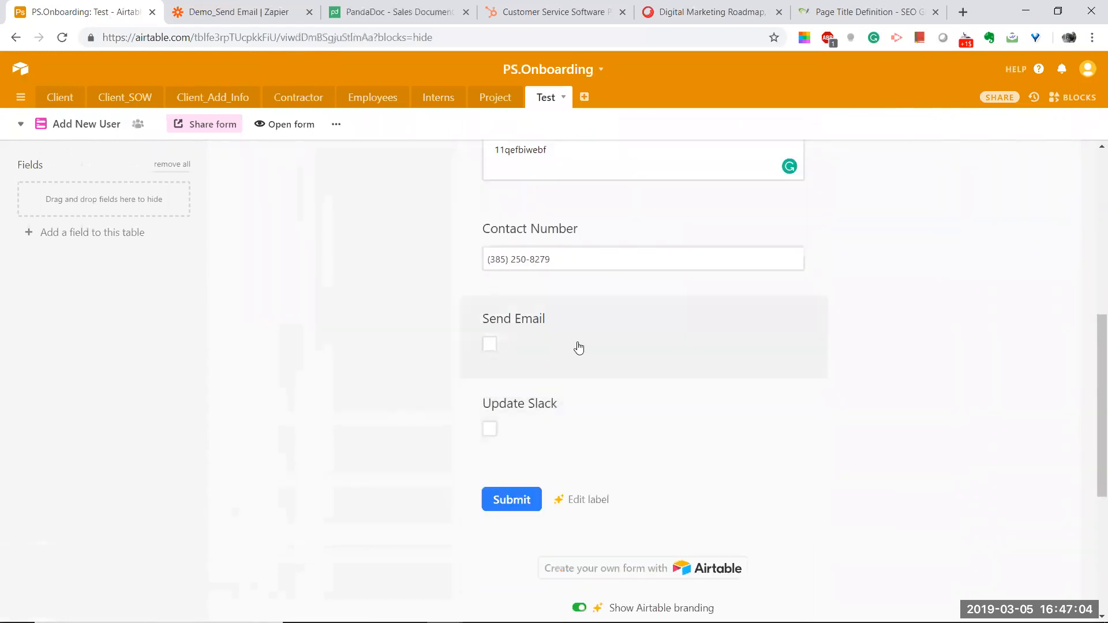
left_click_drag(507, 319, 92, 198)
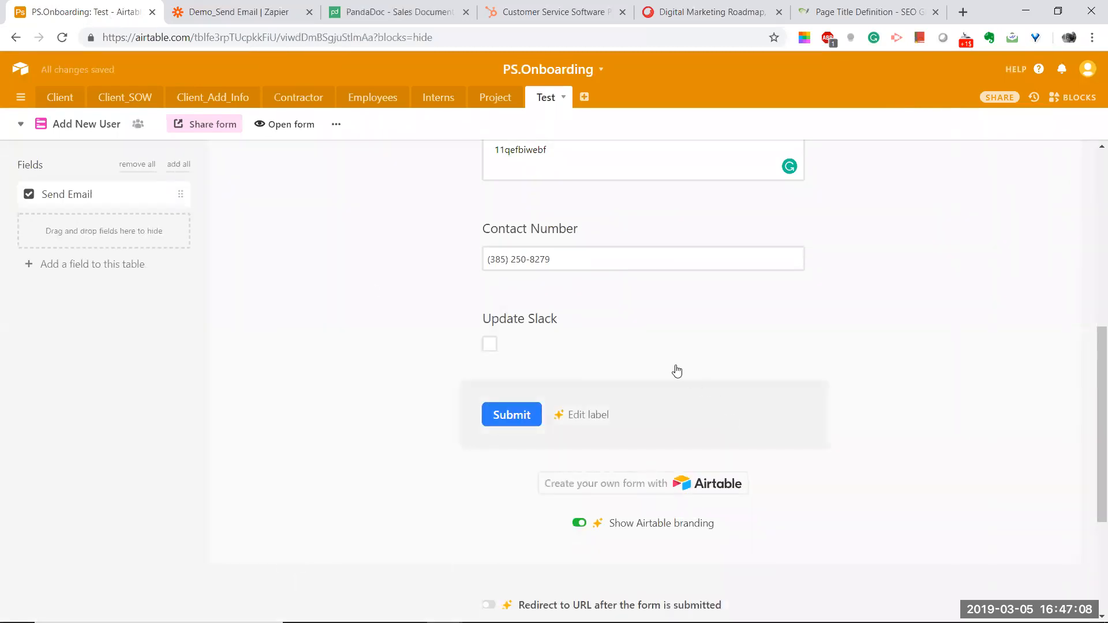
left_click_drag(534, 325, 101, 262)
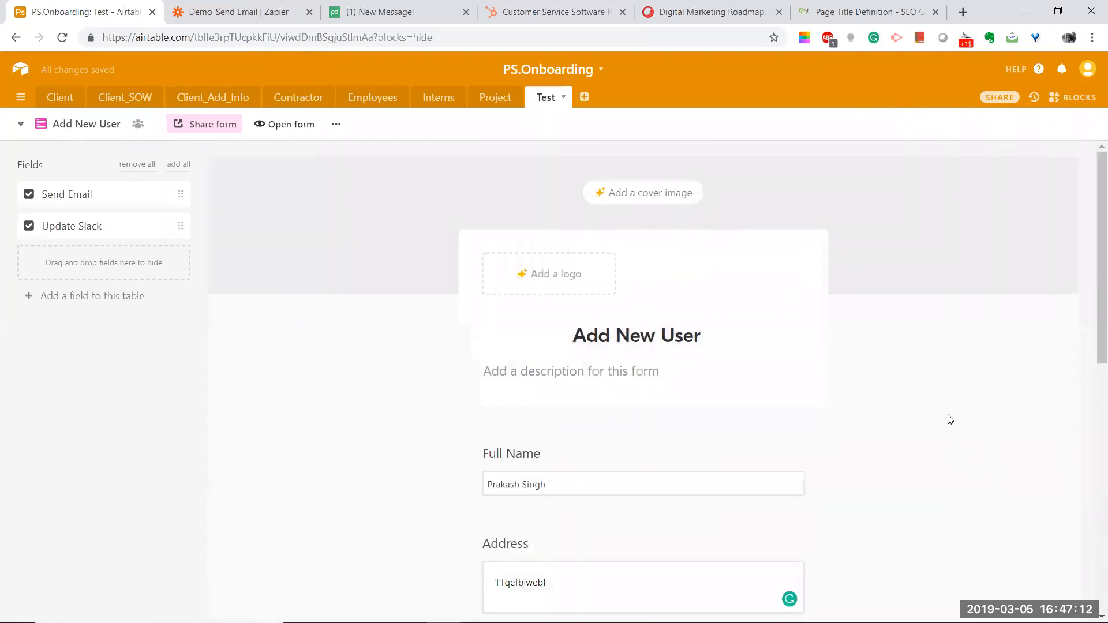
scroll(952, 428, "down", 6)
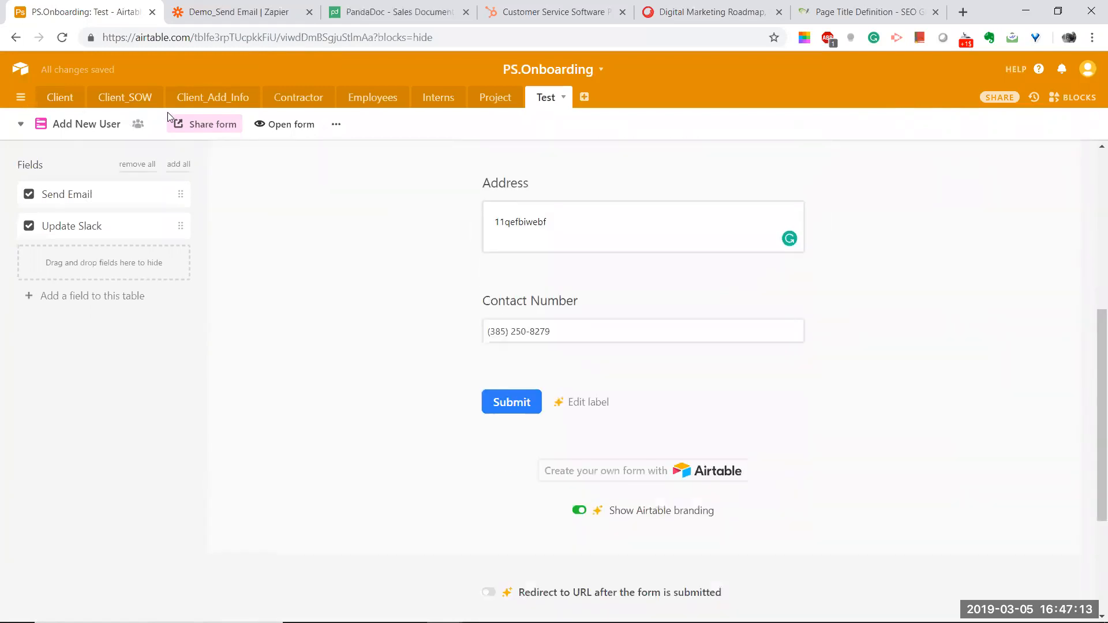
Step: Copy the Add New User form's share link and load it in a new browser tab
left_click(213, 131)
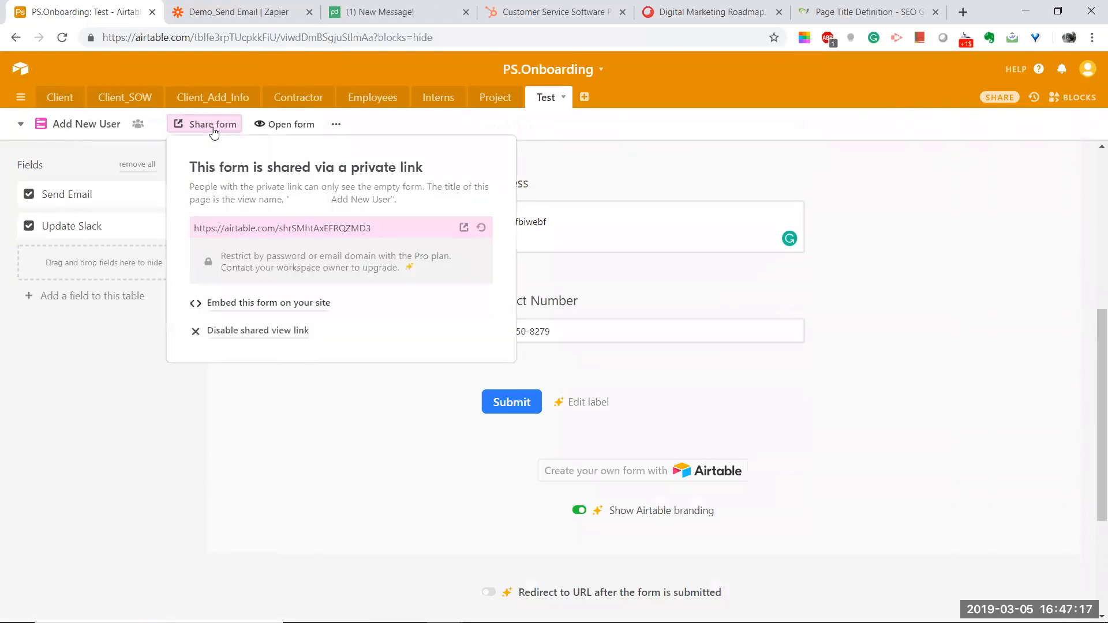
left_click(377, 226)
key("ctrl+c")
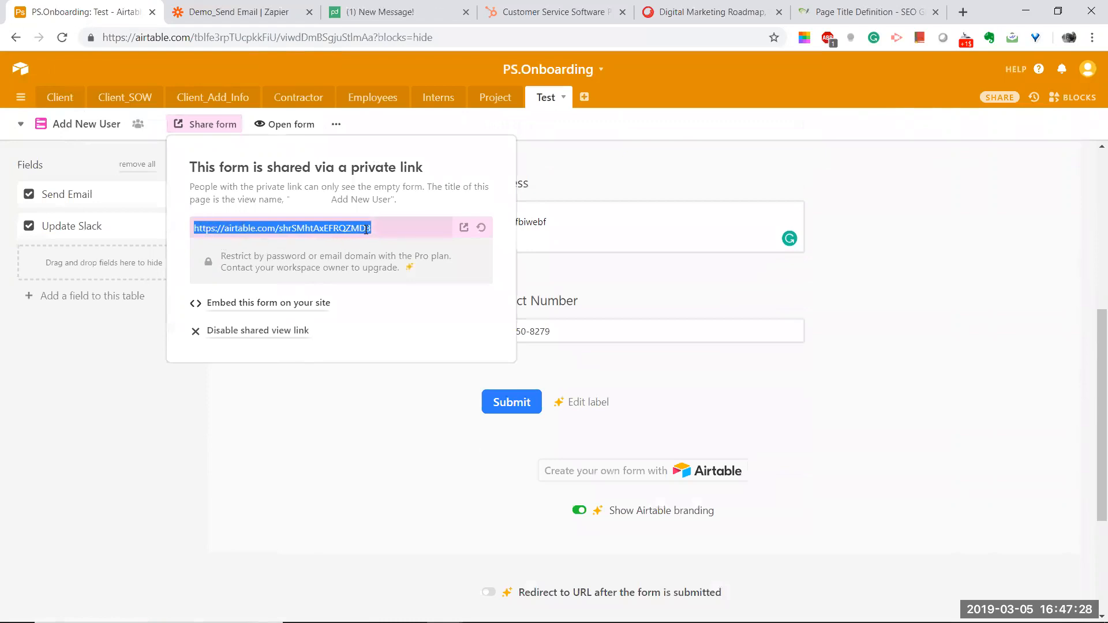
right_click(125, 15)
left_click(151, 22)
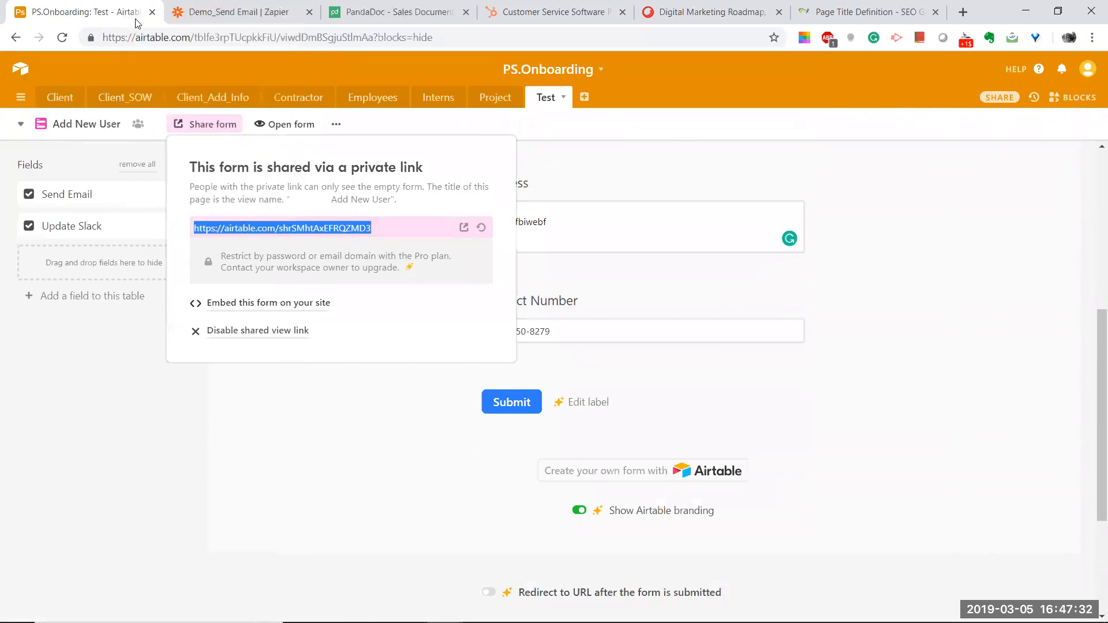
key("ctrl+v")
key("Return")
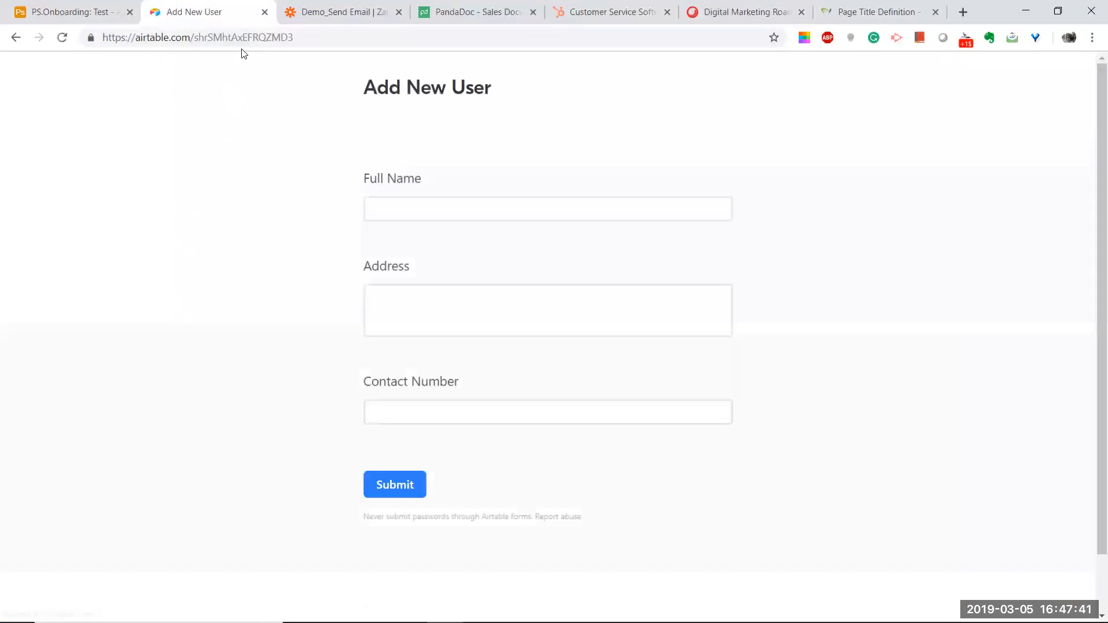
Step: Fill the shared form with a saved name and a sample street address, fixing the typo
left_click(401, 208)
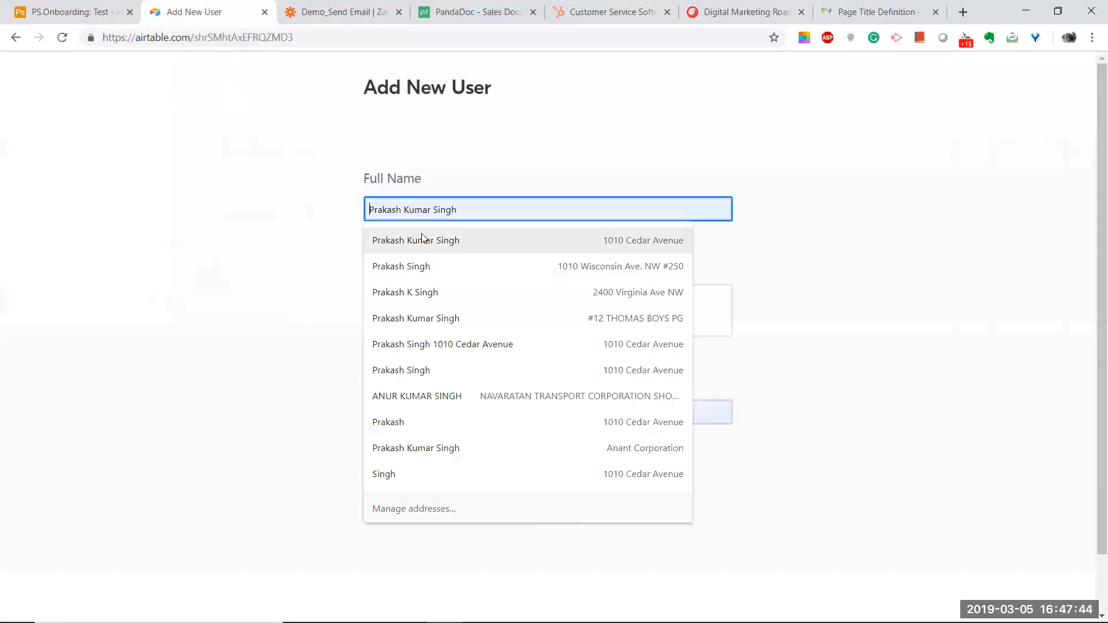
left_click(404, 240)
left_click(378, 300)
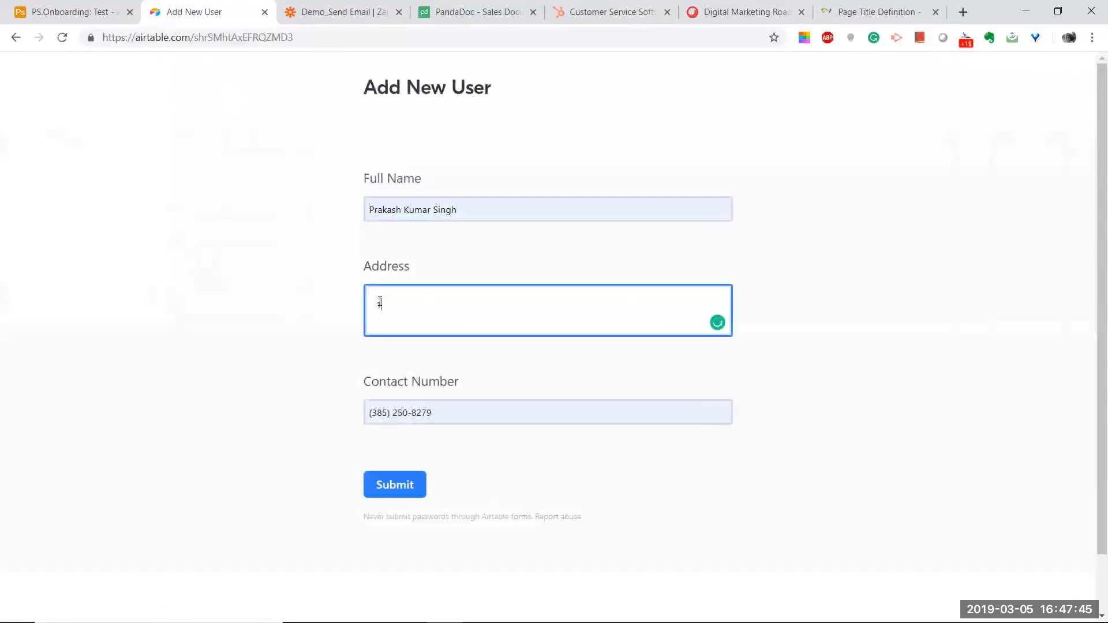
left_click(414, 428)
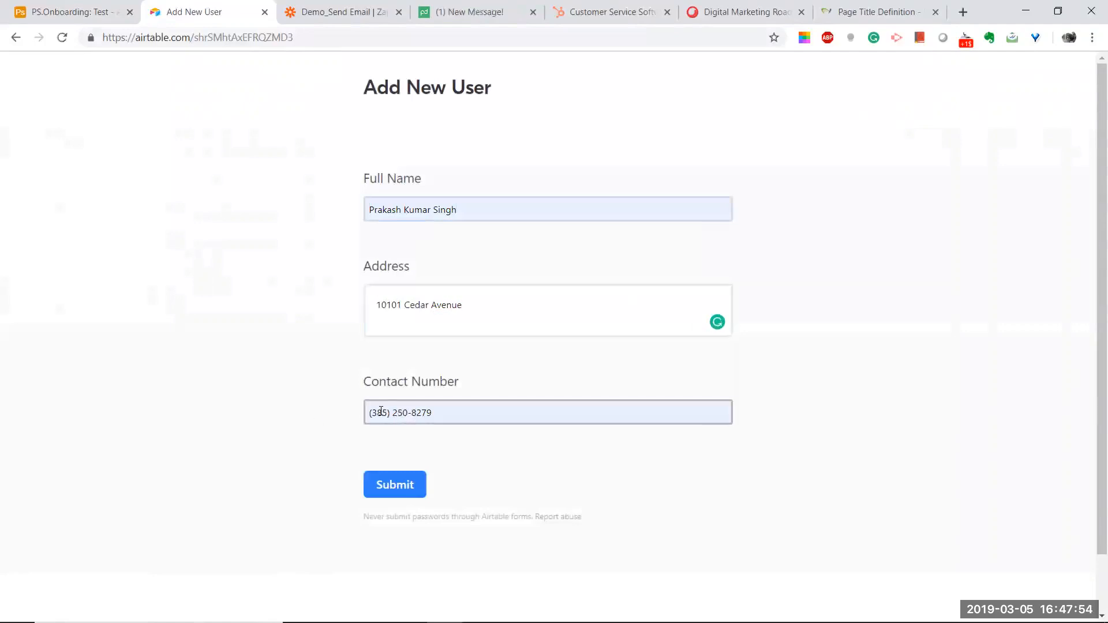
Step: Submit the form and go back to the PS.Onboarding base tab
scroll(369, 461, "down", 2)
left_click(392, 431)
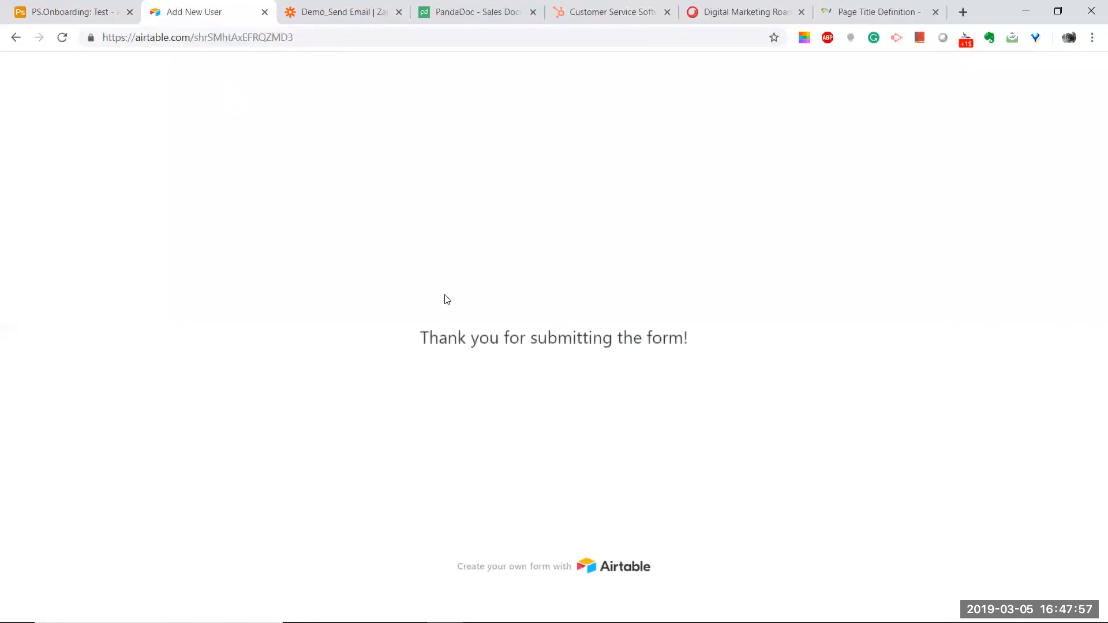
left_click(44, 16)
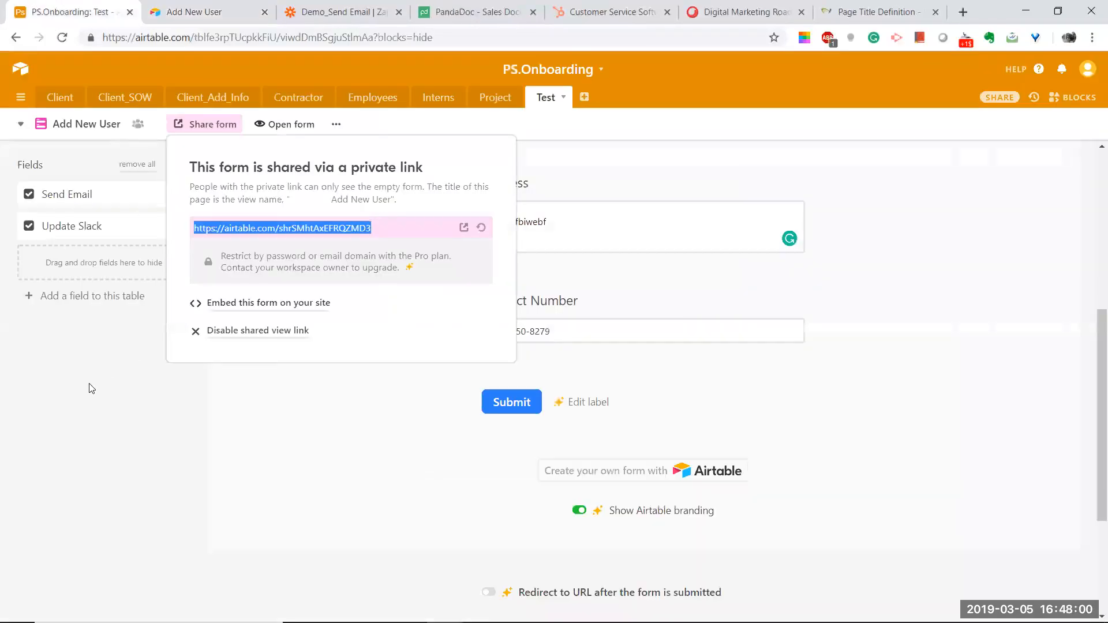
Step: Delete the three empty records 1–3 in the Database grid view
left_click(34, 120)
left_click(69, 124)
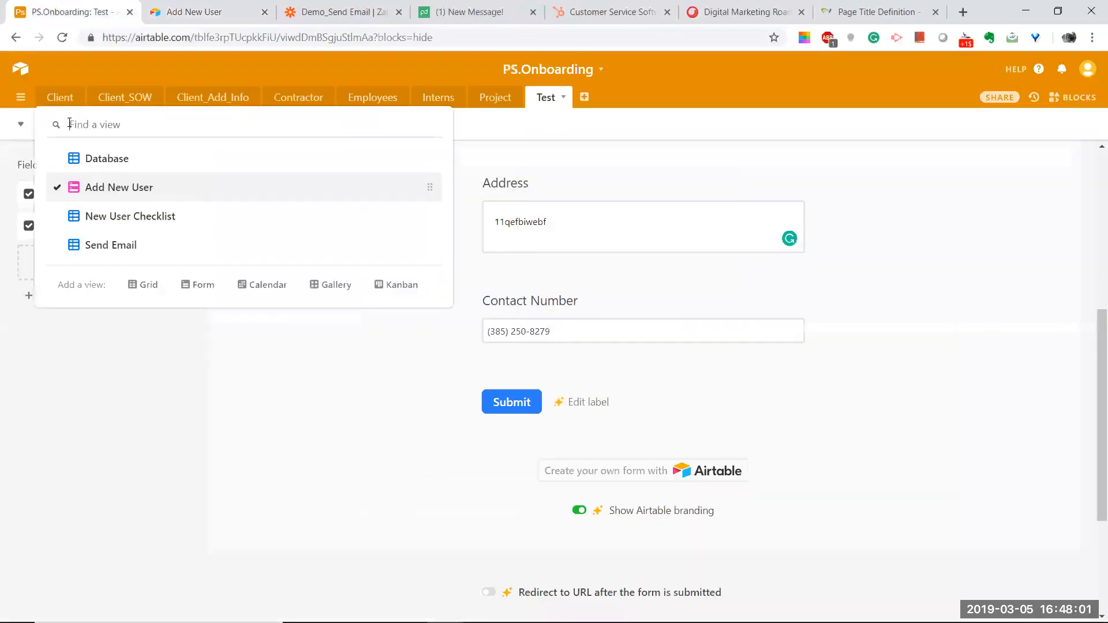
left_click(80, 158)
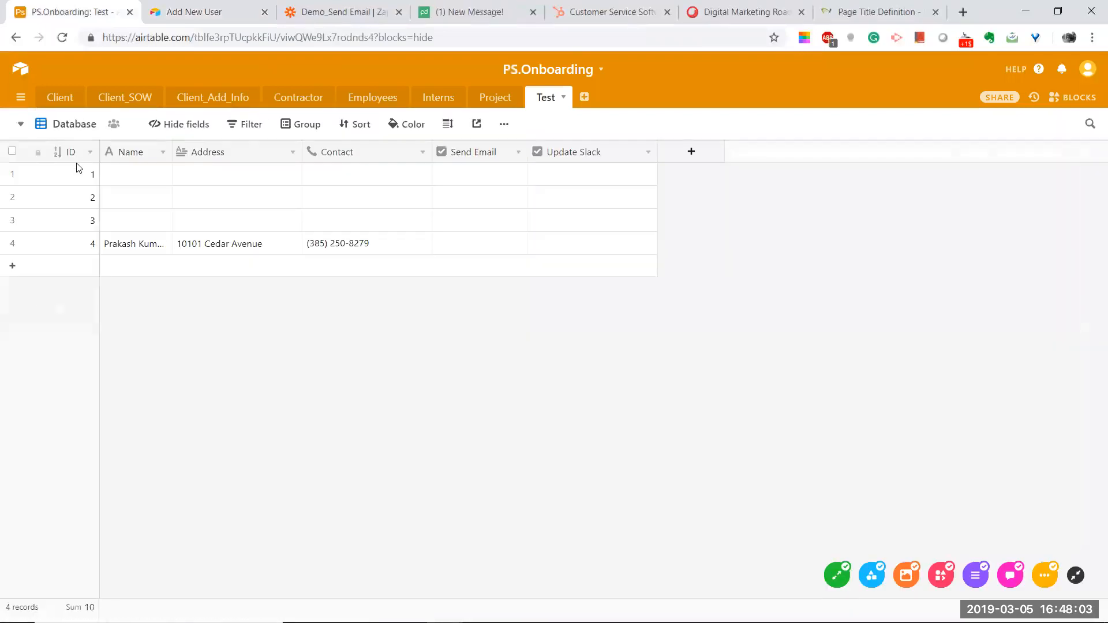
left_click(12, 174)
left_click(12, 197)
left_click(12, 220)
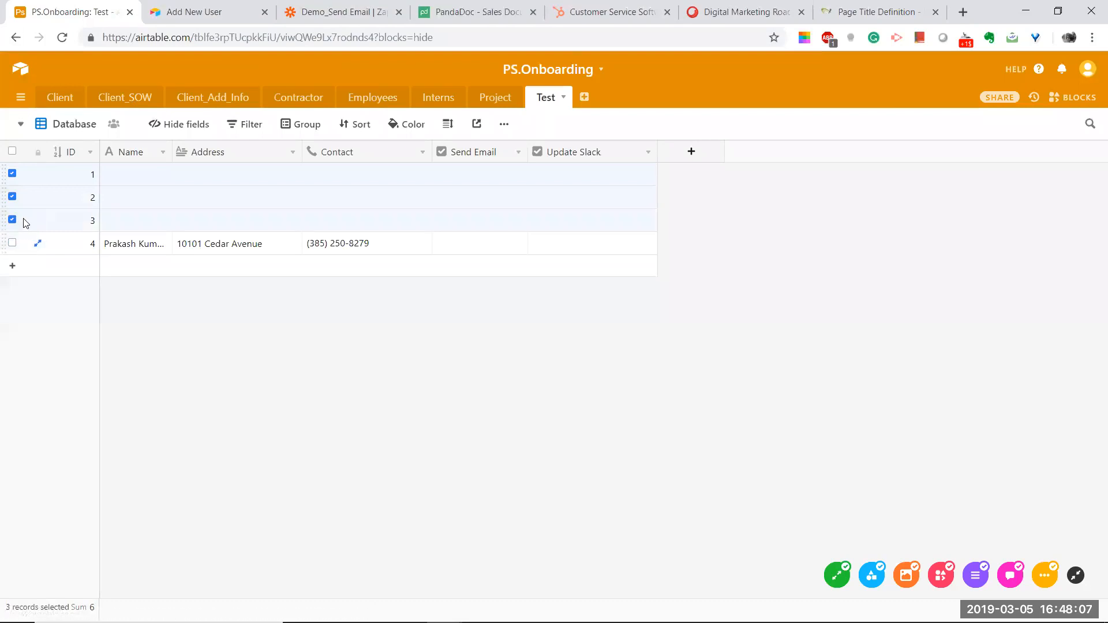
right_click(27, 186)
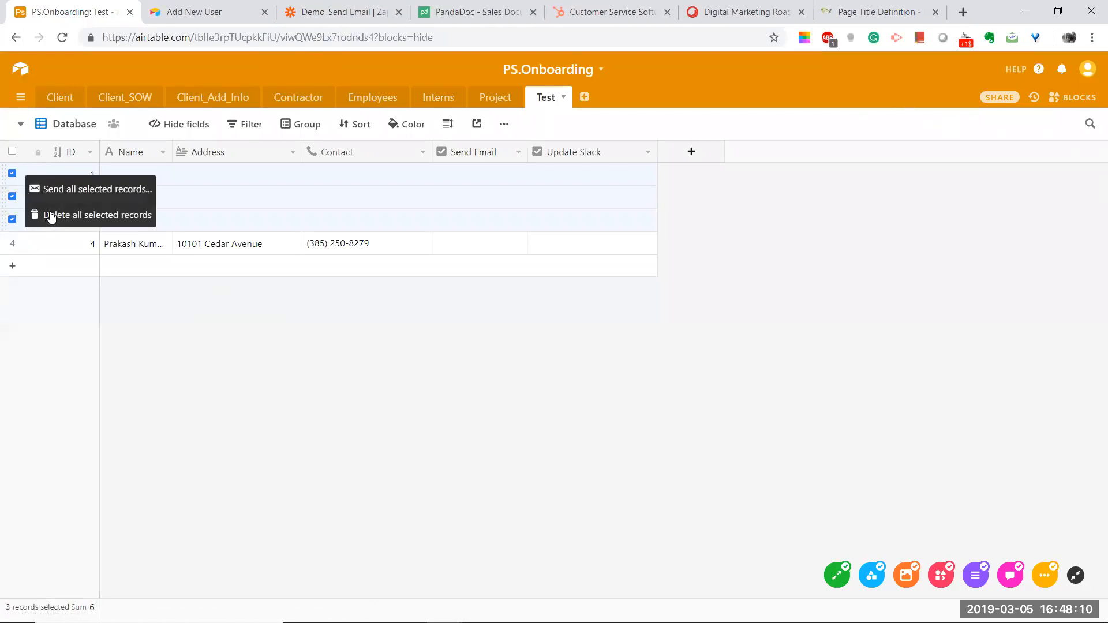
left_click(52, 215)
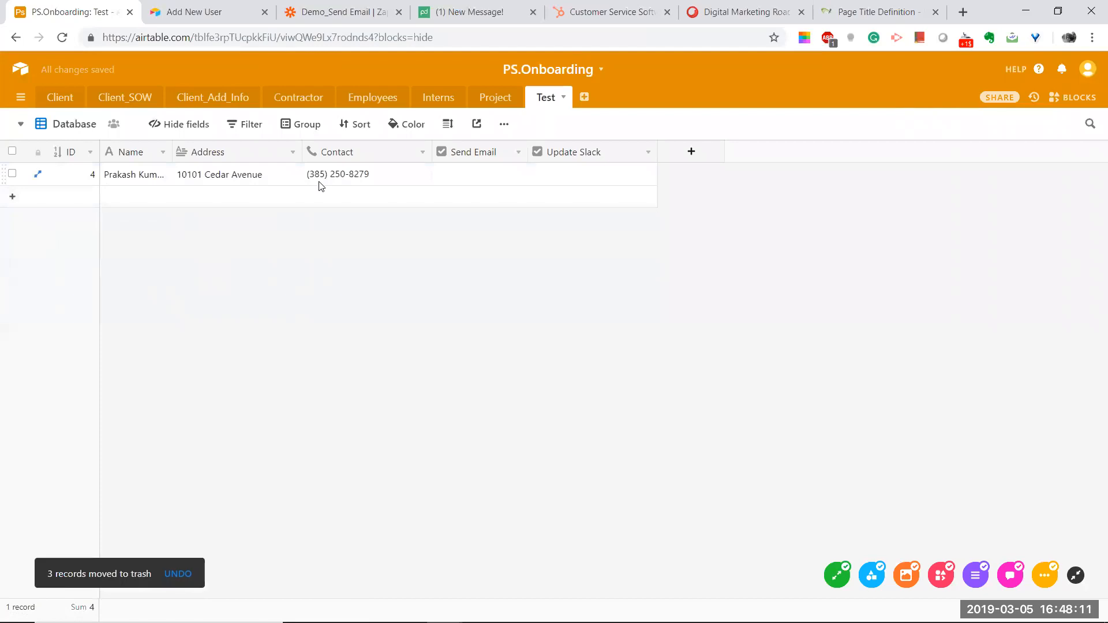
Step: Switch to the New User Checklist view and return to the Zapier zap
left_click(52, 126)
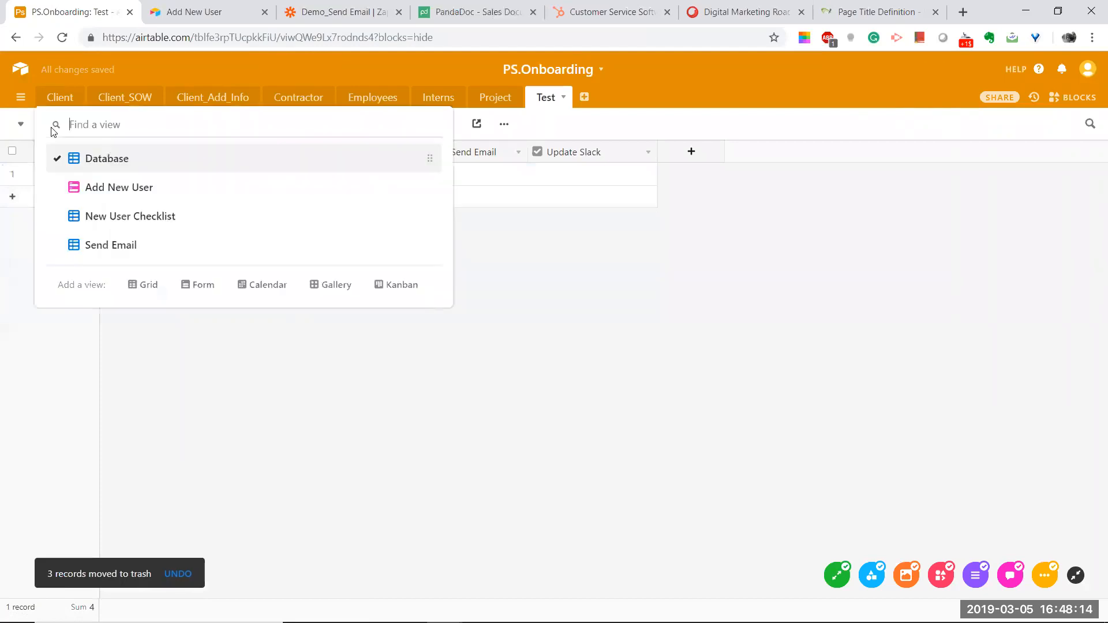
left_click(90, 218)
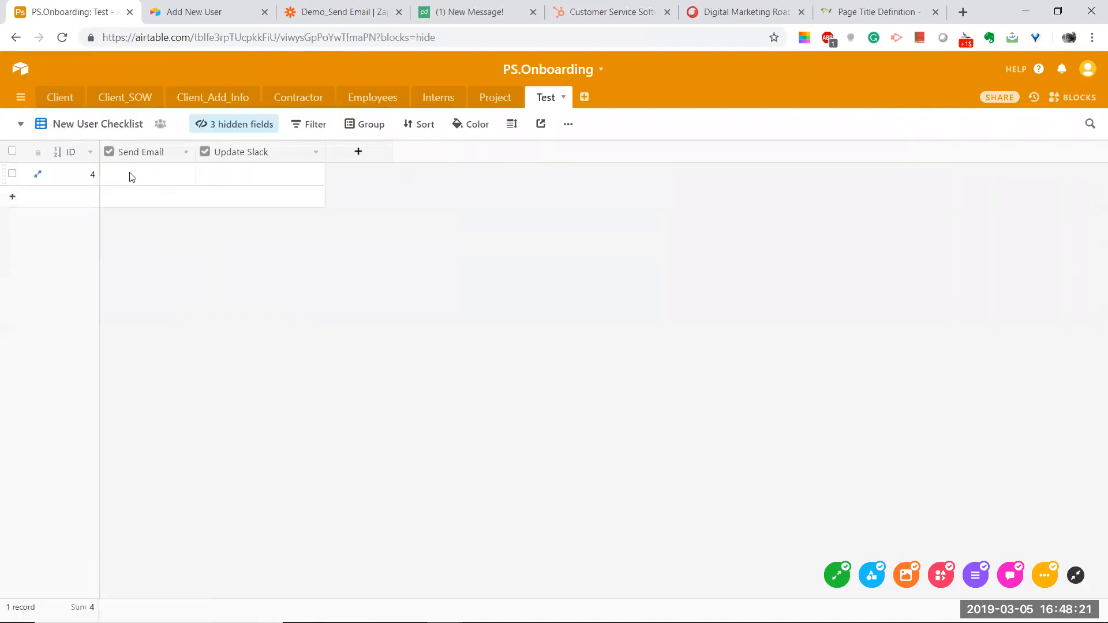
left_click(293, 19)
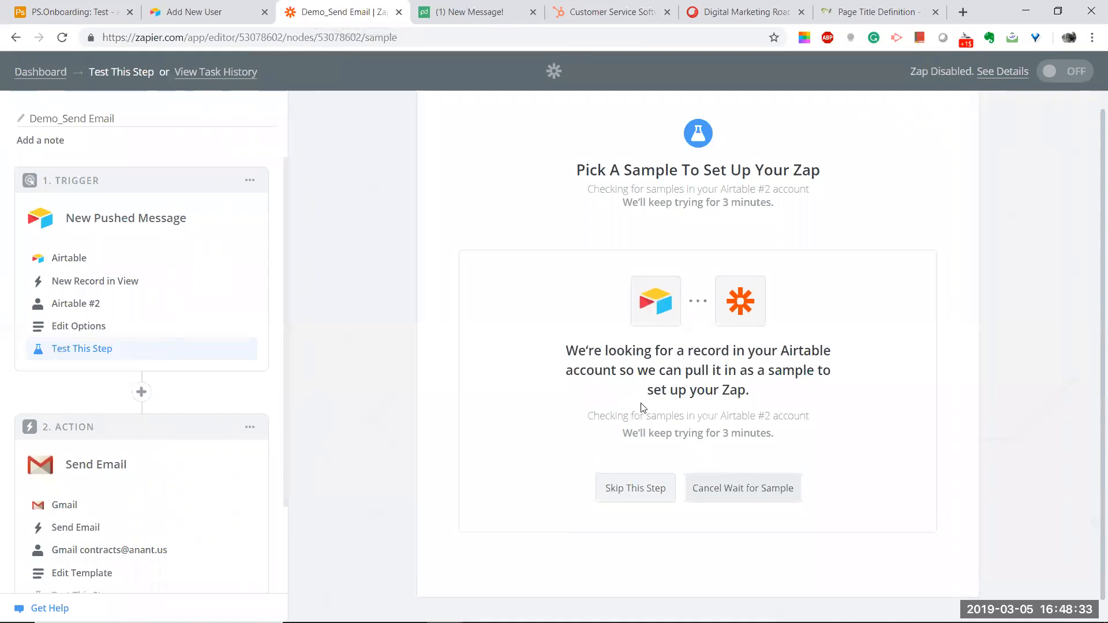
Step: Tick Send Email for record 4 in the Airtable base
scroll(639, 407, "down", 1)
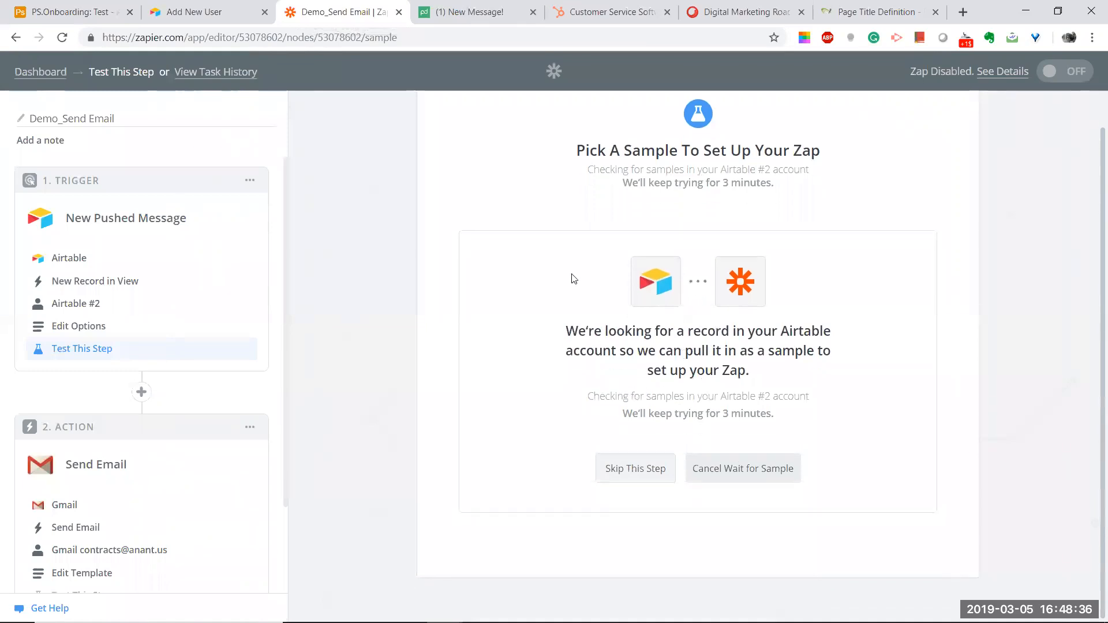
left_click(98, 13)
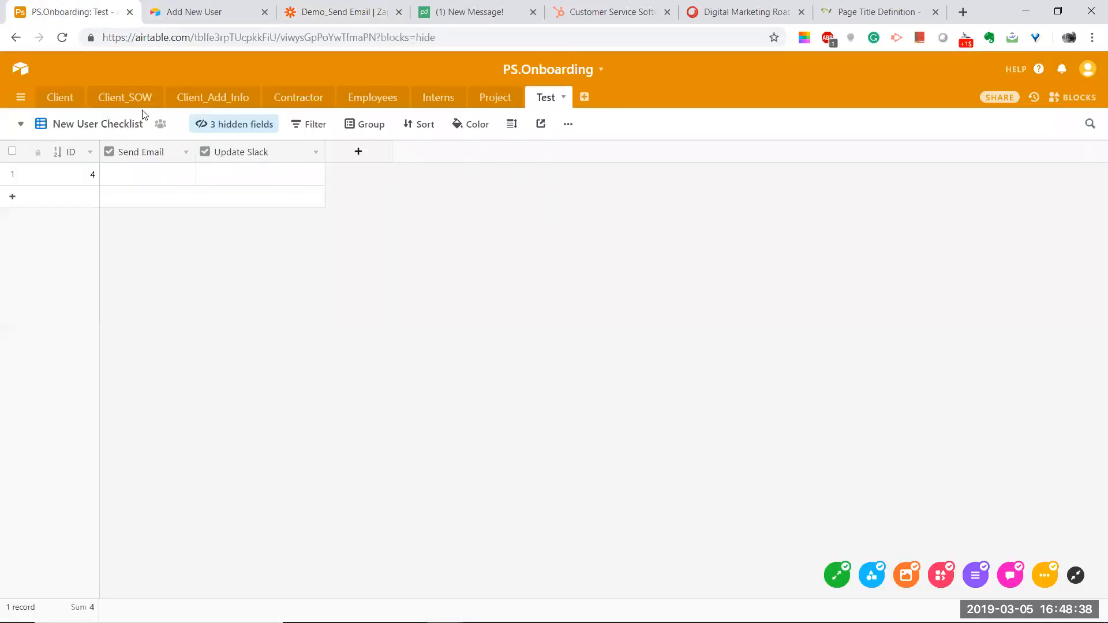
left_click(138, 181)
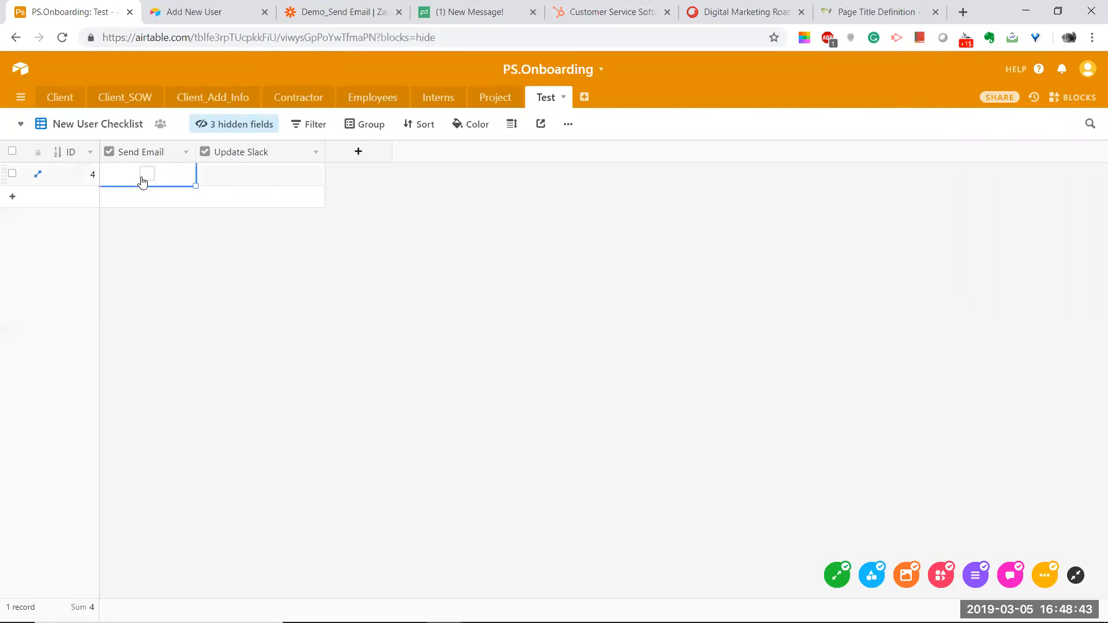
left_click(146, 175)
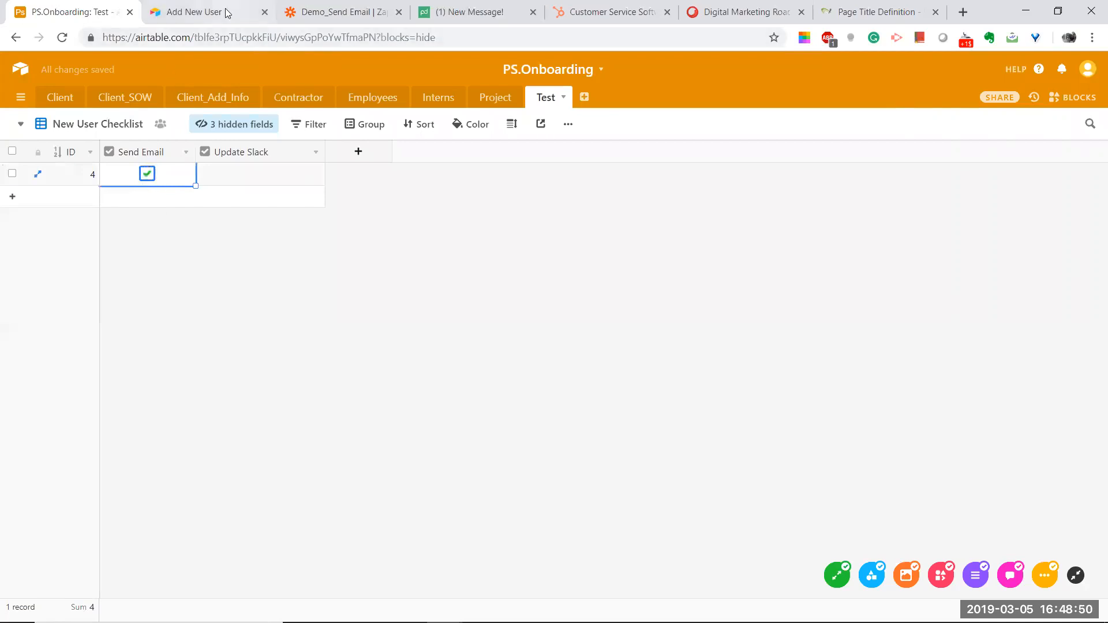
Step: In Zapier, continue with the Record A sample and keep Send Email as the Gmail action
left_click(337, 12)
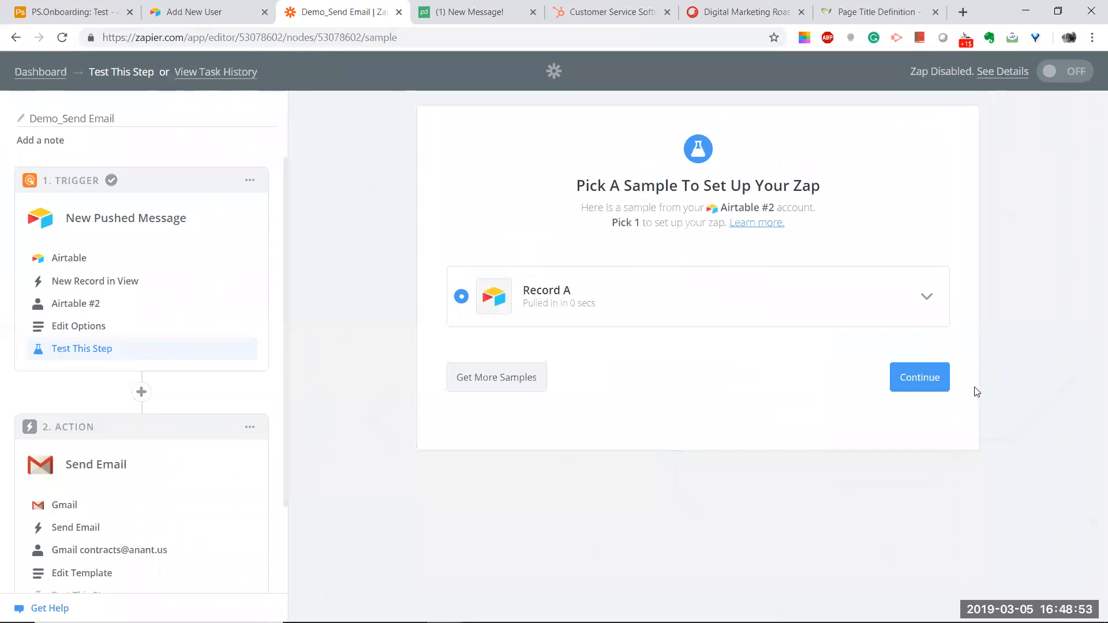
left_click(924, 376)
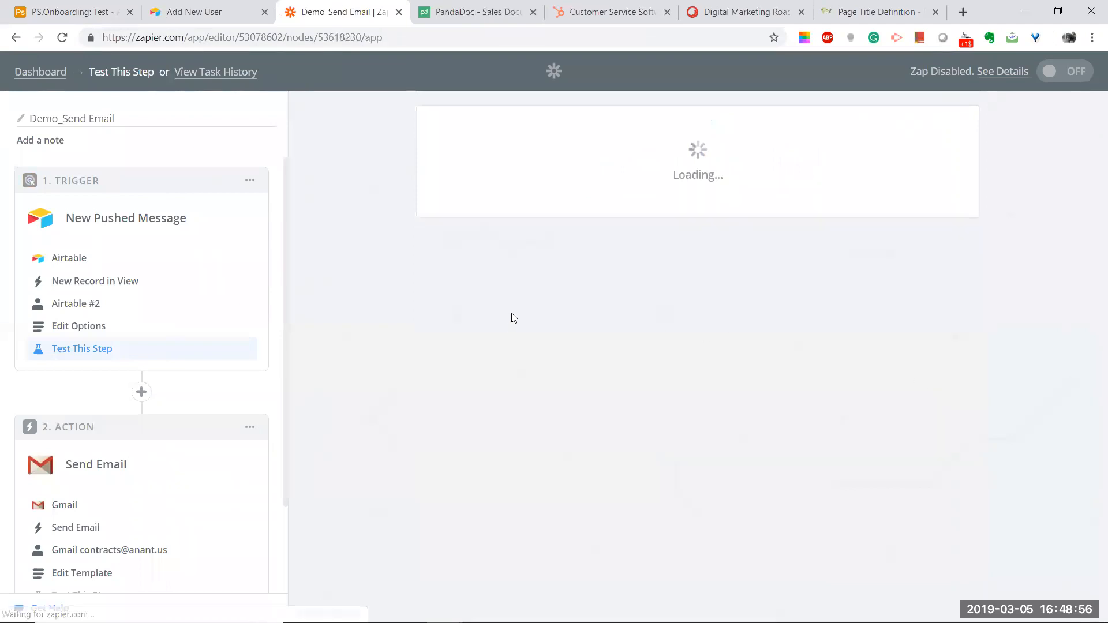
scroll(841, 413, "down", 10)
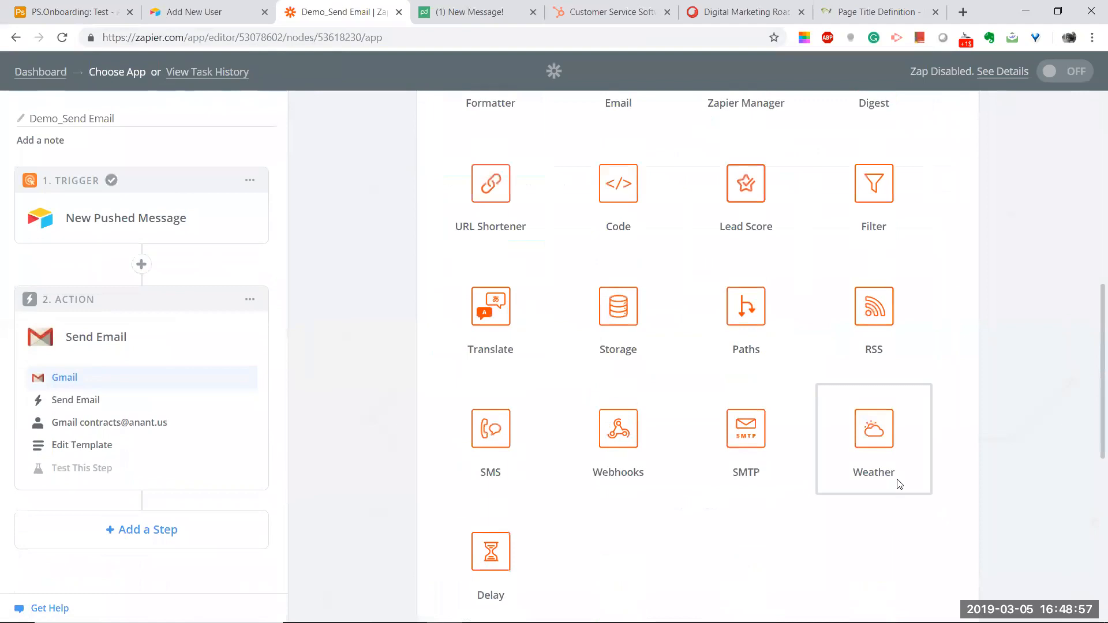
scroll(898, 484, "down", 8)
left_click(920, 532)
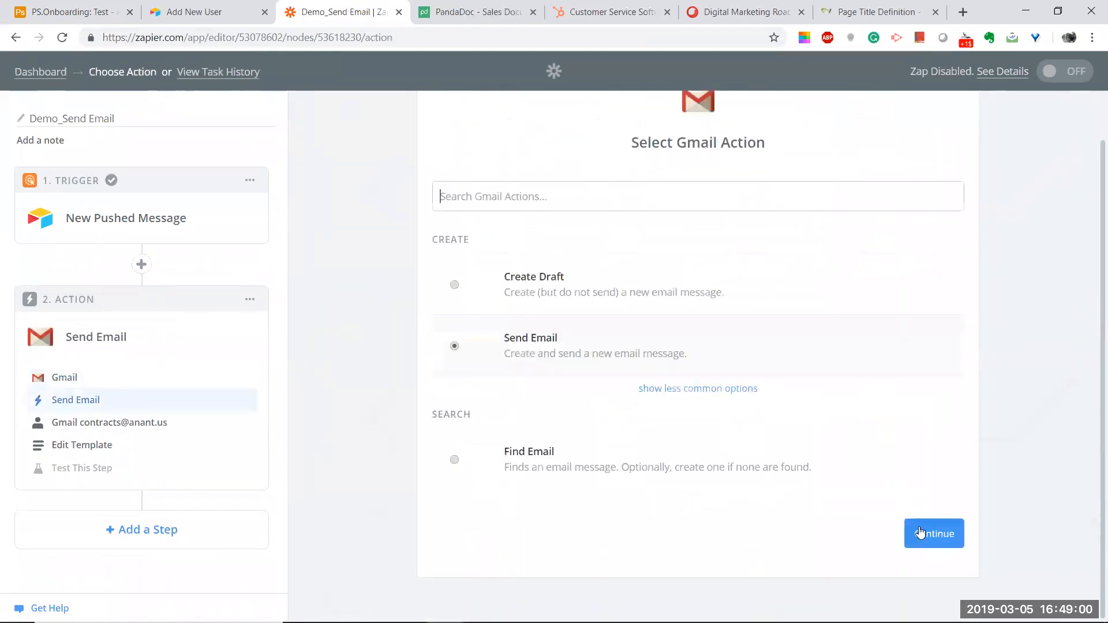
left_click(926, 536)
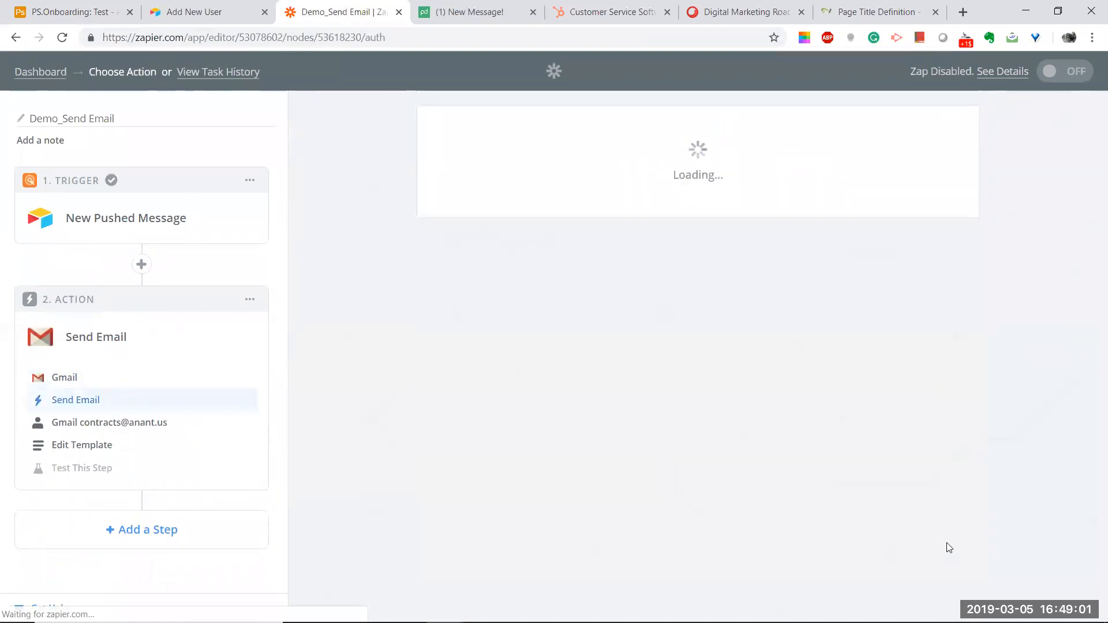
scroll(941, 528, "down", 2)
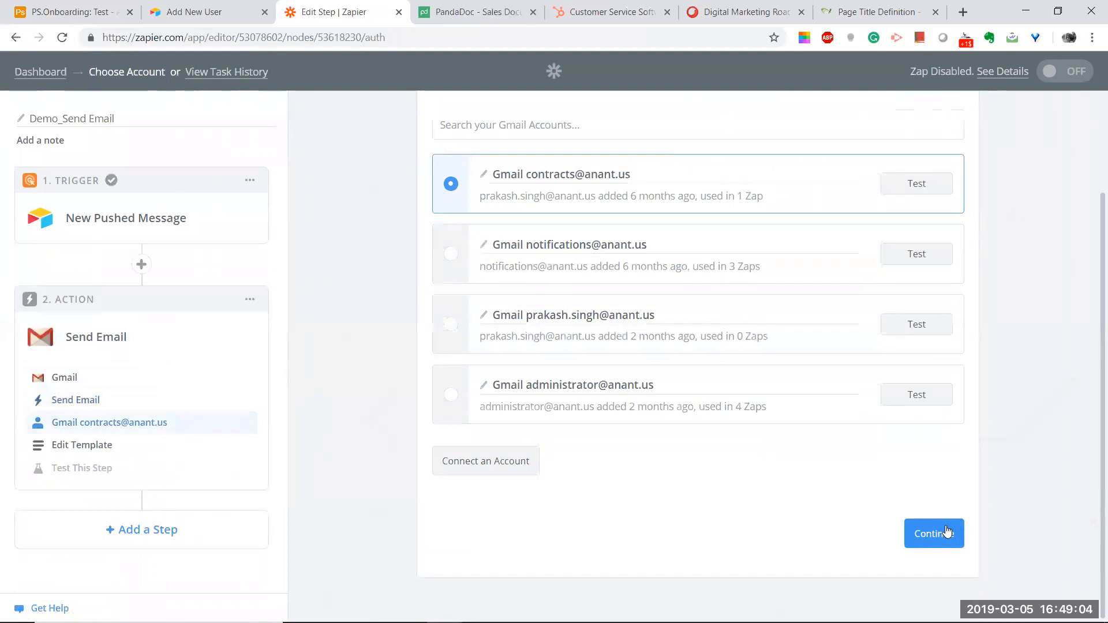
Step: Confirm the chosen Gmail account and continue to the test step
left_click(949, 534)
scroll(971, 521, "down", 6)
scroll(973, 521, "down", 10)
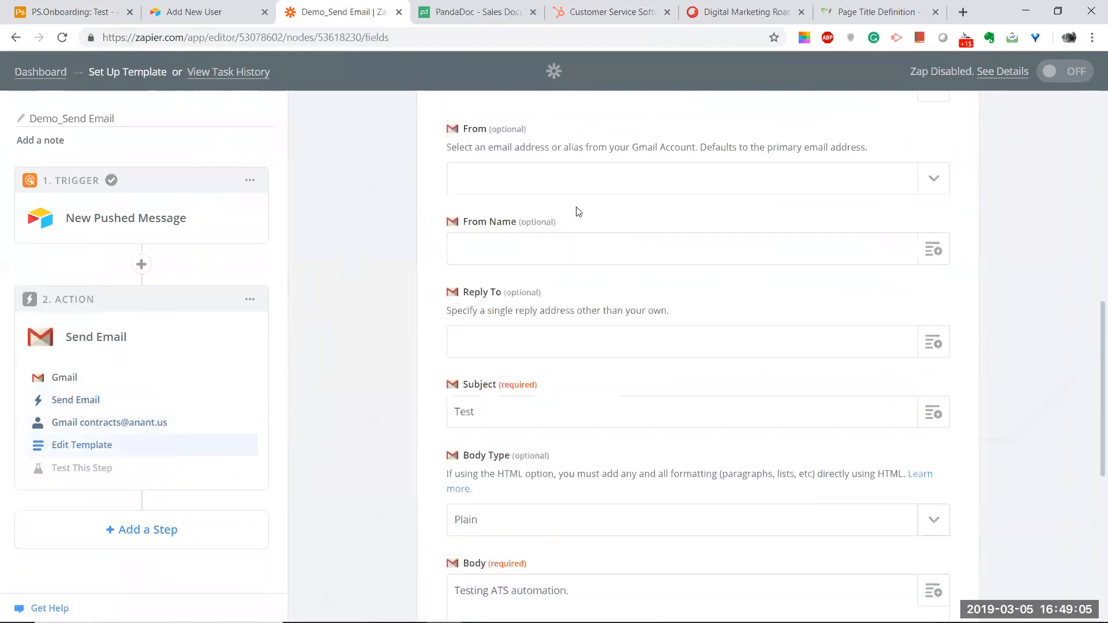
left_click(907, 543)
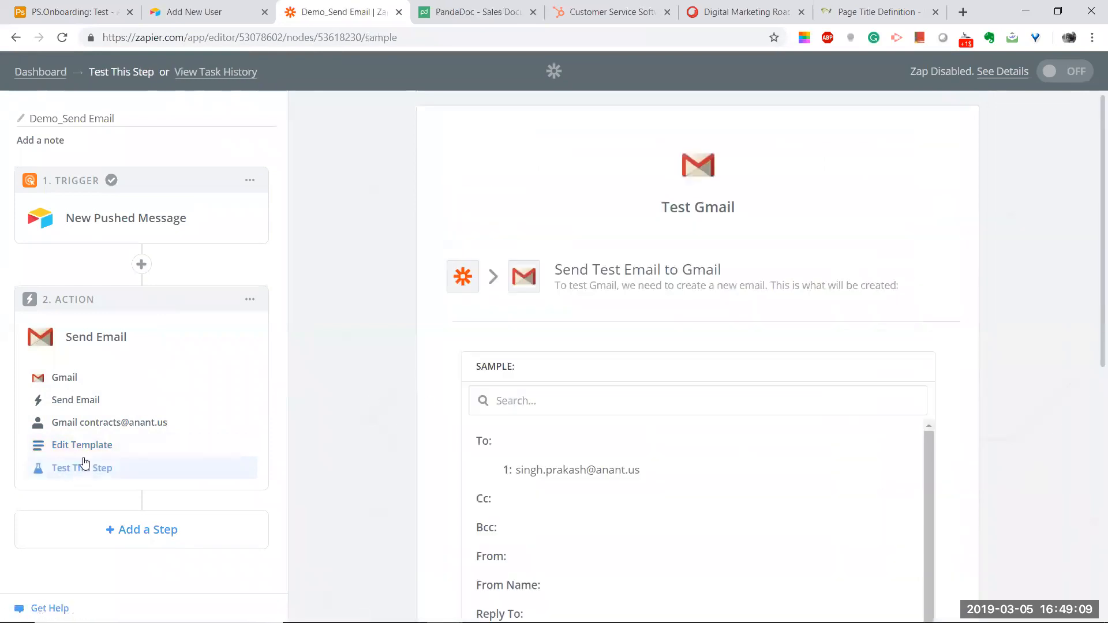
Step: Insert the record's Name field after "Testing ATS automation." in the email body and continue
left_click(109, 444)
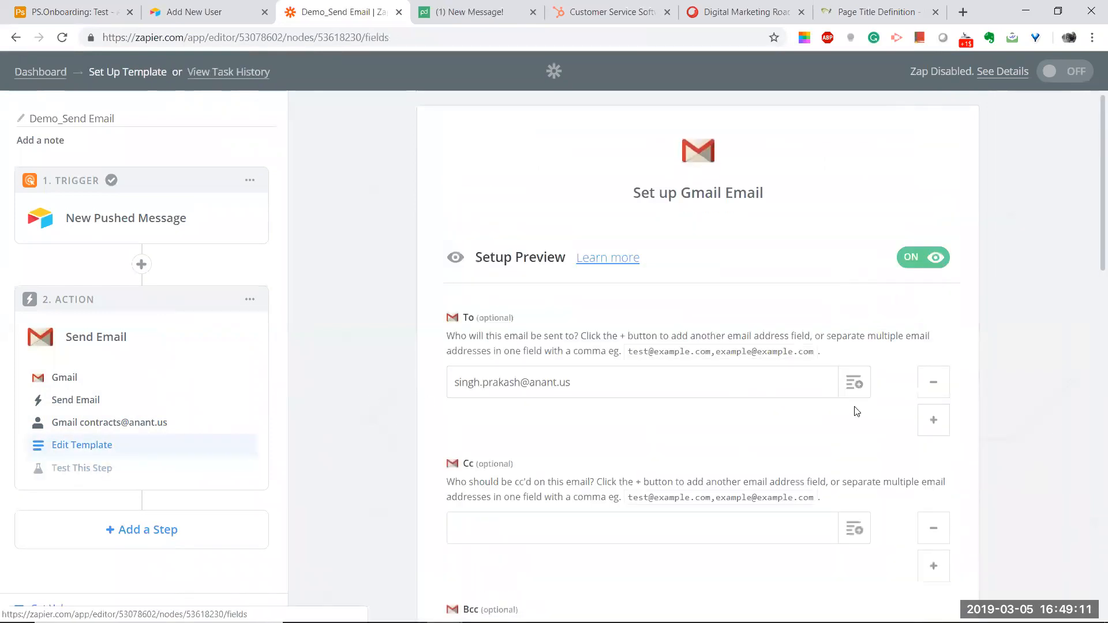
scroll(854, 408, "down", 3)
scroll(863, 401, "down", 9)
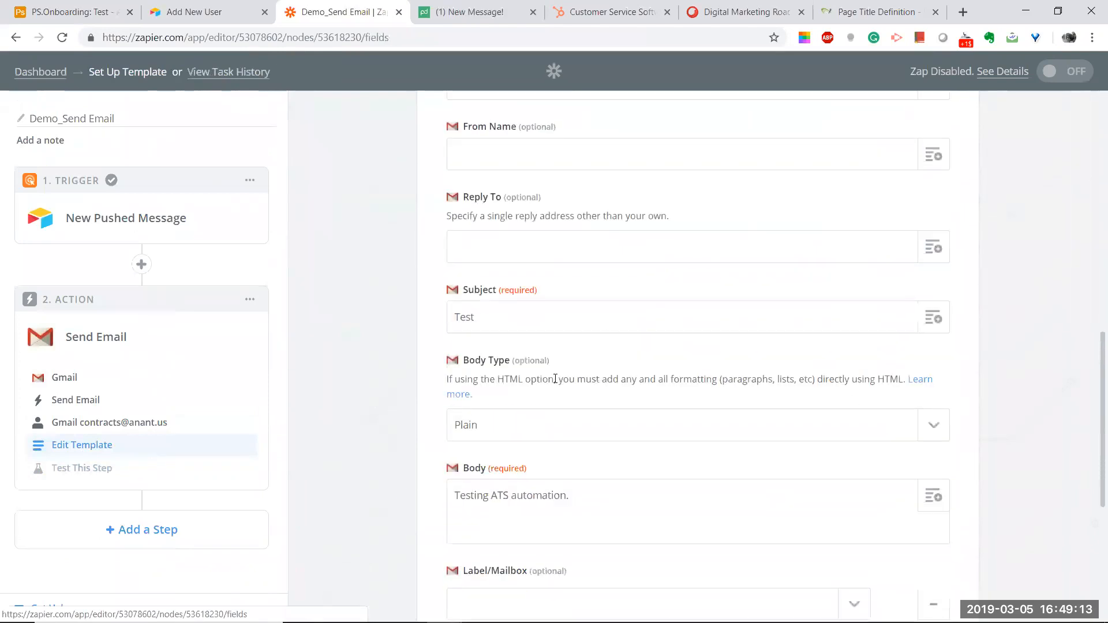
left_click(606, 500)
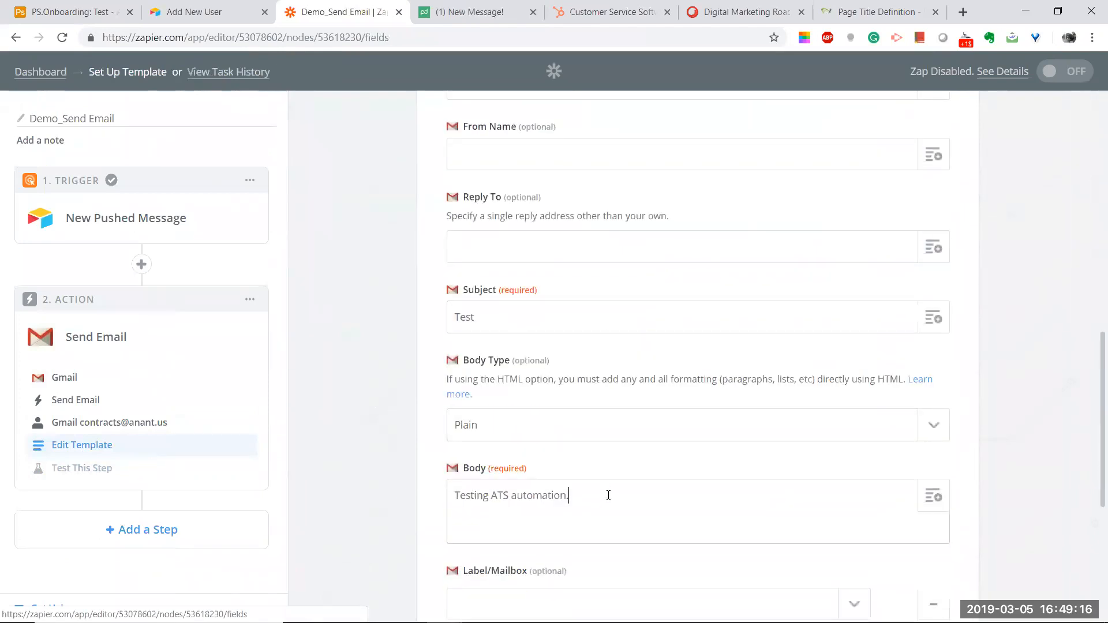
left_click(932, 495)
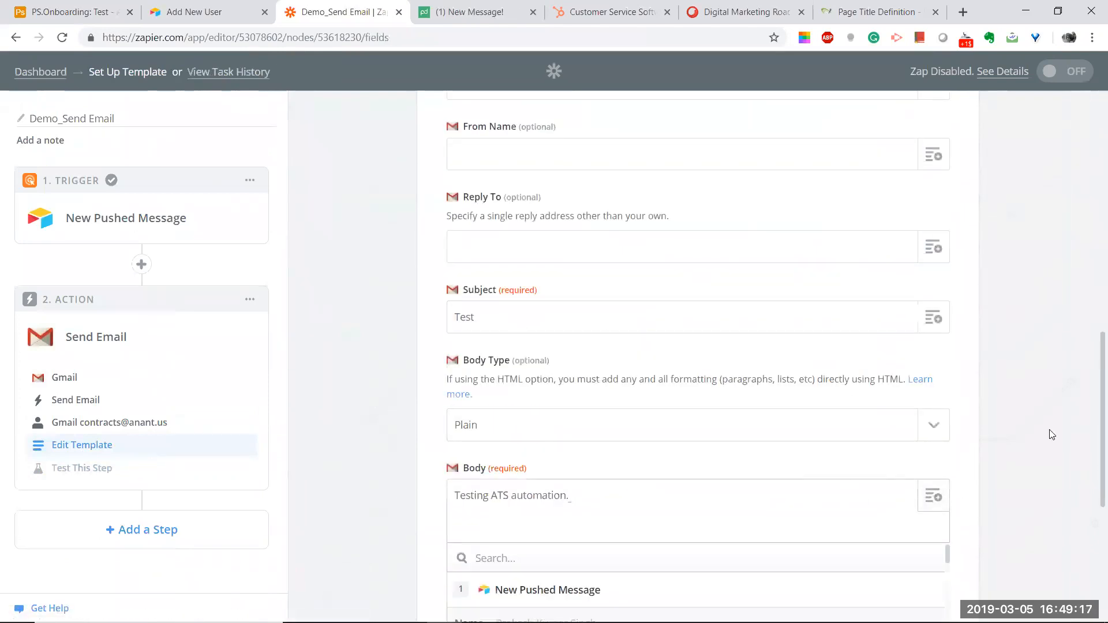
scroll(1060, 421, "down", 5)
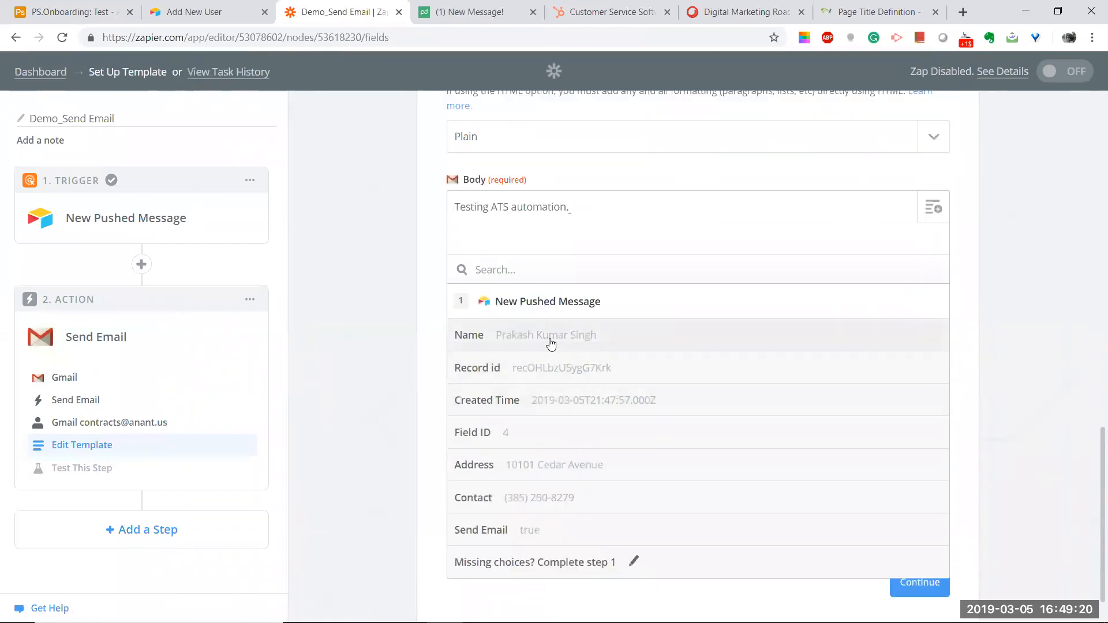
left_click(552, 333)
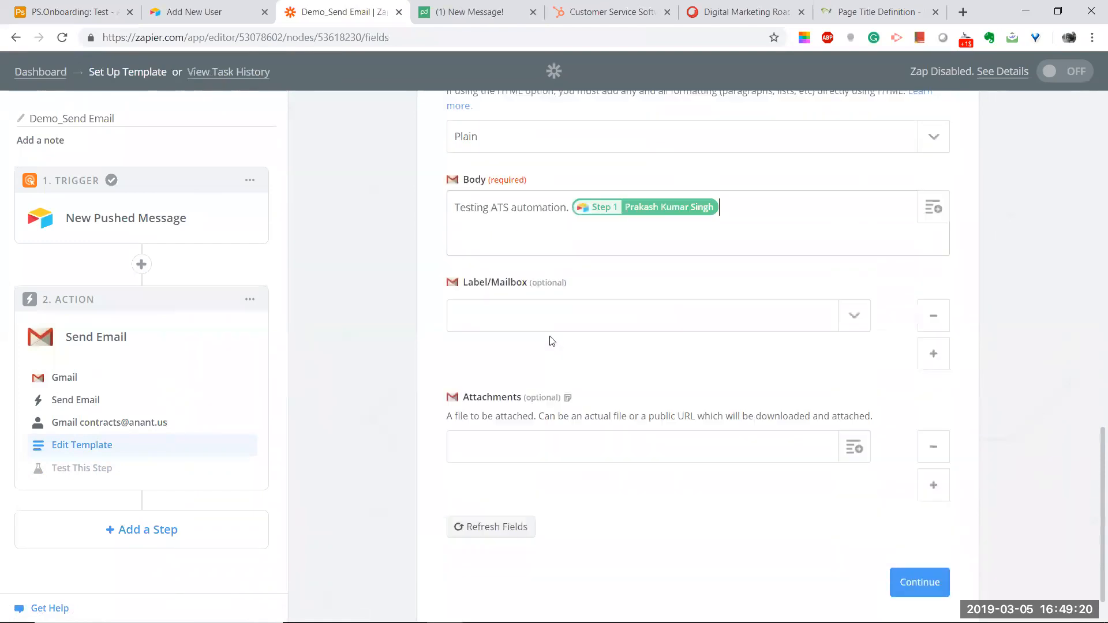
left_click(918, 583)
scroll(715, 485, "down", 3)
scroll(994, 479, "down", 5)
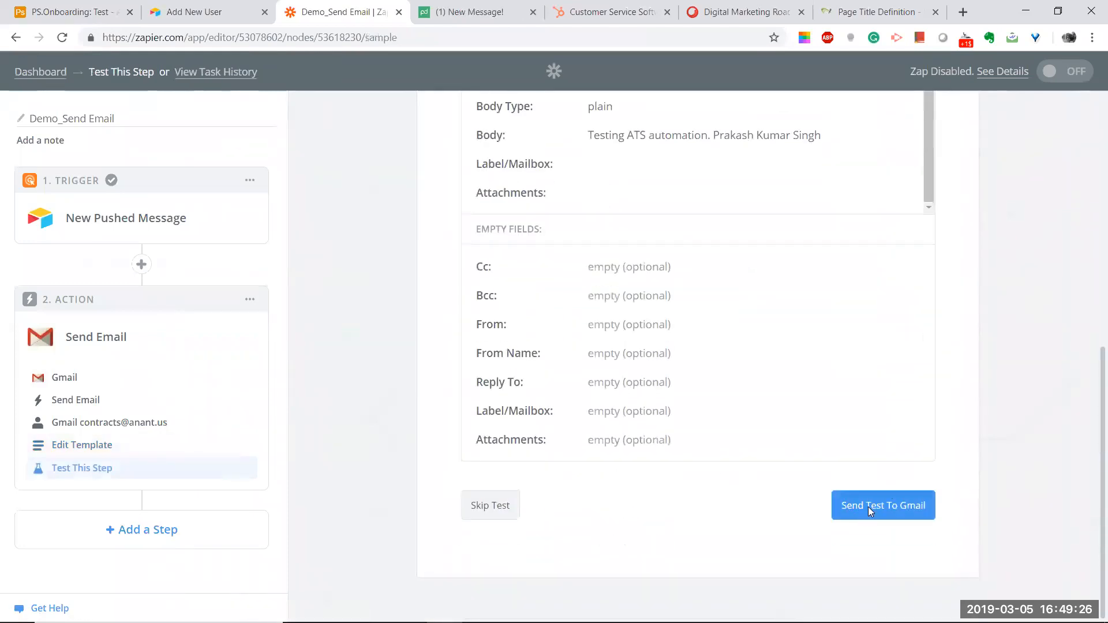
Step: Send the Gmail test email and finish the Demo_Send Email zap setup
left_click(862, 508)
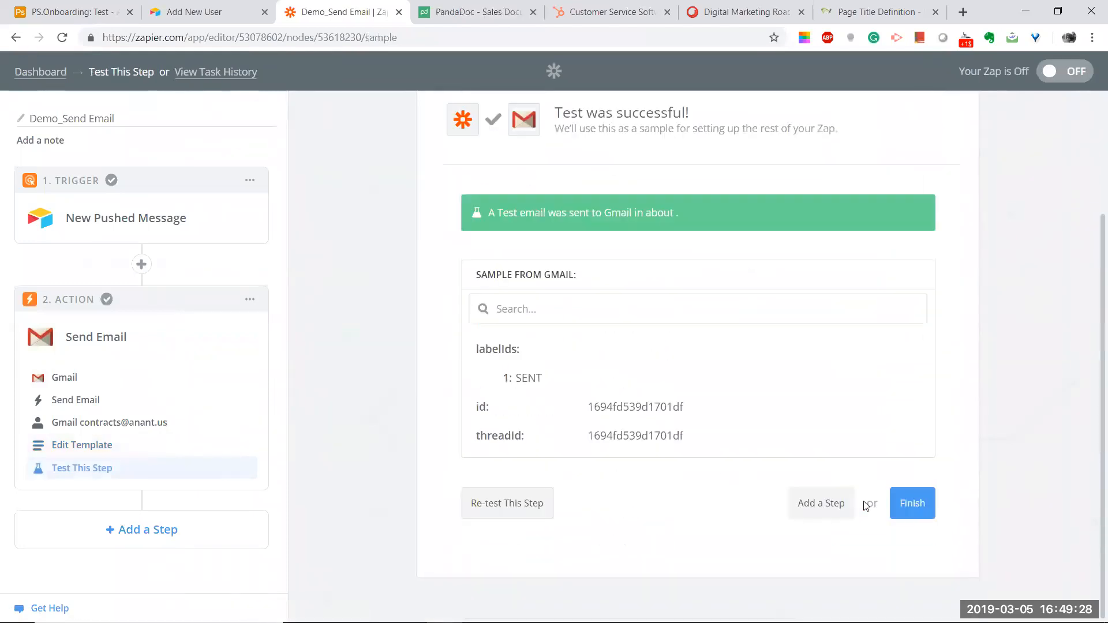
left_click(915, 504)
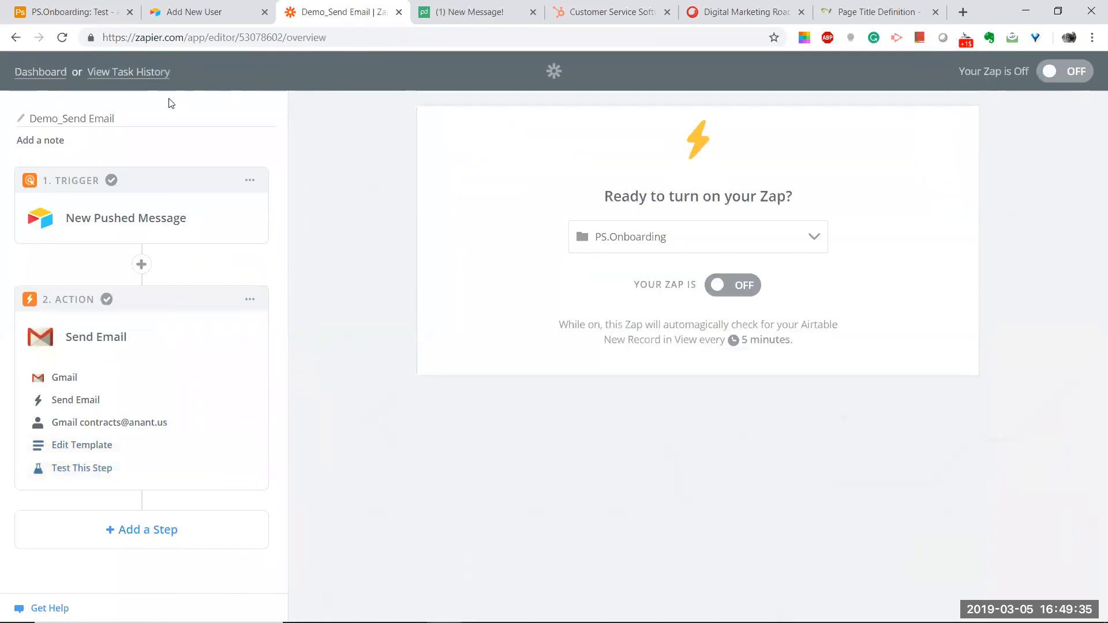
key("alt+Tab")
key("alt+Tab")
key("alt+Tab")
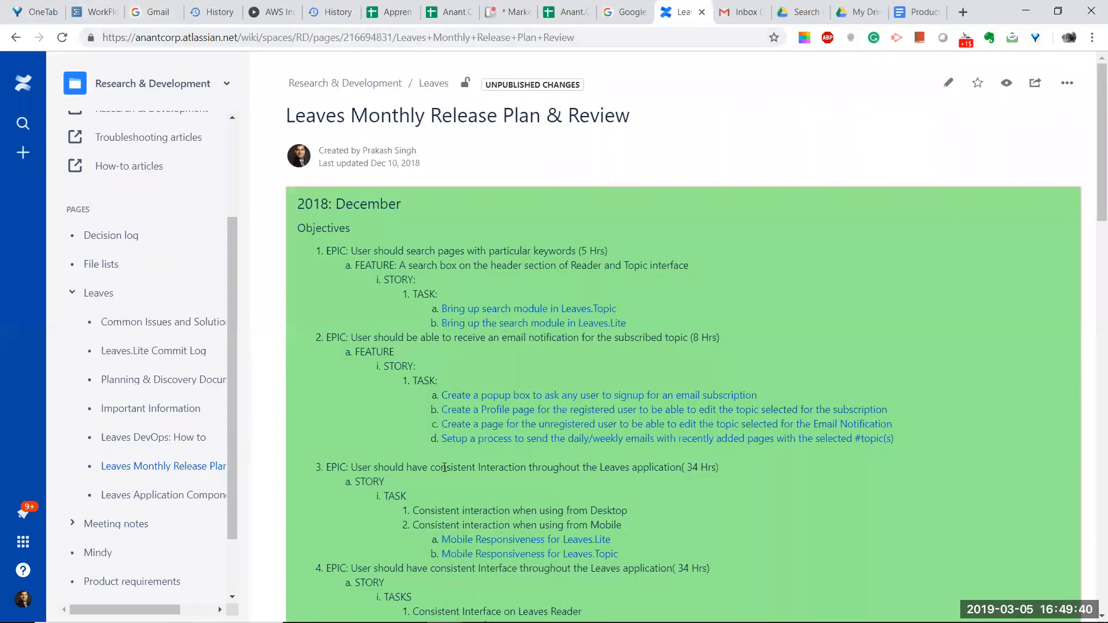
Step: Bring the Leaves browser window forward and switch to the Gmail inbox tab
mouse_move(444, 609)
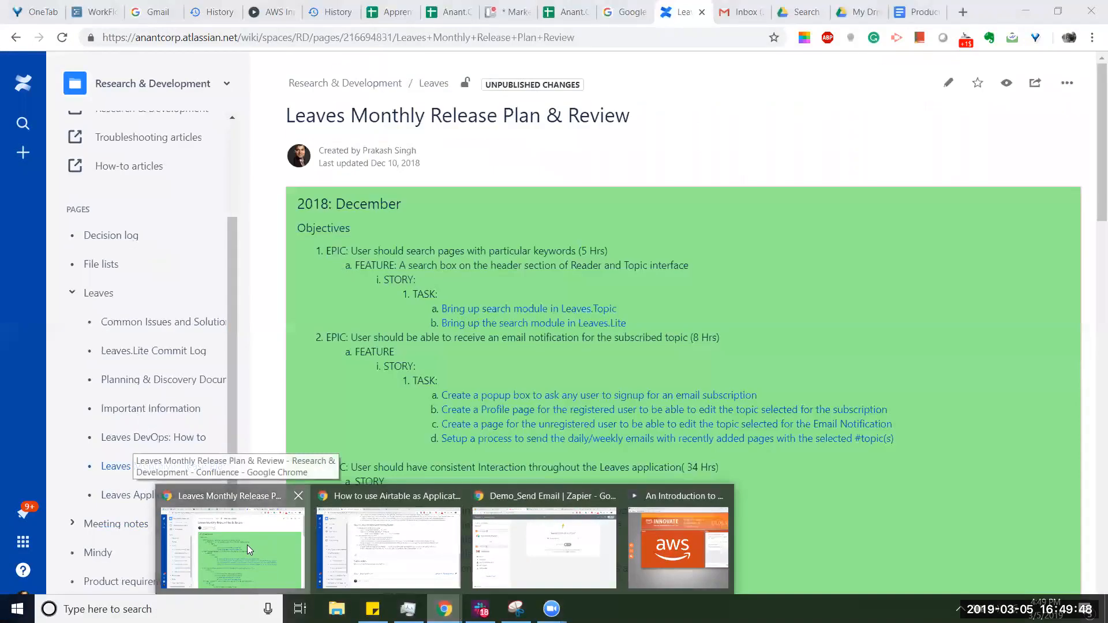
left_click(247, 544)
key("ctrl+Tab")
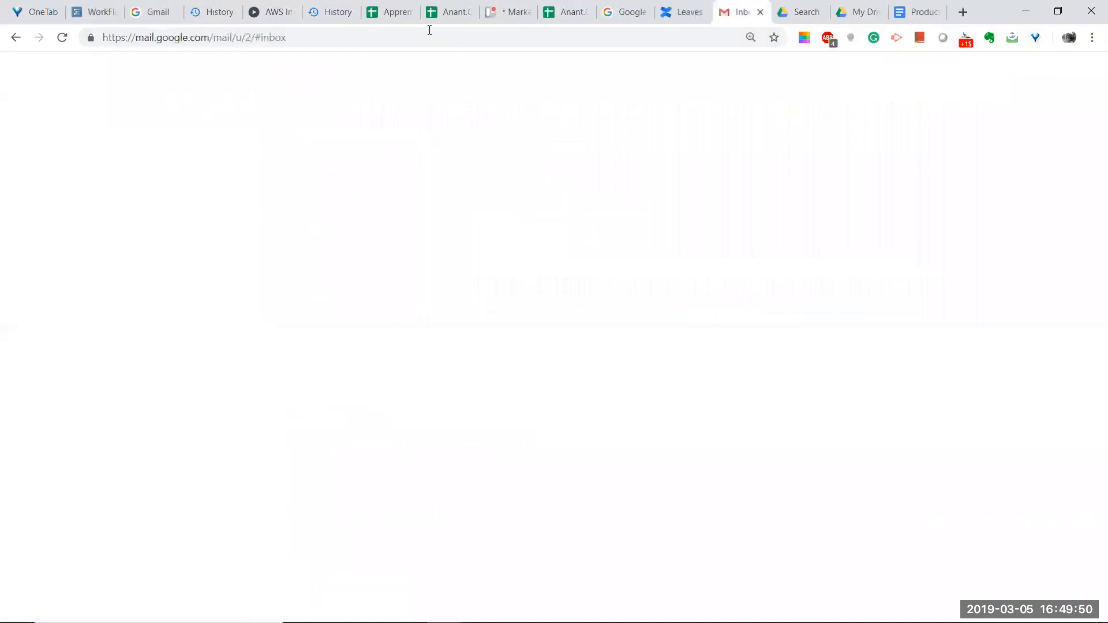
Step: Restore the browser window and sign in to the other Gmail account with its saved password
left_click(1059, 13)
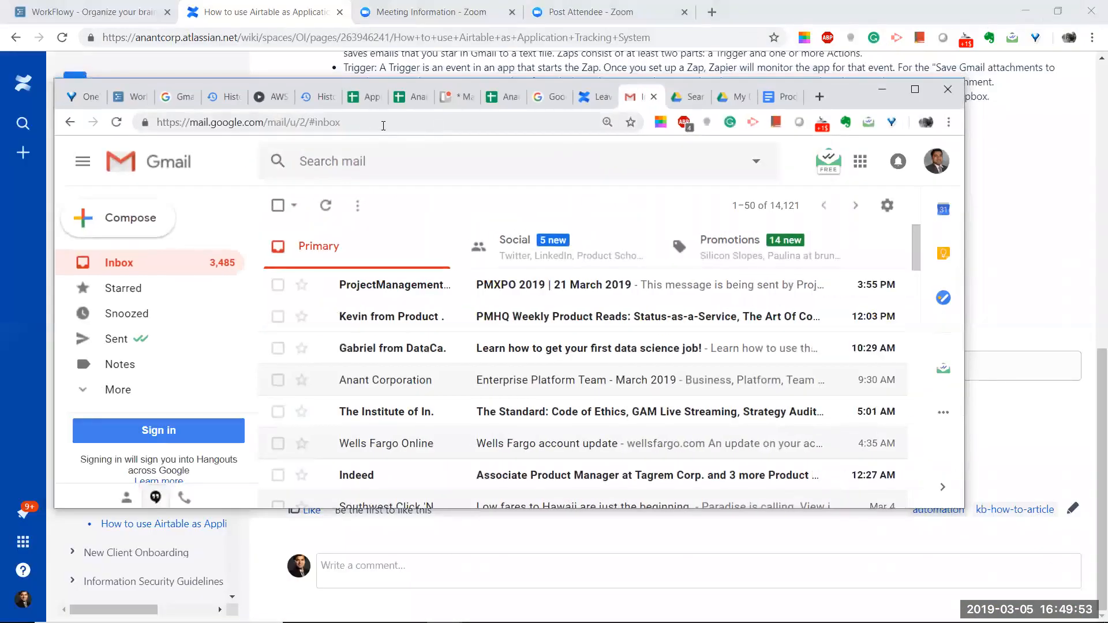
left_click(179, 97)
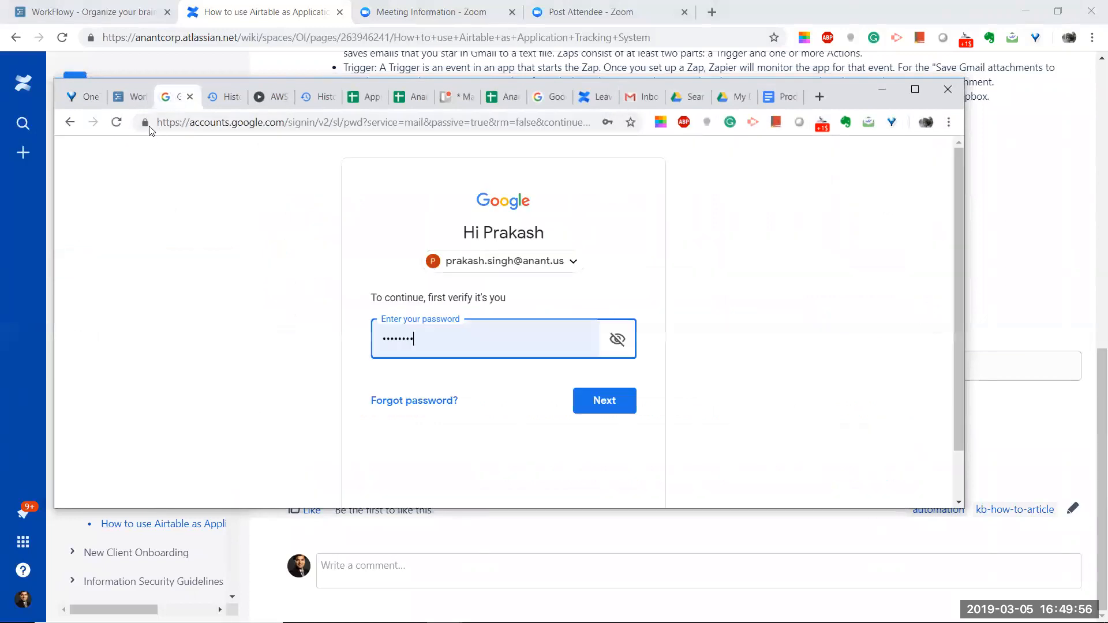
left_click(601, 401)
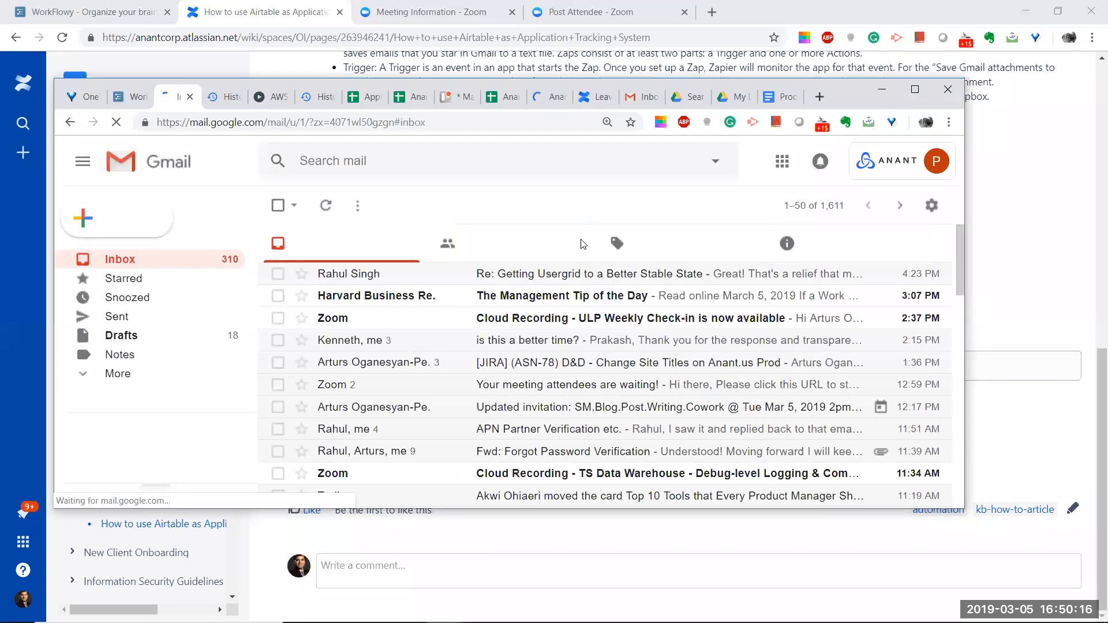
Step: Browse the Social, Promotions and Updates categories, return to Inbox, then switch windows
left_click(513, 247)
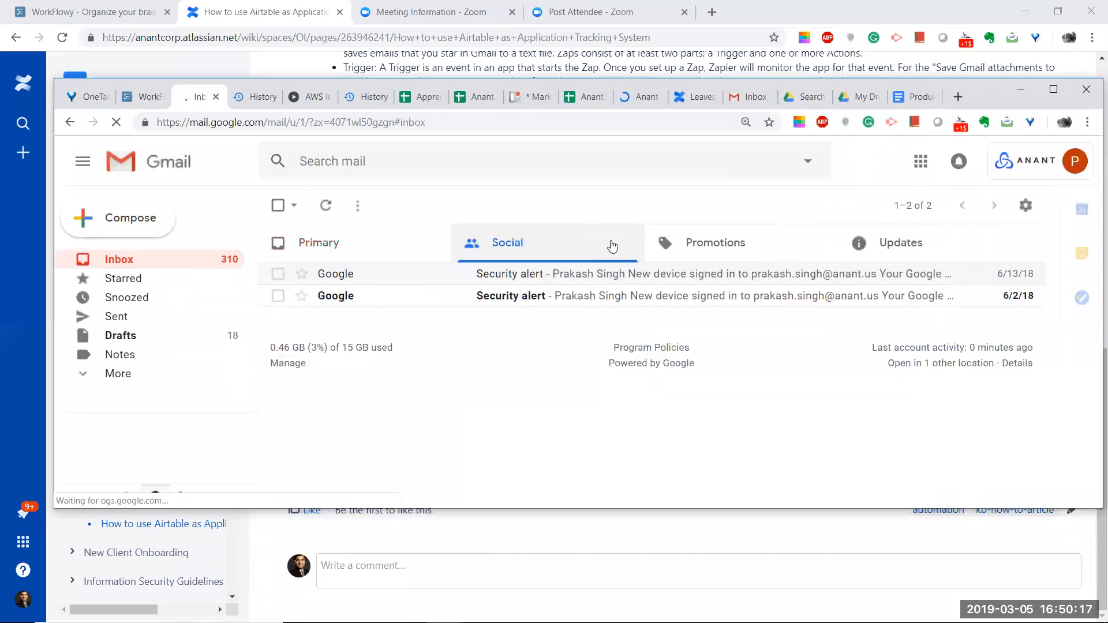
left_click(715, 247)
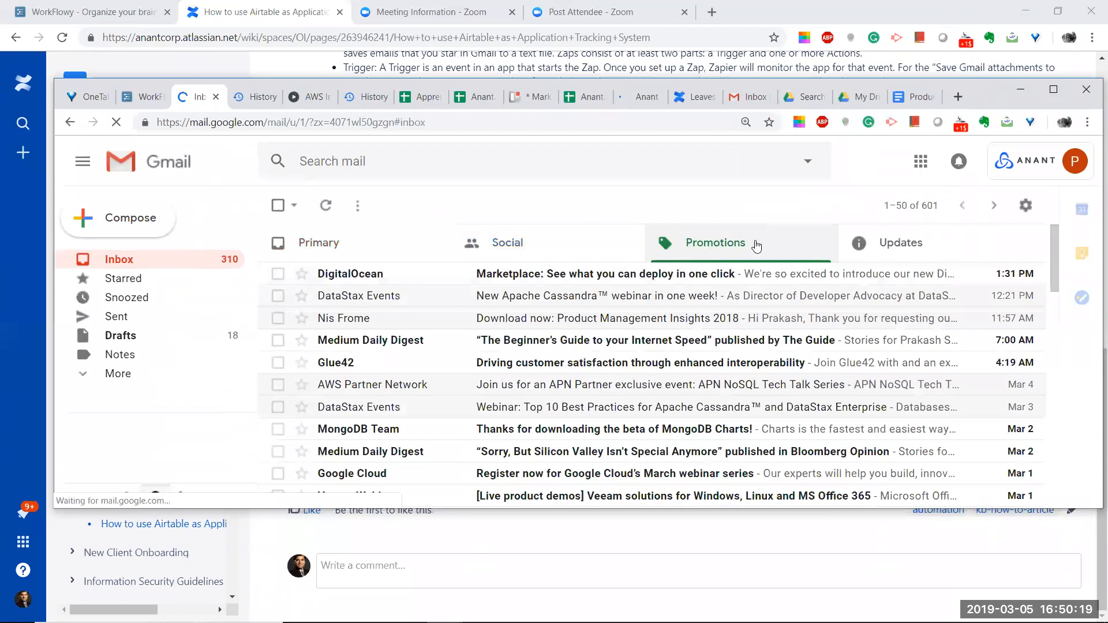
left_click(902, 245)
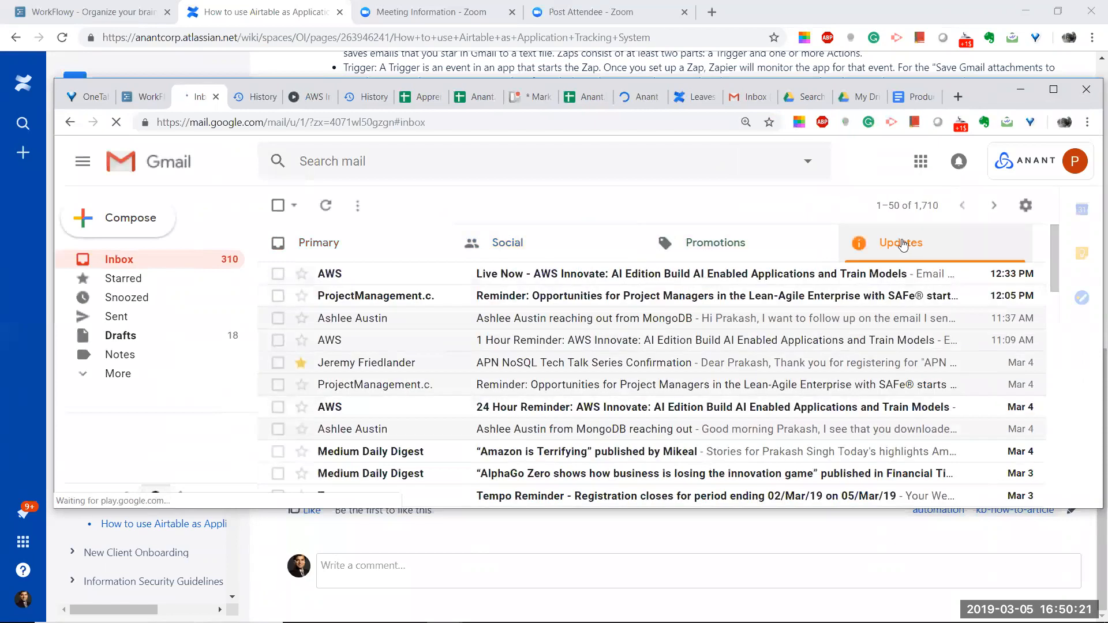
left_click(122, 260)
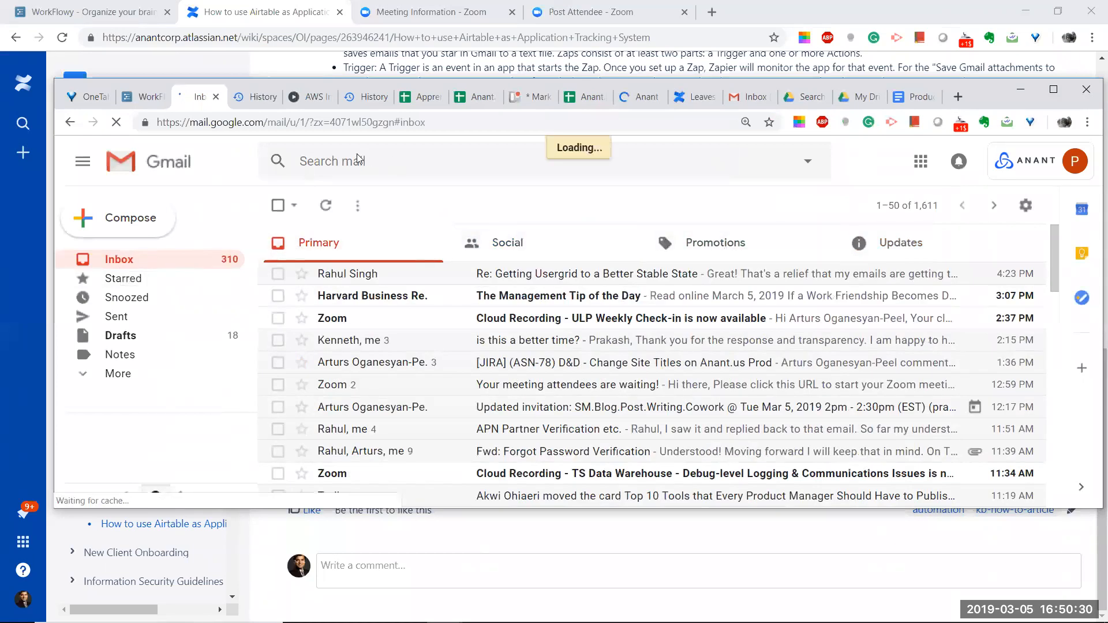
left_click(333, 61)
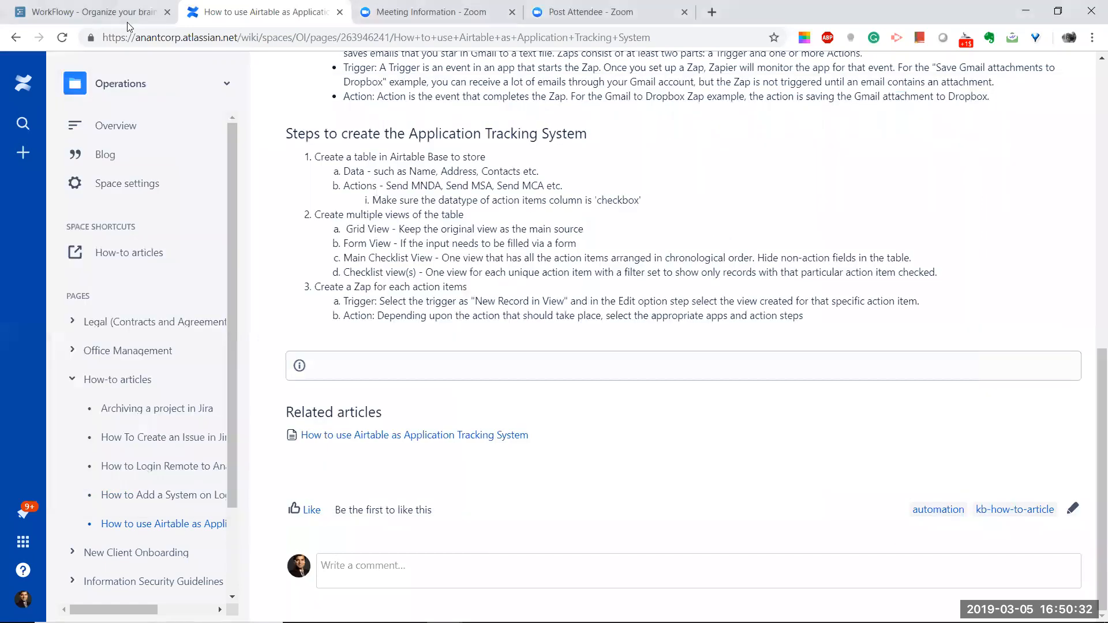
key("alt+Tab")
key("alt+Tab")
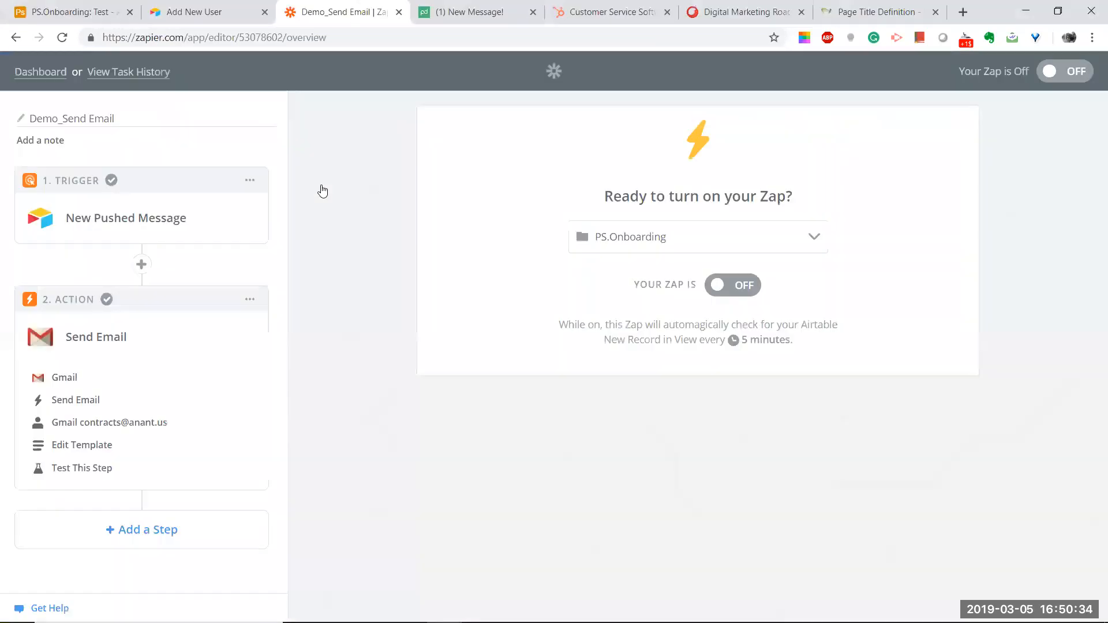
Step: In Edit Template, append a comma and a second e-mail address to the To field
left_click(77, 443)
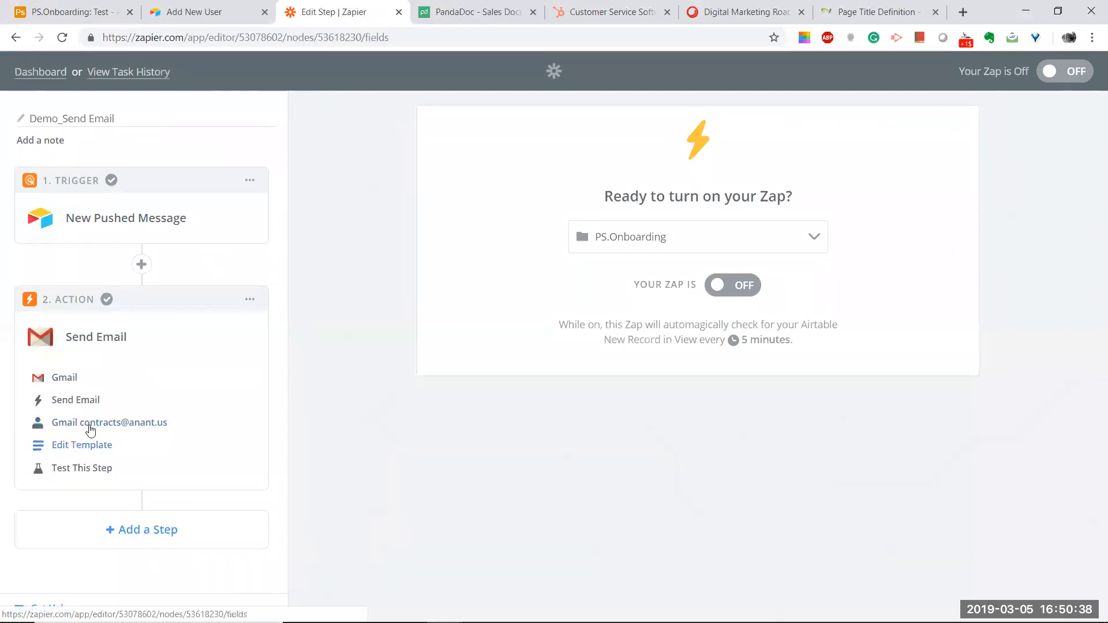
key("alt+Tab")
key("alt+Tab")
scroll(626, 384, "down", 9)
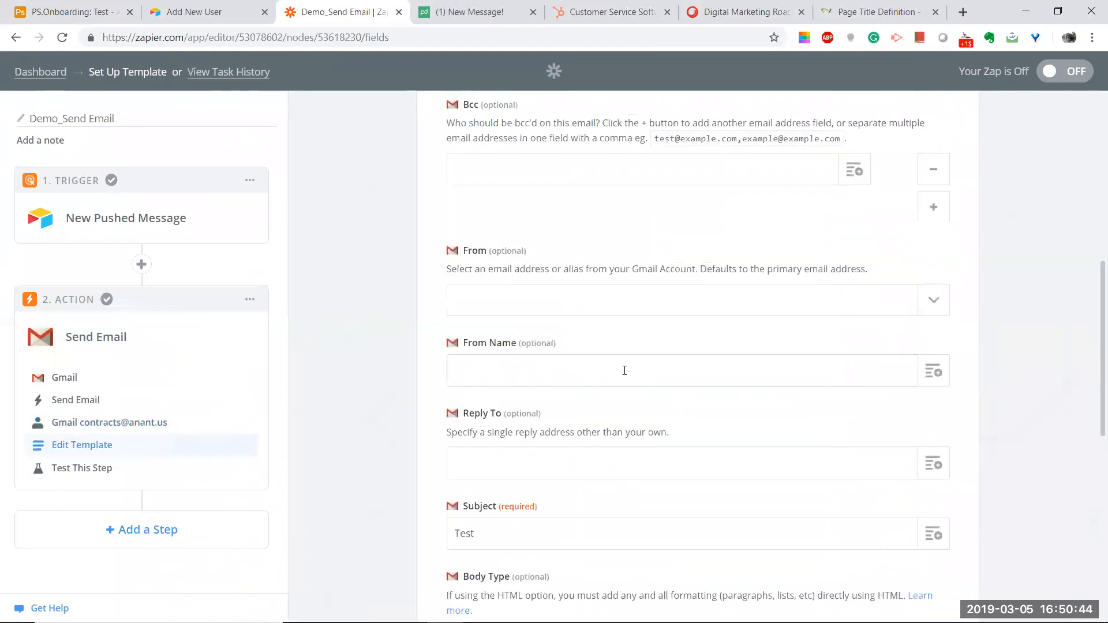
scroll(624, 370, "up", 4)
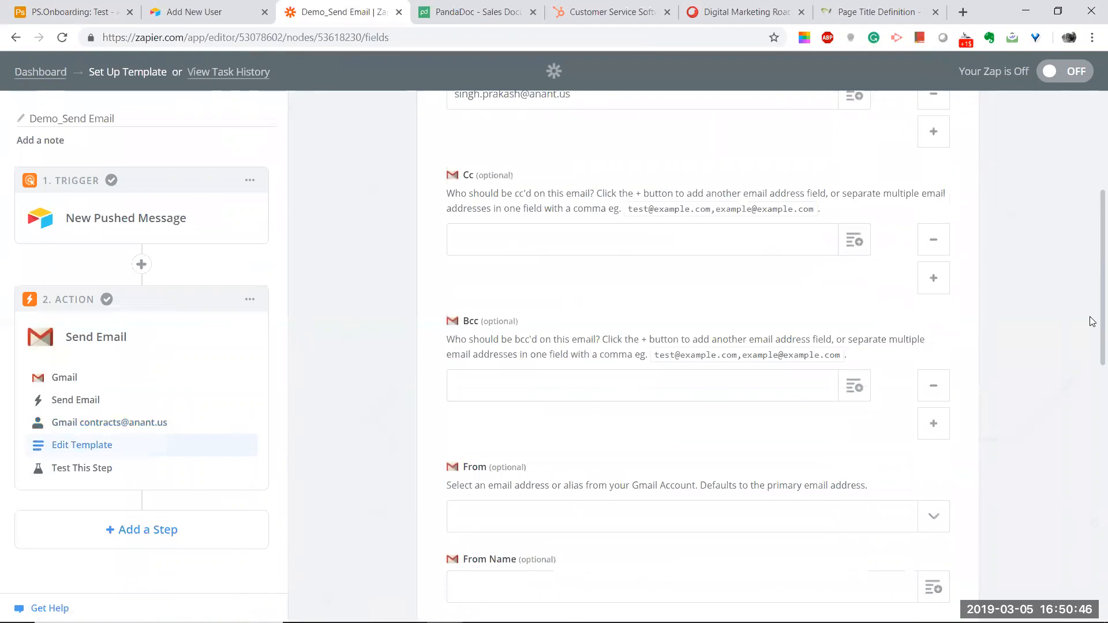
scroll(1091, 314, "up", 3)
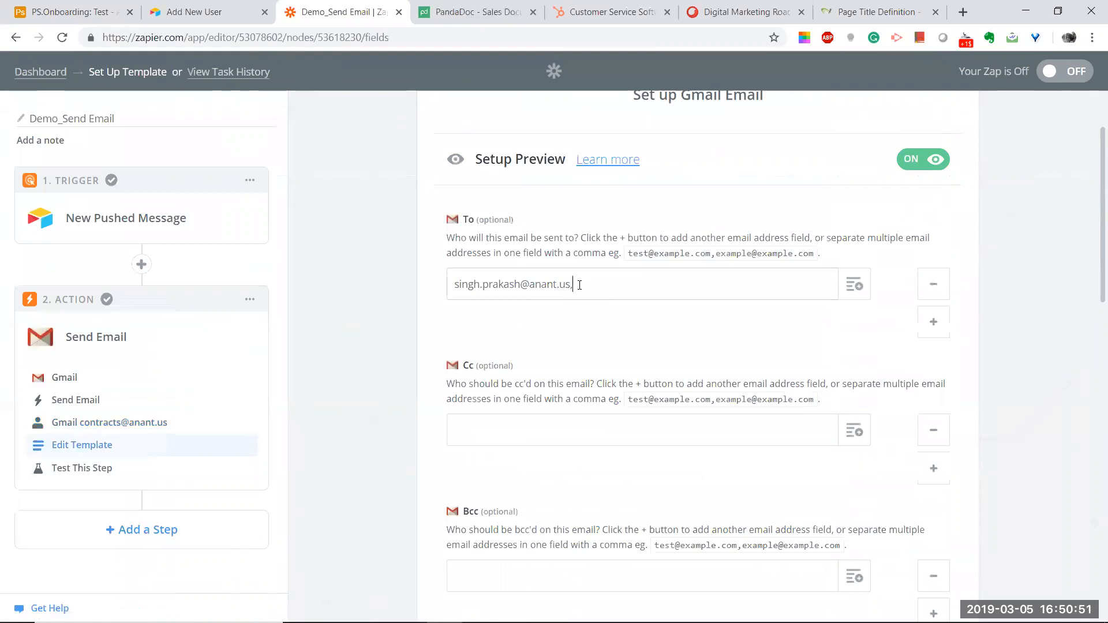
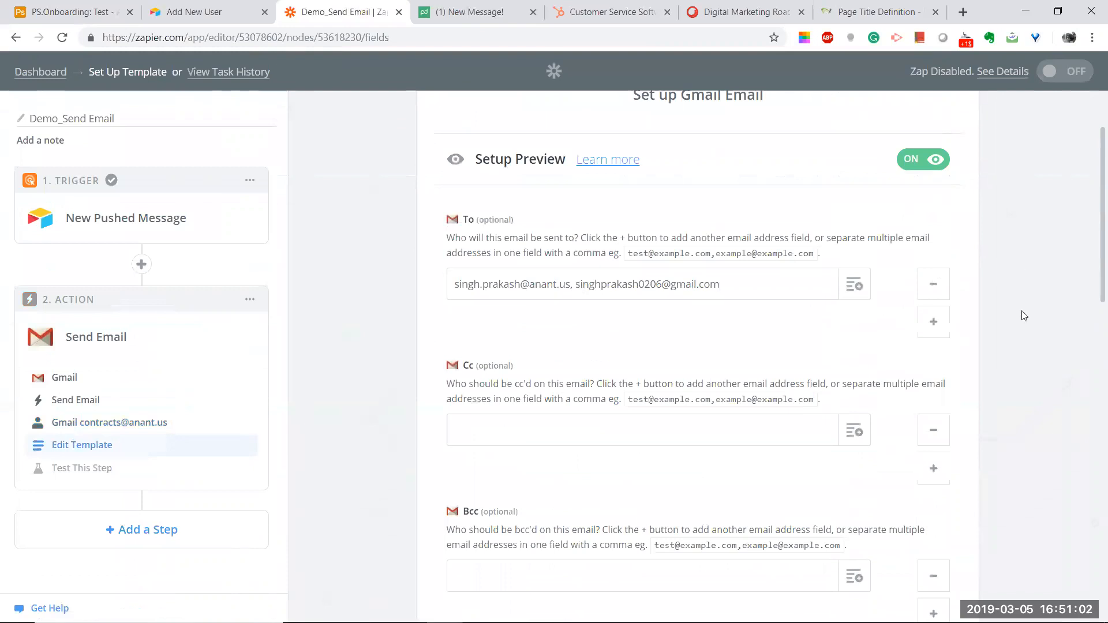
scroll(1022, 314, "down", 17)
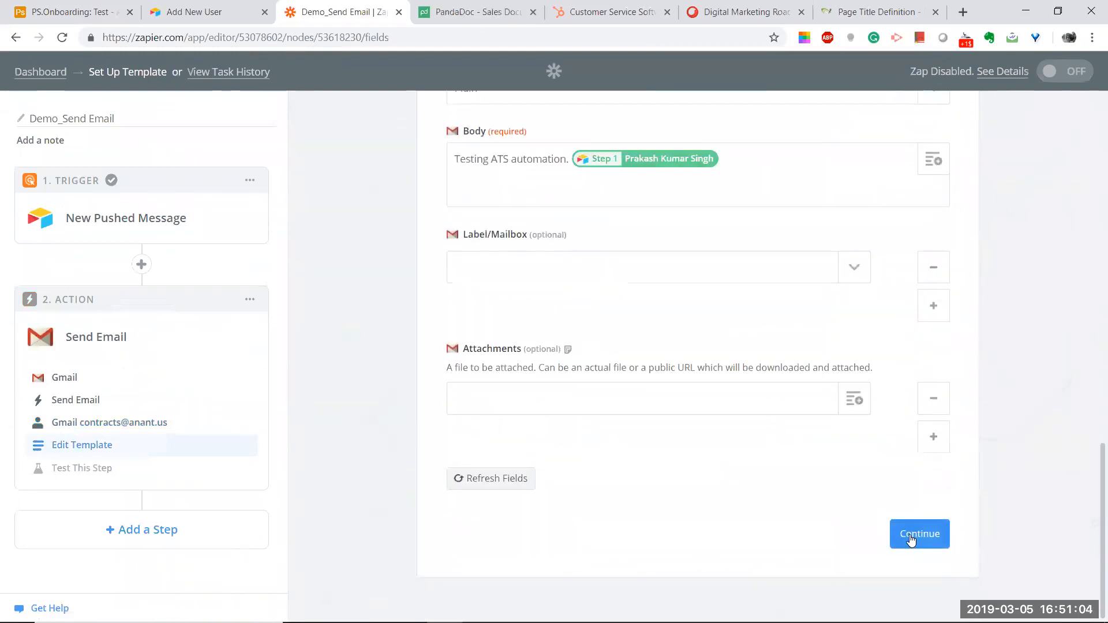
Step: Save the email template and re-run the Send Email step test
left_click(910, 535)
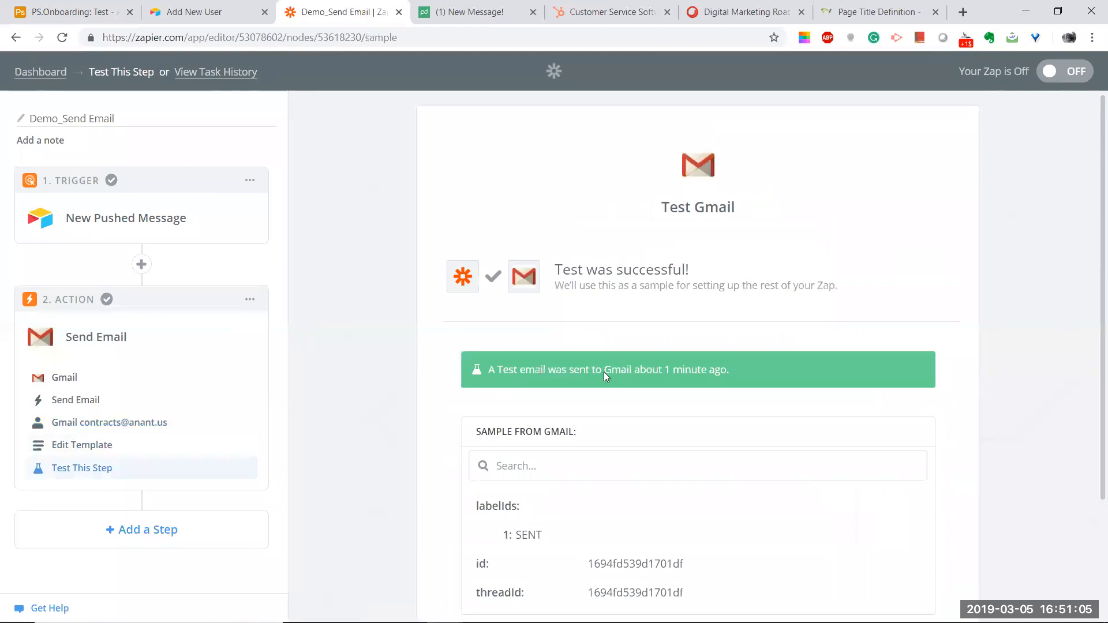
scroll(865, 398, "down", 3)
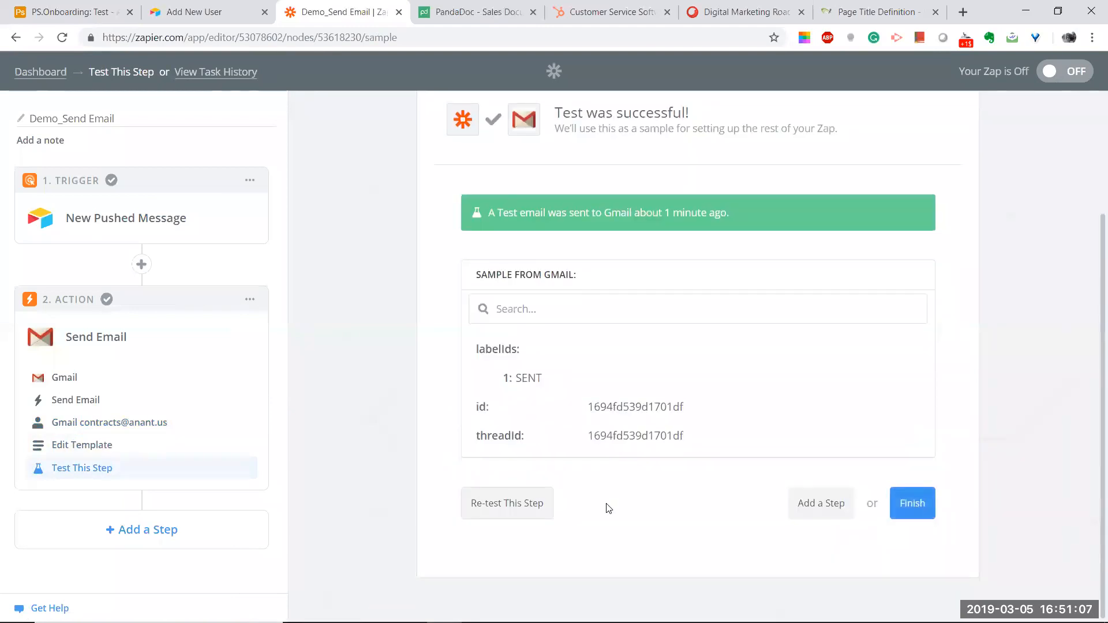
left_click(526, 508)
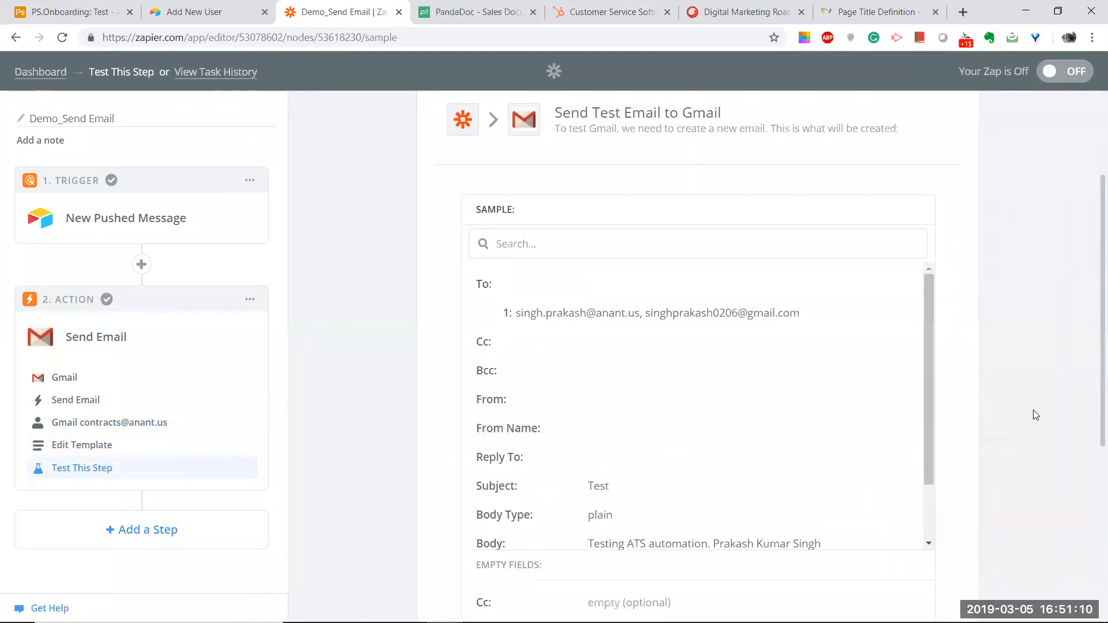
scroll(1027, 413, "down", 5)
Step: Send the test Gmail email to both recipients, finish the step, and bring Gmail forward
left_click(877, 513)
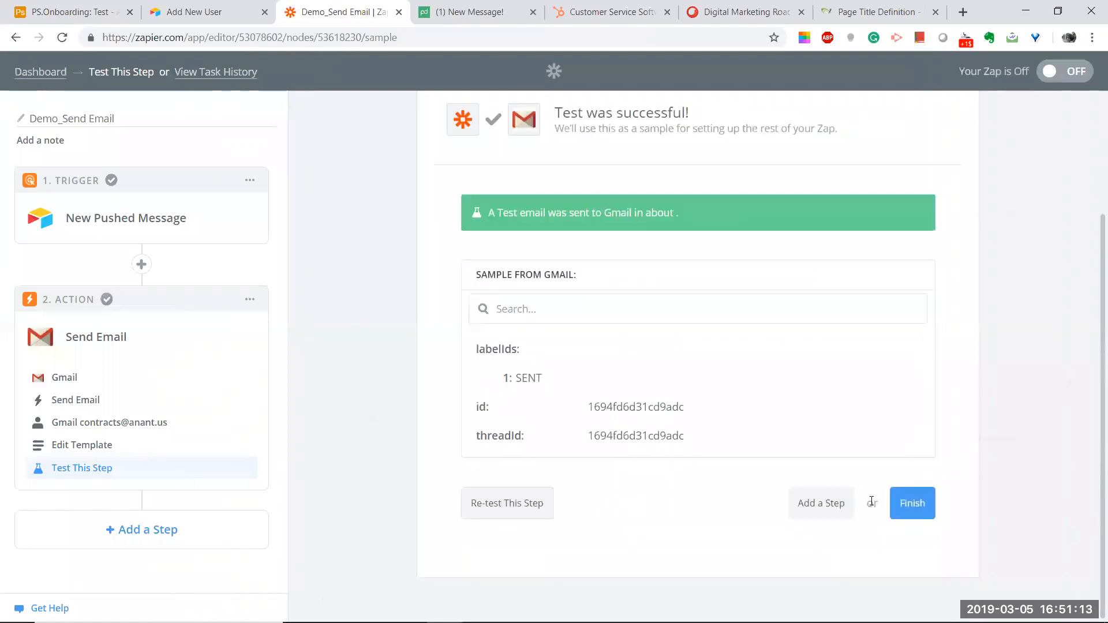
left_click(918, 510)
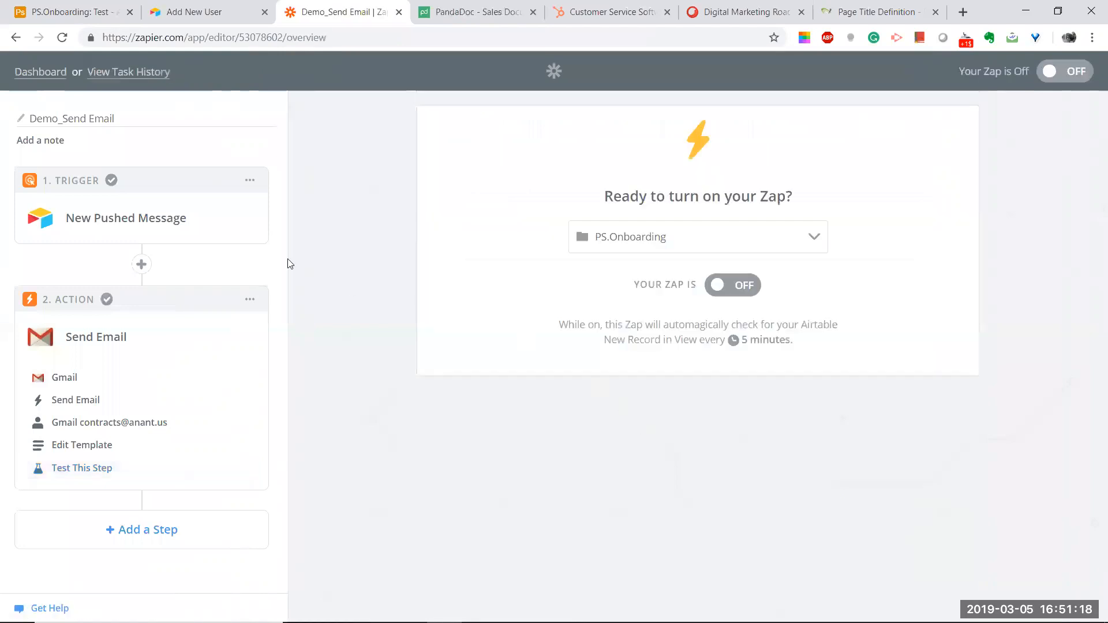
key("alt+Tab")
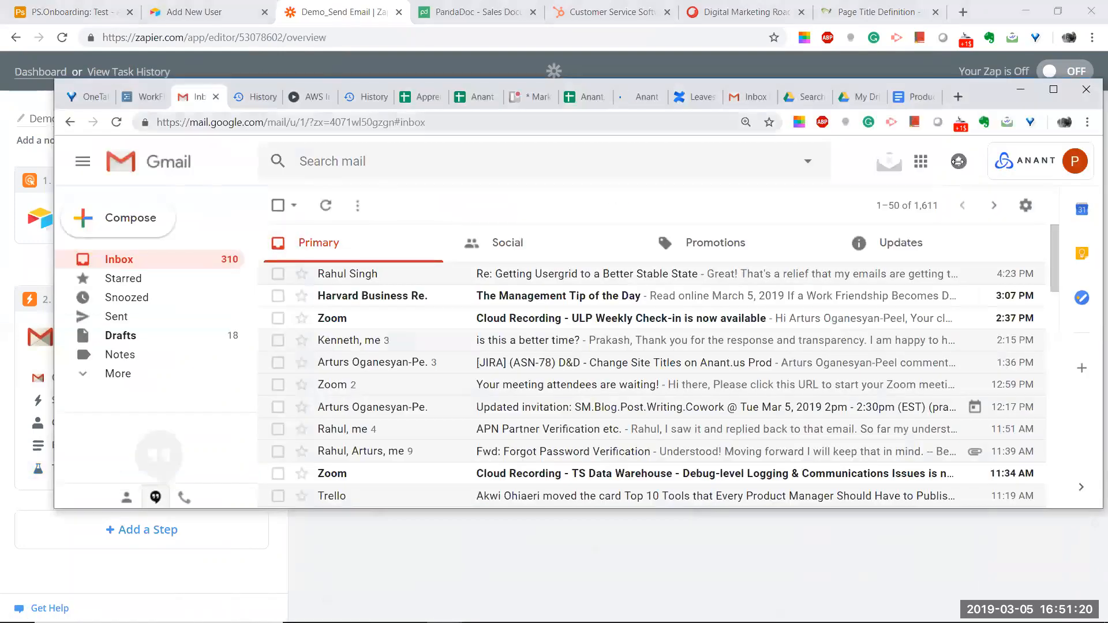
Step: Switch to the second Google account and check the 'Test' email reading 'Testing ATS automation.'
left_click(1042, 164)
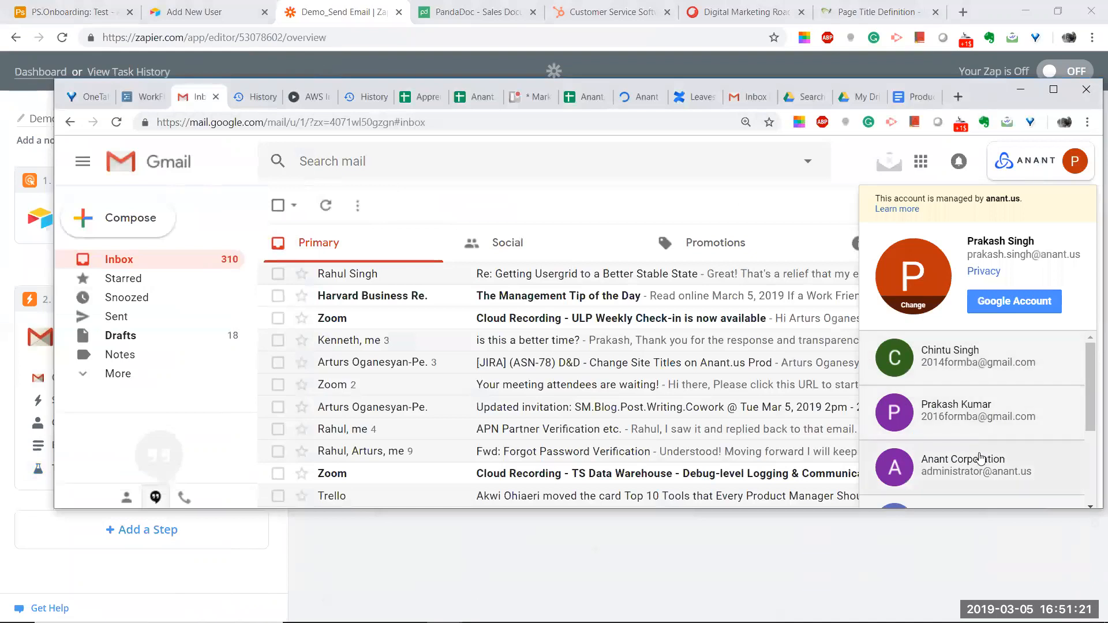
scroll(981, 447, "down", 3)
left_click(984, 486)
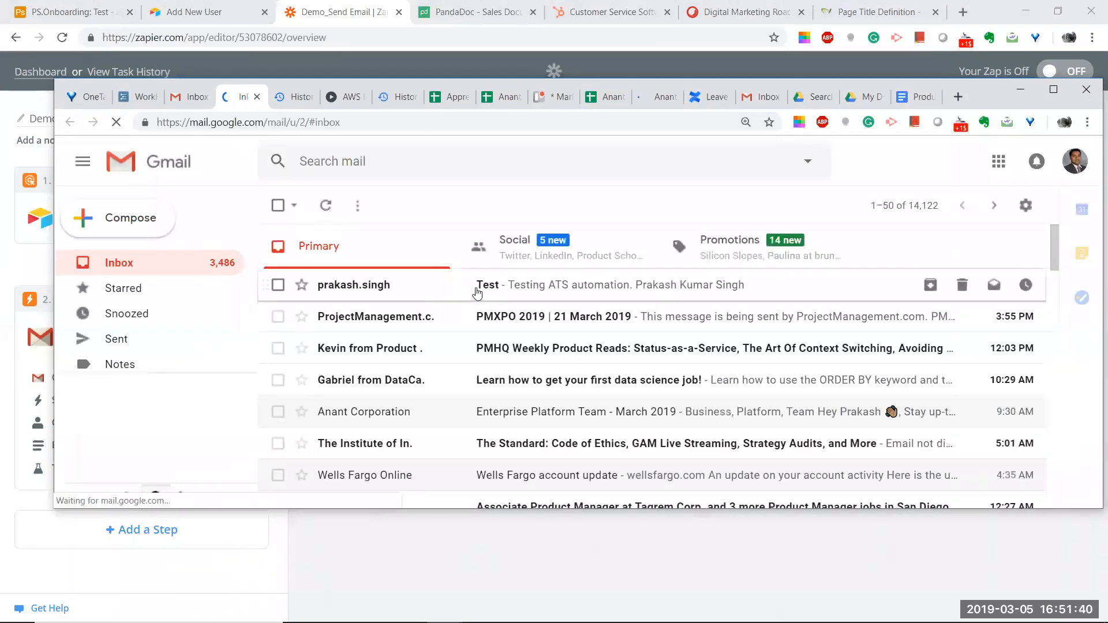
left_click(477, 293)
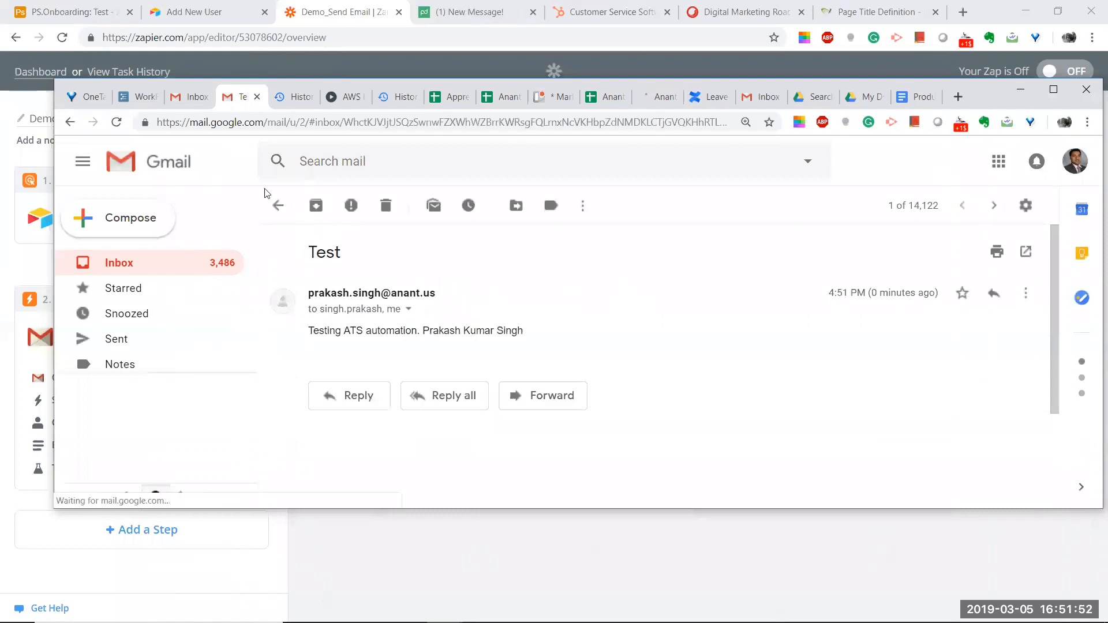
left_click(1020, 89)
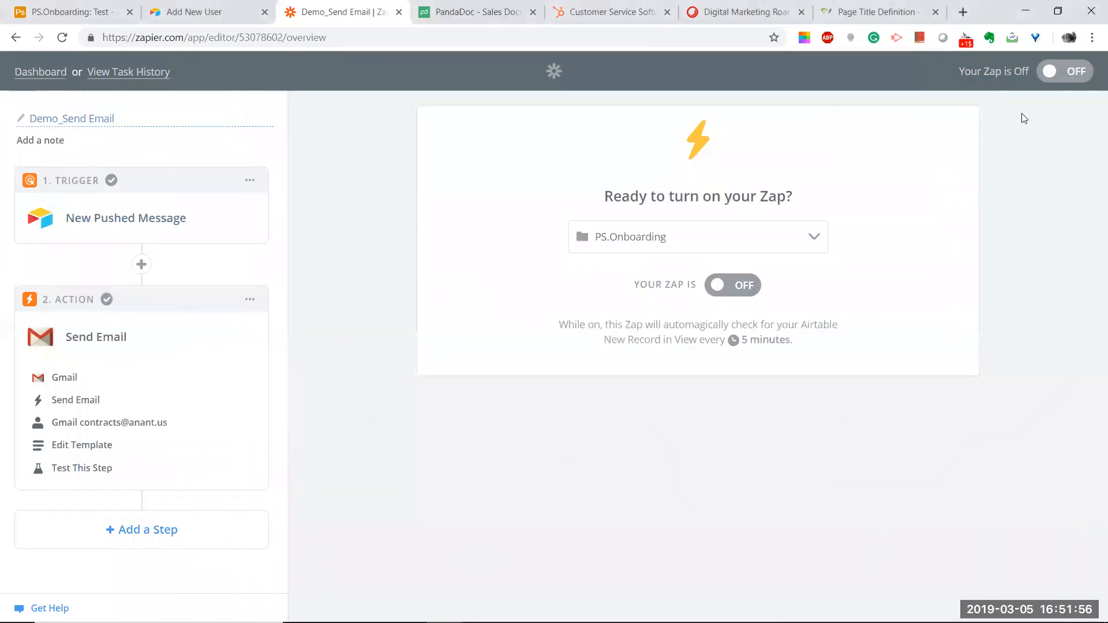